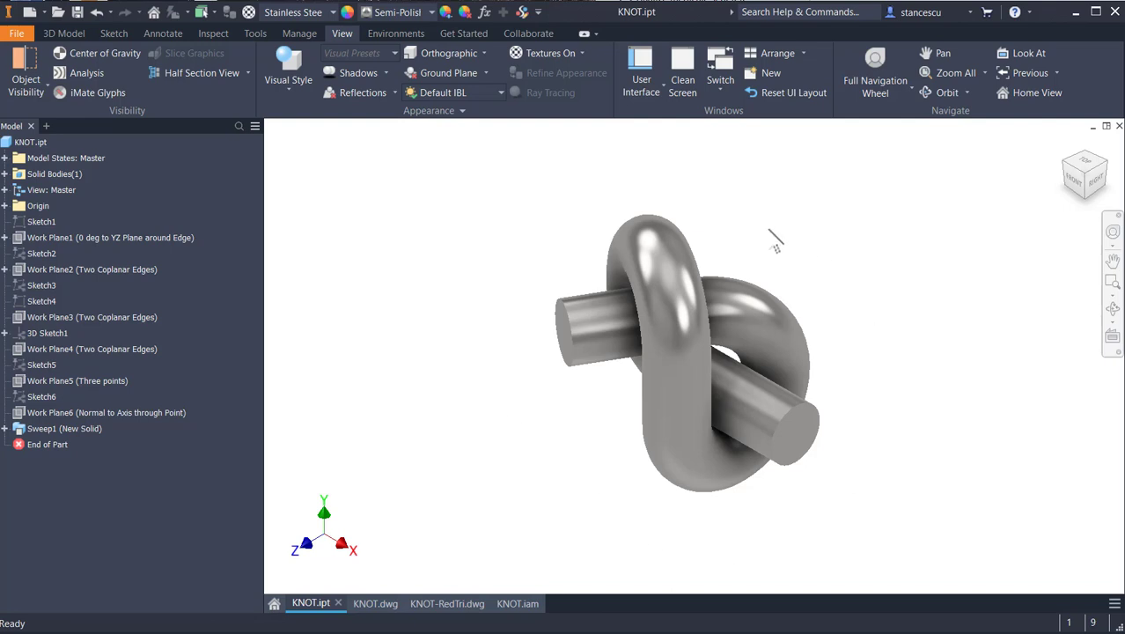
# Step: Review the KNOT.dwg and KNOT-RedTri.dwg reference drawings, then bring up the KNOT.iam assembly
pyautogui.click(377, 606)
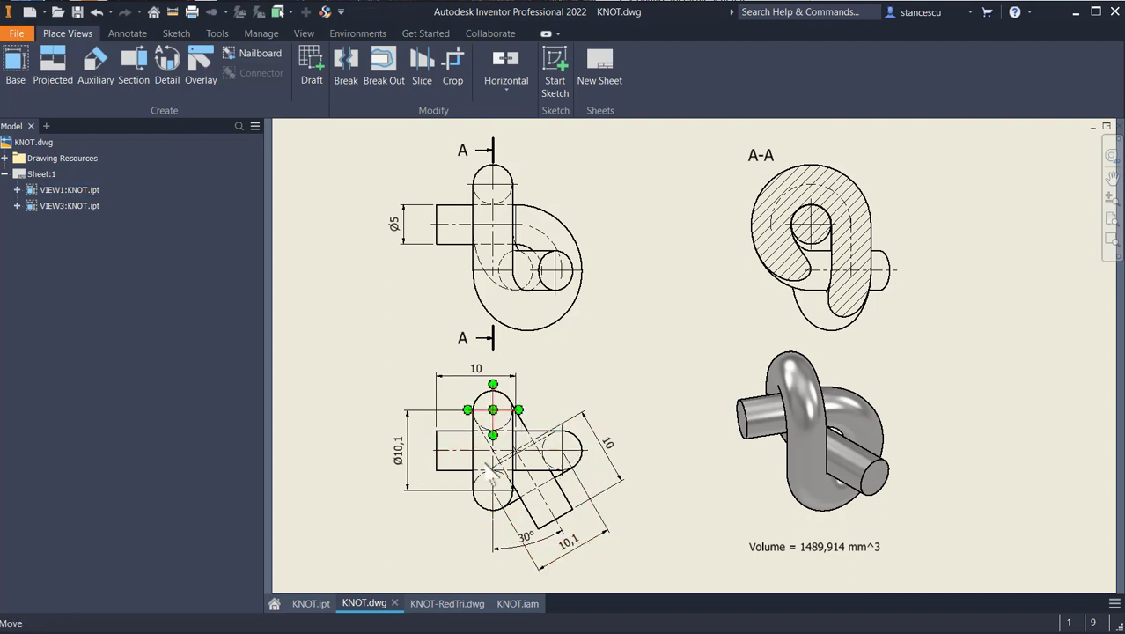
pyautogui.click(445, 606)
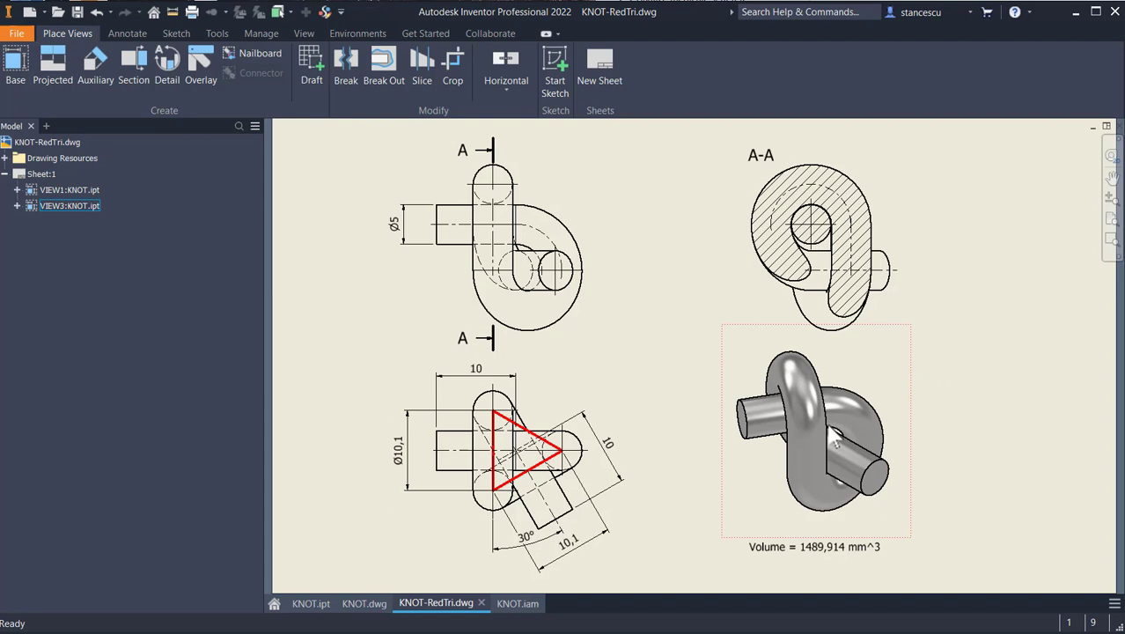
pyautogui.click(517, 606)
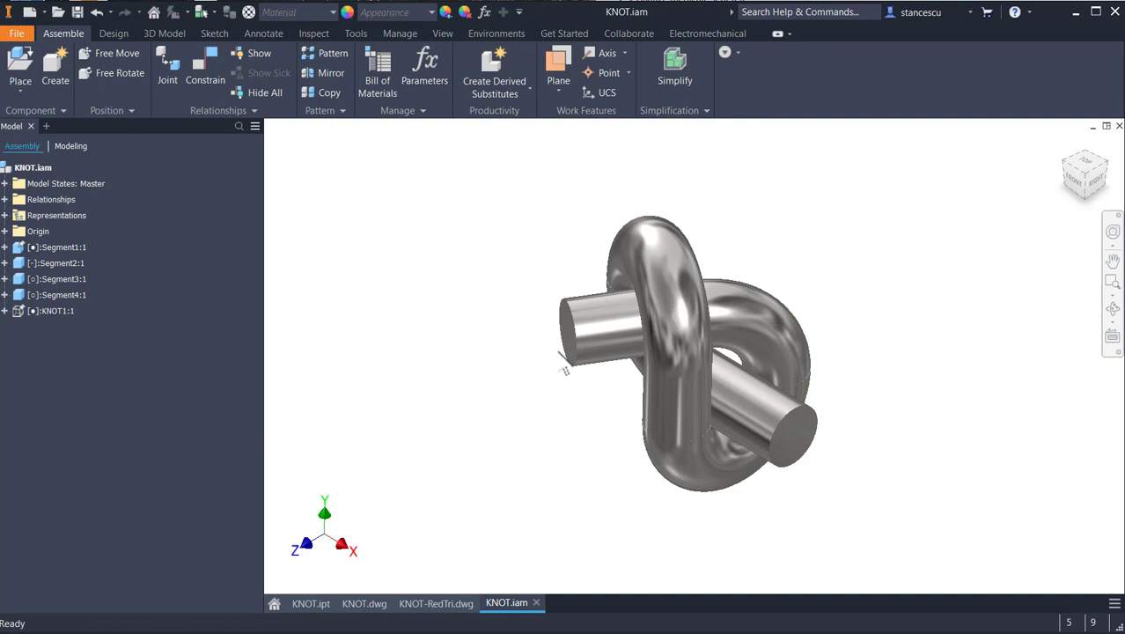
# Step: Drag Segment4, Segment1 and Segment2 to flex the knot, inspect it, then return to KNOT.dwg
pyautogui.moveTo(595, 343); pyautogui.dragTo(312, 166)
pyautogui.press('Home')
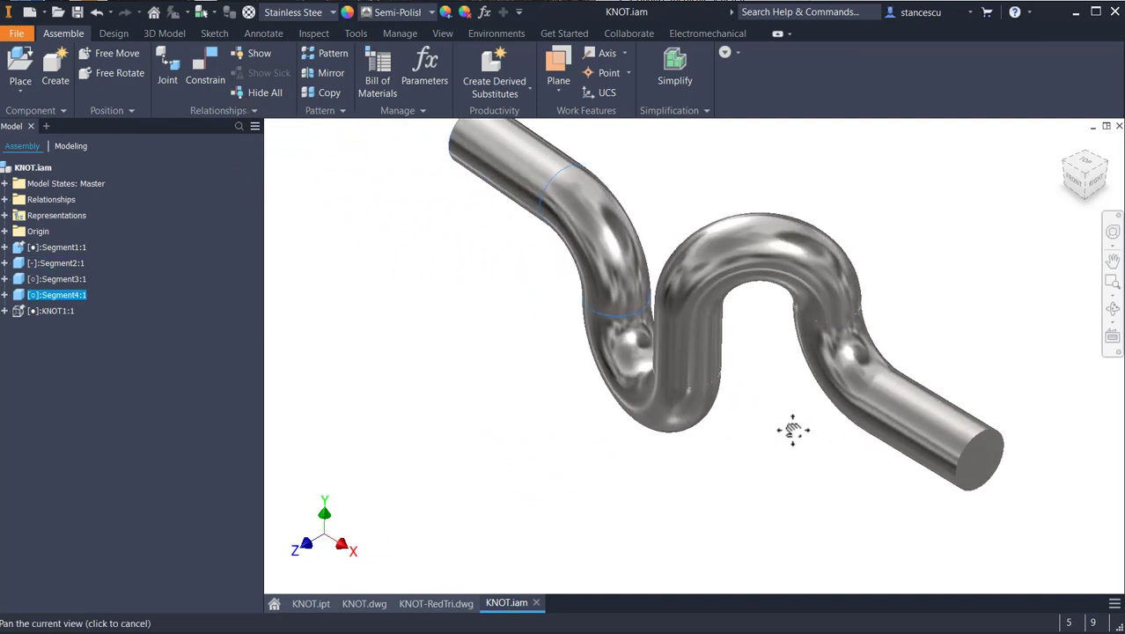
pyautogui.moveTo(473, 212); pyautogui.dragTo(839, 465)
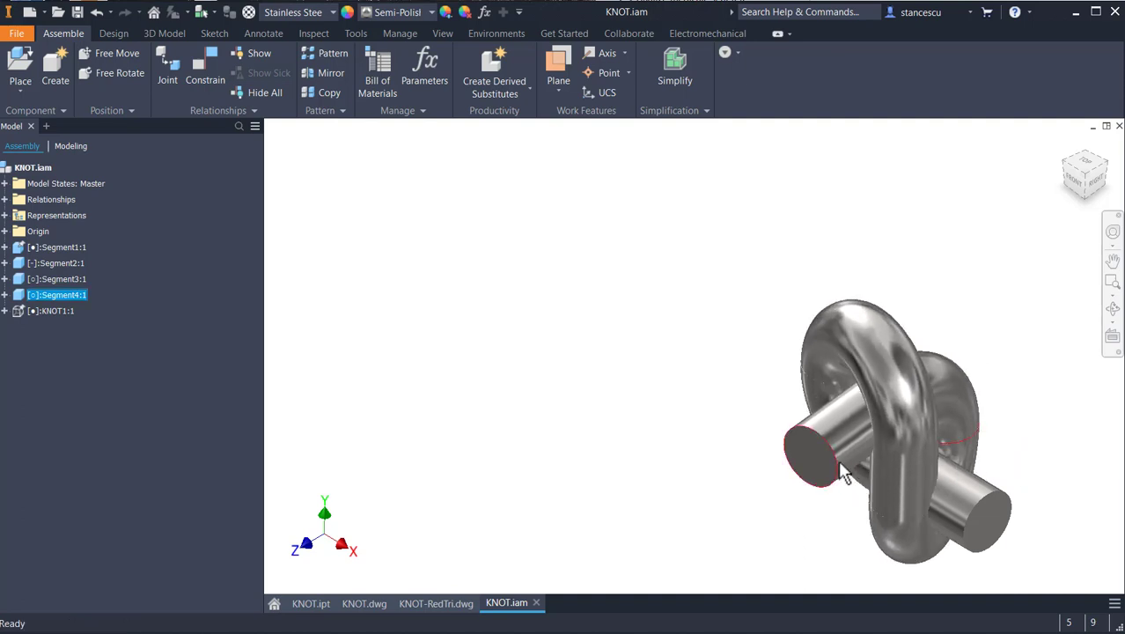
pyautogui.keyDown('shift'); pyautogui.moveTo(824, 245); pyautogui.dragTo(803, 390, button='middle'); pyautogui.keyUp('shift')
pyautogui.moveTo(802, 390); pyautogui.dragTo(801, 343)
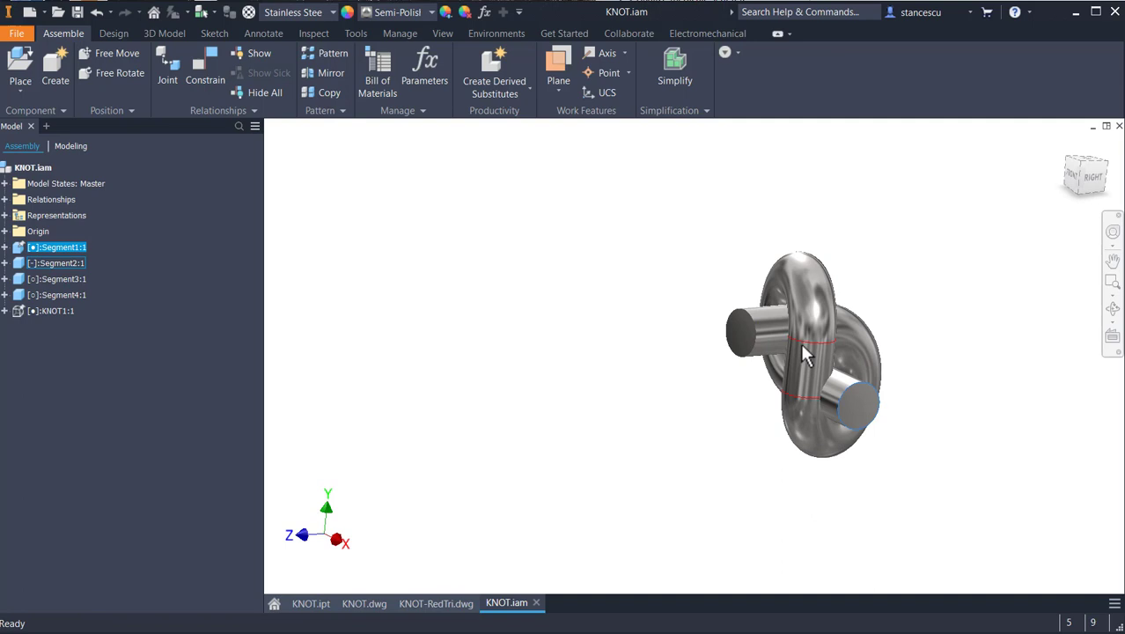
pyautogui.moveTo(802, 383); pyautogui.dragTo(784, 382)
pyautogui.keyDown('shift'); pyautogui.moveTo(784, 382); pyautogui.dragTo(455, 426, button='middle'); pyautogui.keyUp('shift')
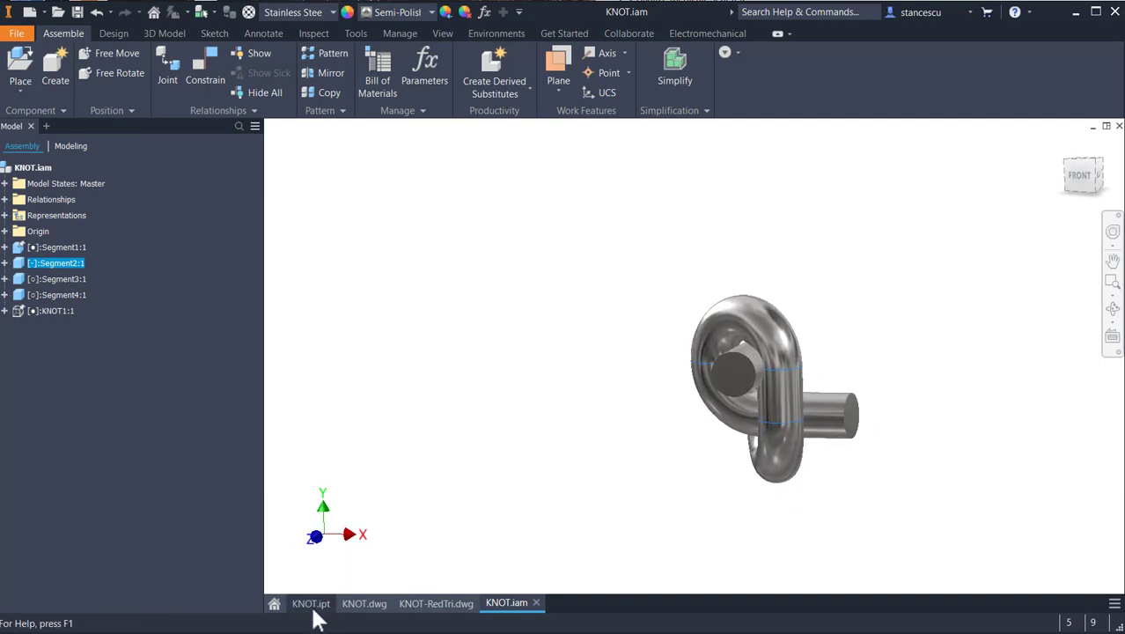
pyautogui.click(376, 609)
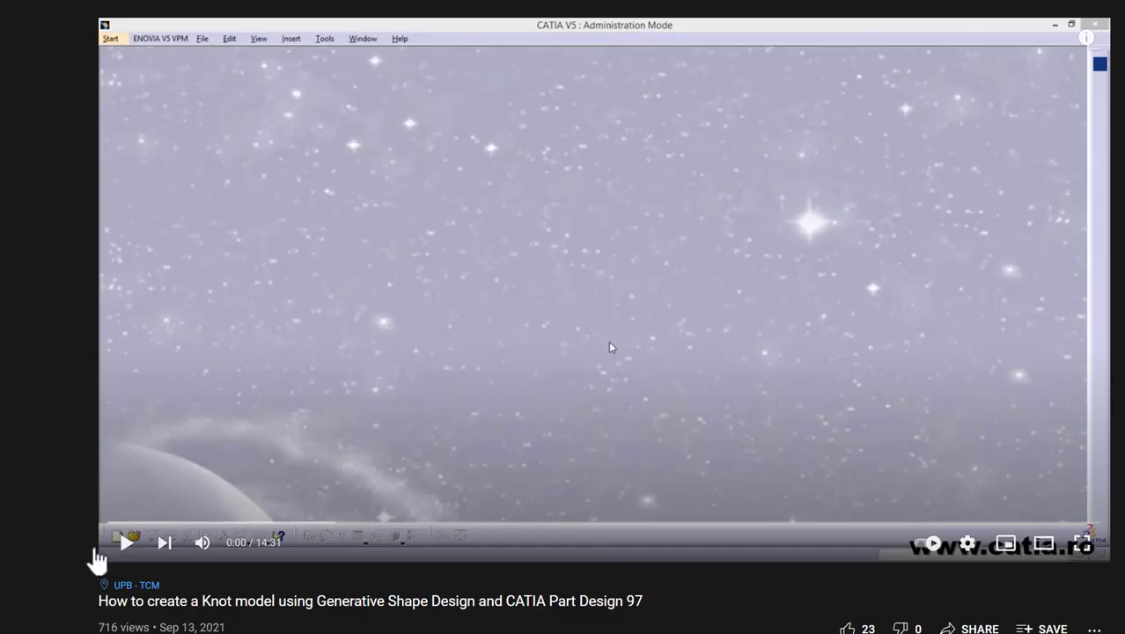
pyautogui.click(123, 542)
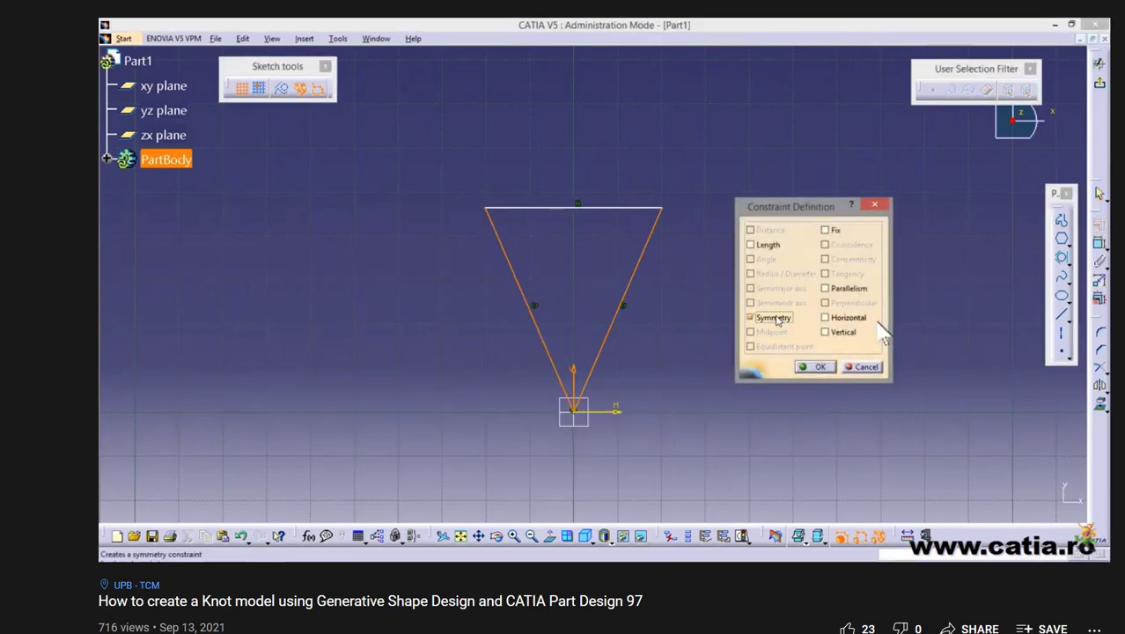
pyautogui.click(809, 366)
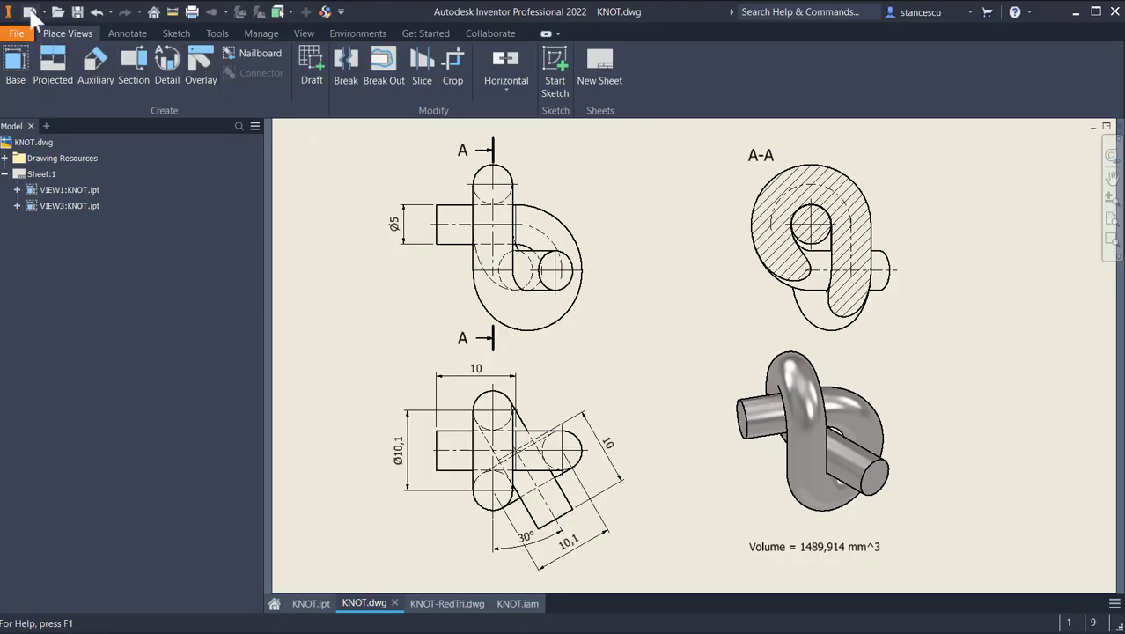
# Step: Create a new Standard (mm) part and start a 2D sketch on the XZ plane
pyautogui.hotkey('ctrl', 'n')
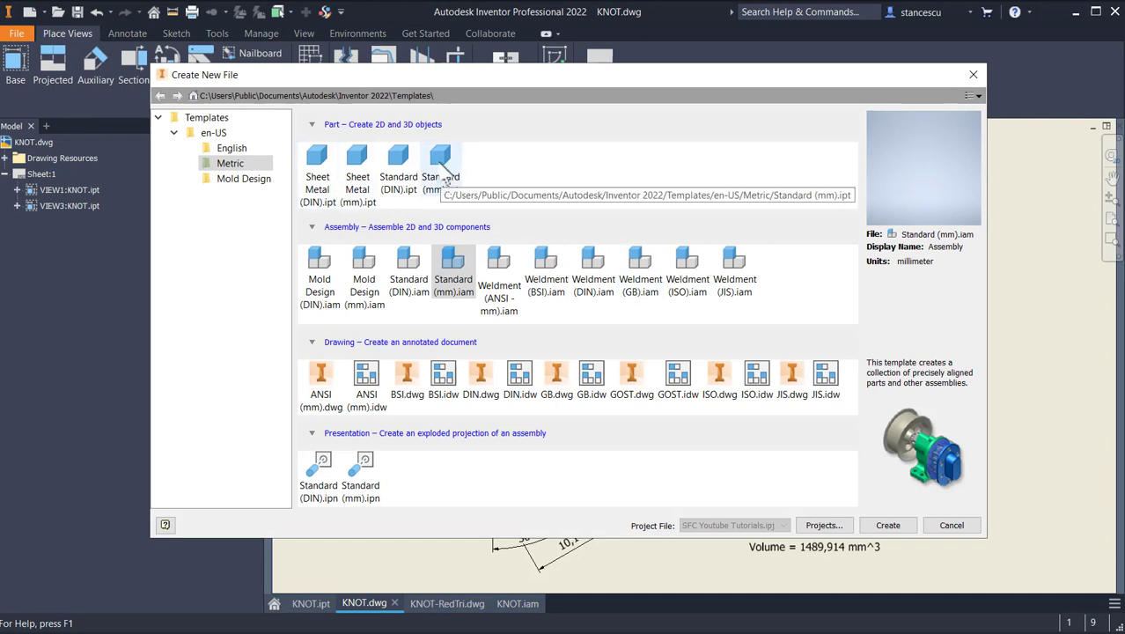
pyautogui.doubleClick(443, 167)
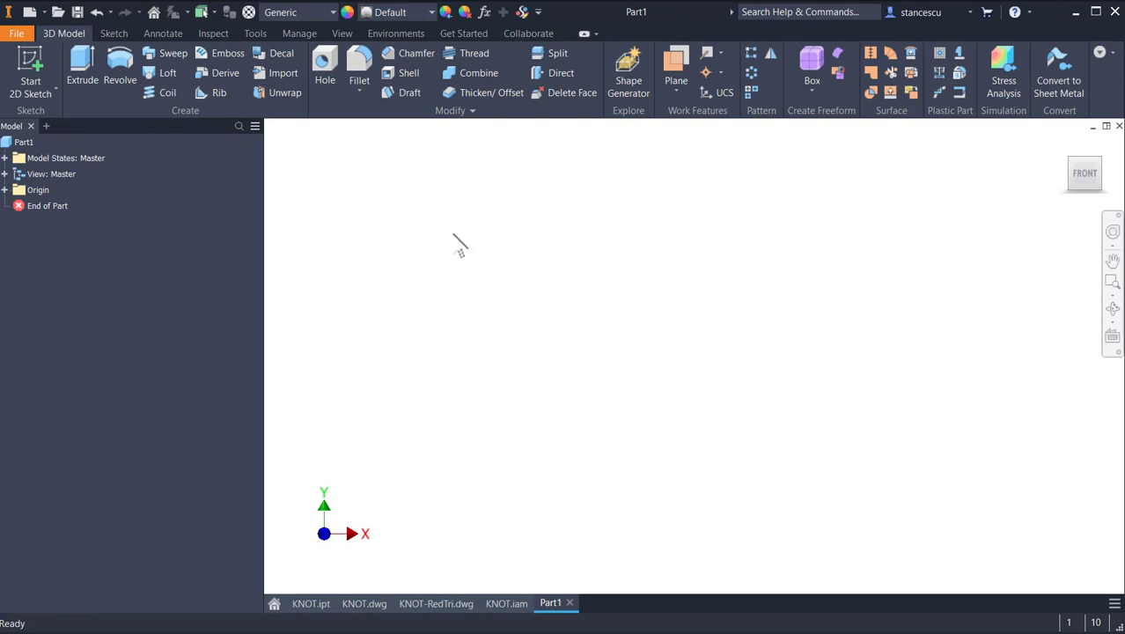
pyautogui.click(33, 68)
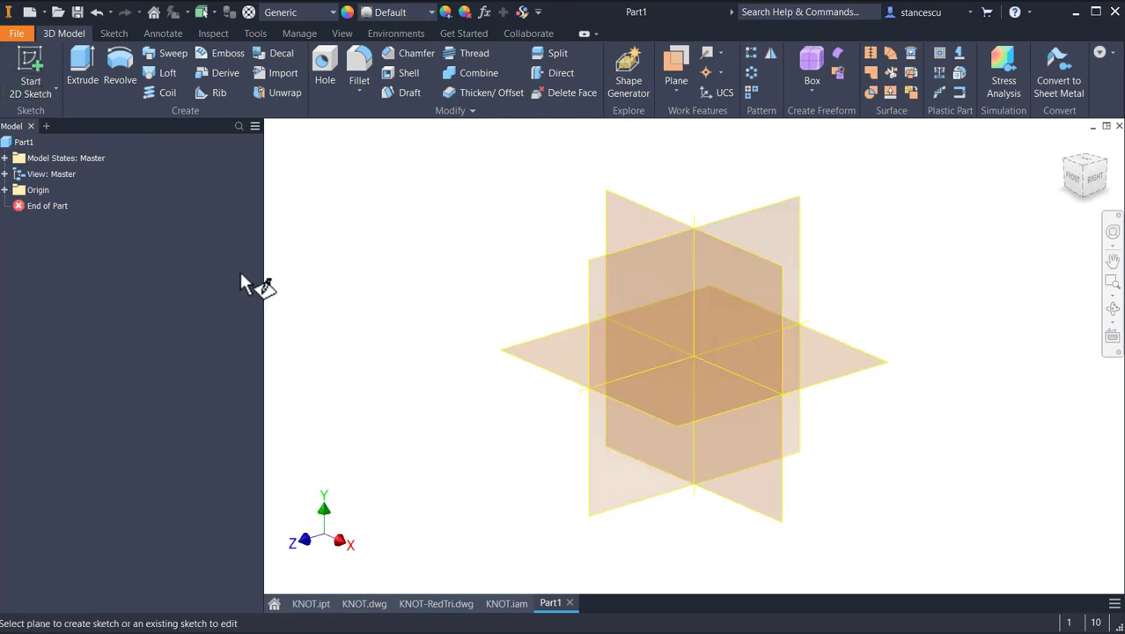
pyautogui.click(557, 348)
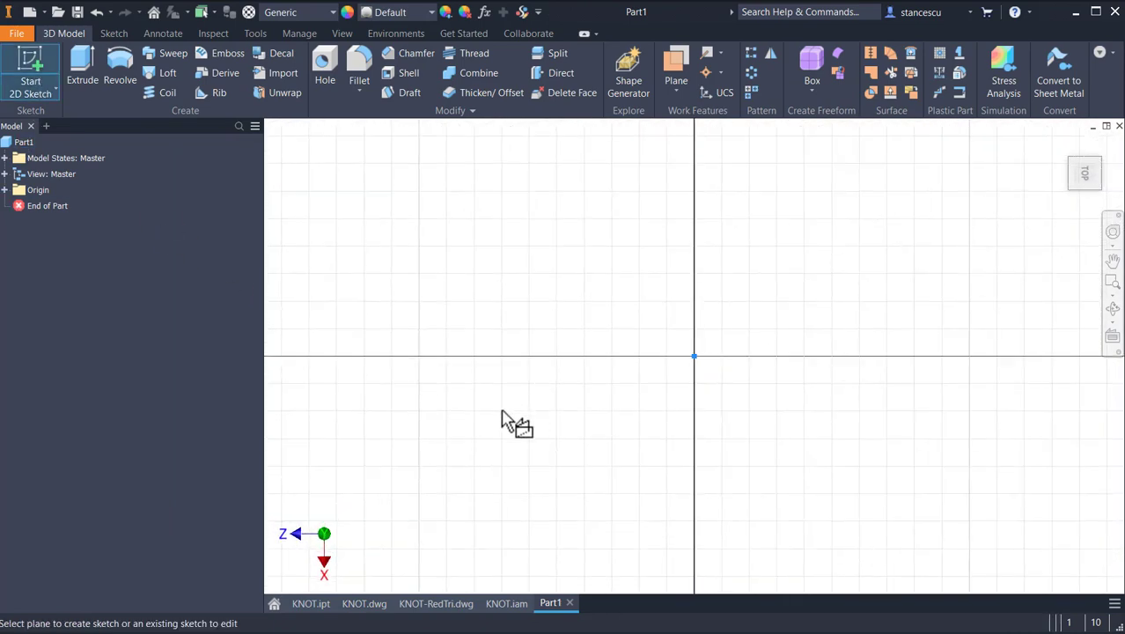
pyautogui.click(1099, 154)
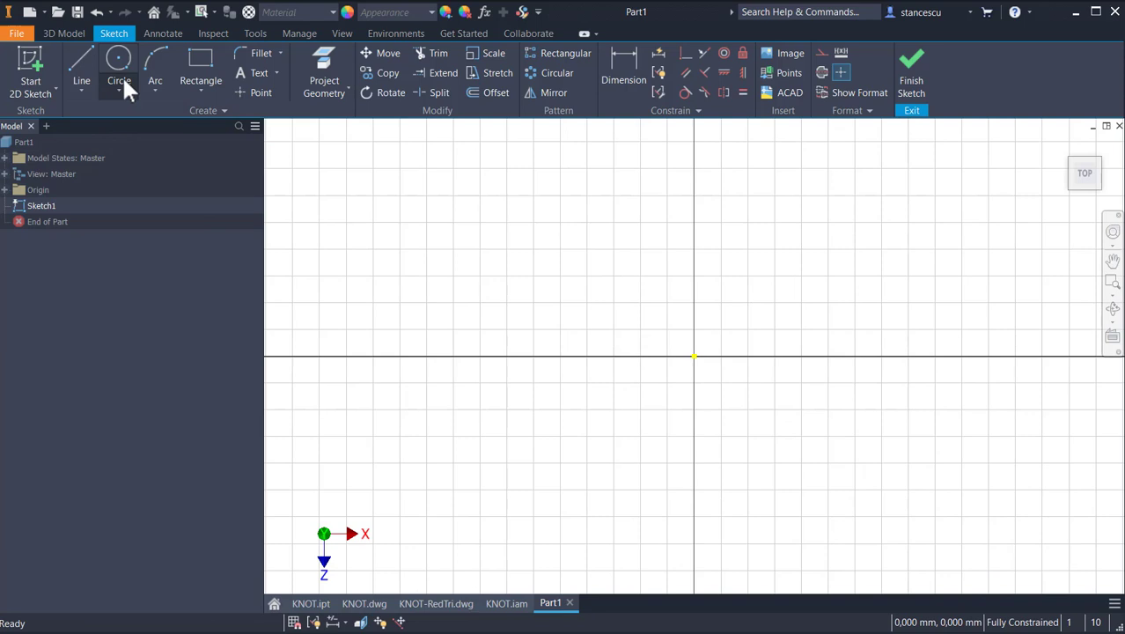
# Step: Draw a three-sided polygon centred on the sketch origin
pyautogui.click(201, 63)
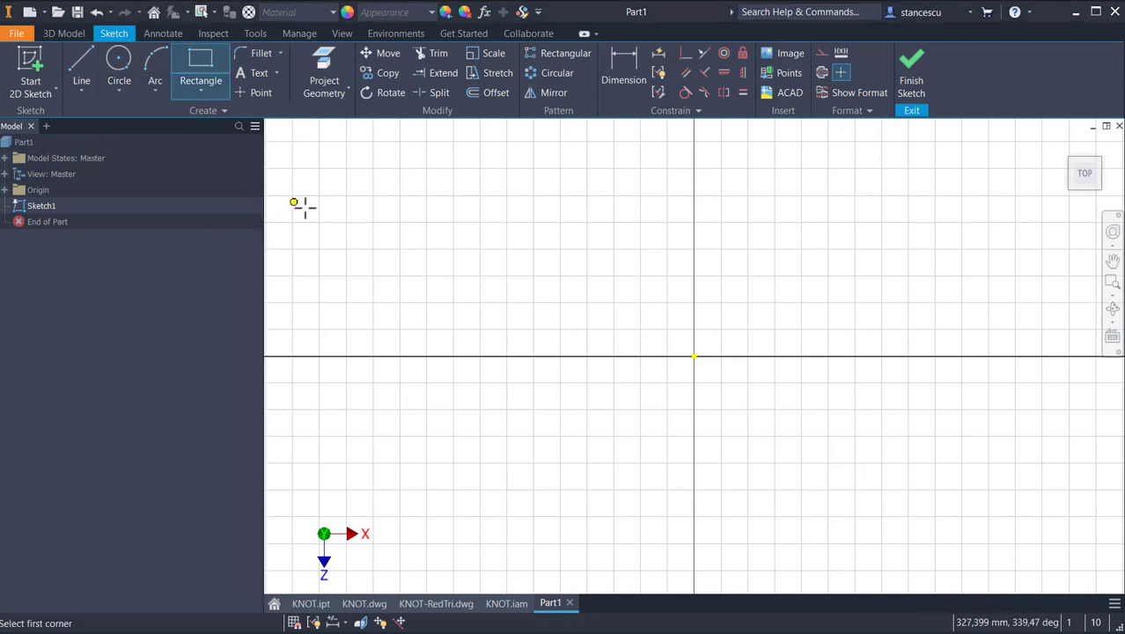
pyautogui.click(200, 88)
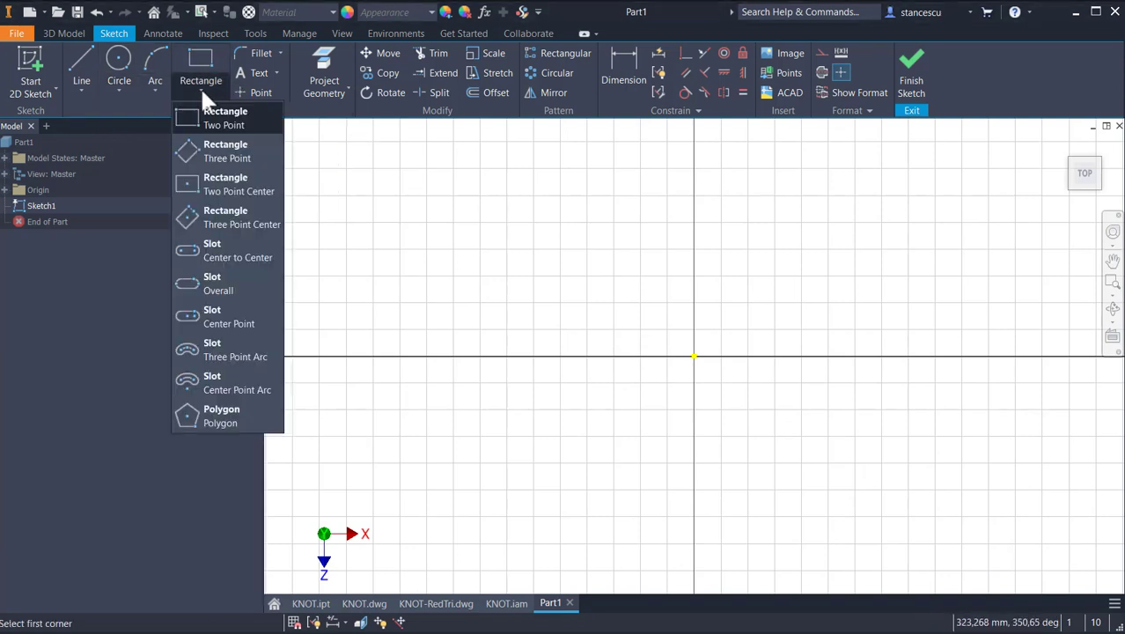
pyautogui.click(222, 414)
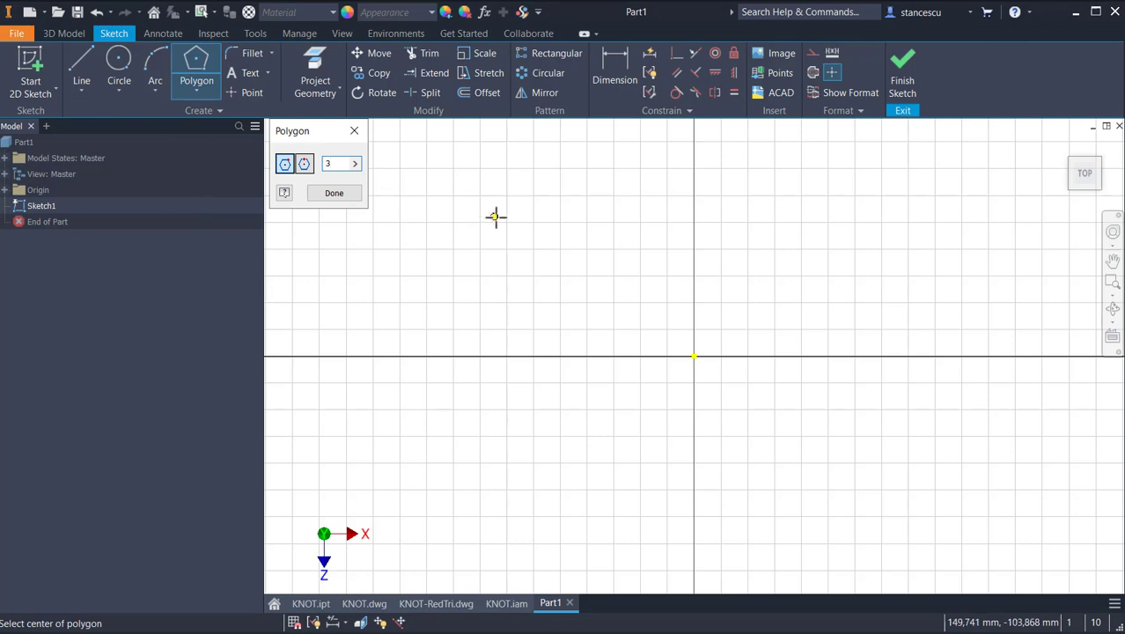
pyautogui.click(695, 357)
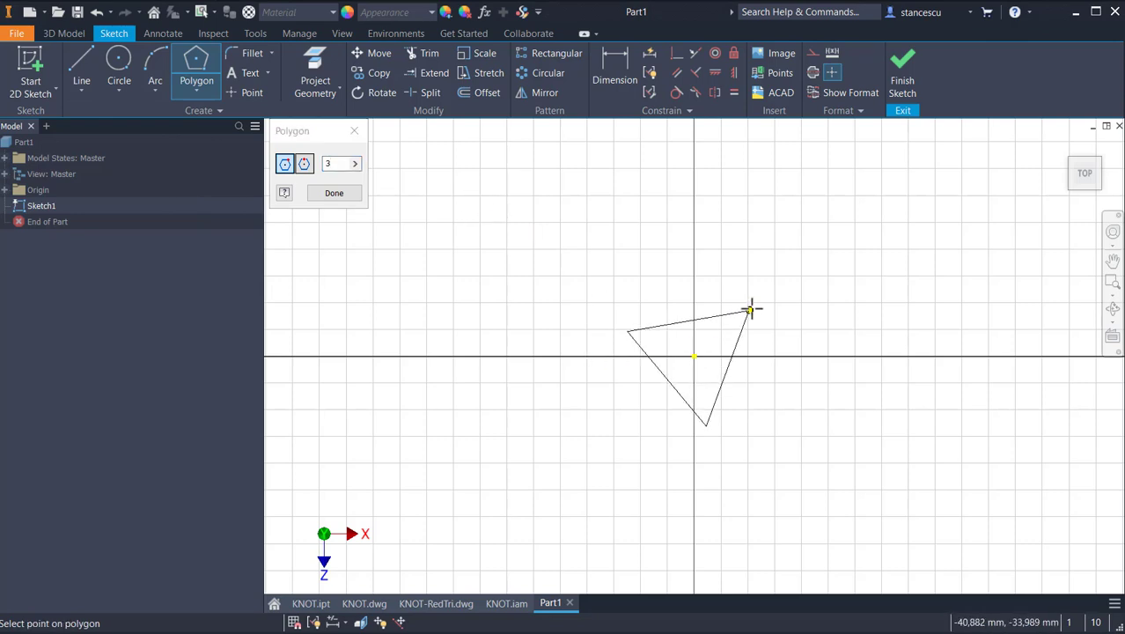
pyautogui.click(854, 339)
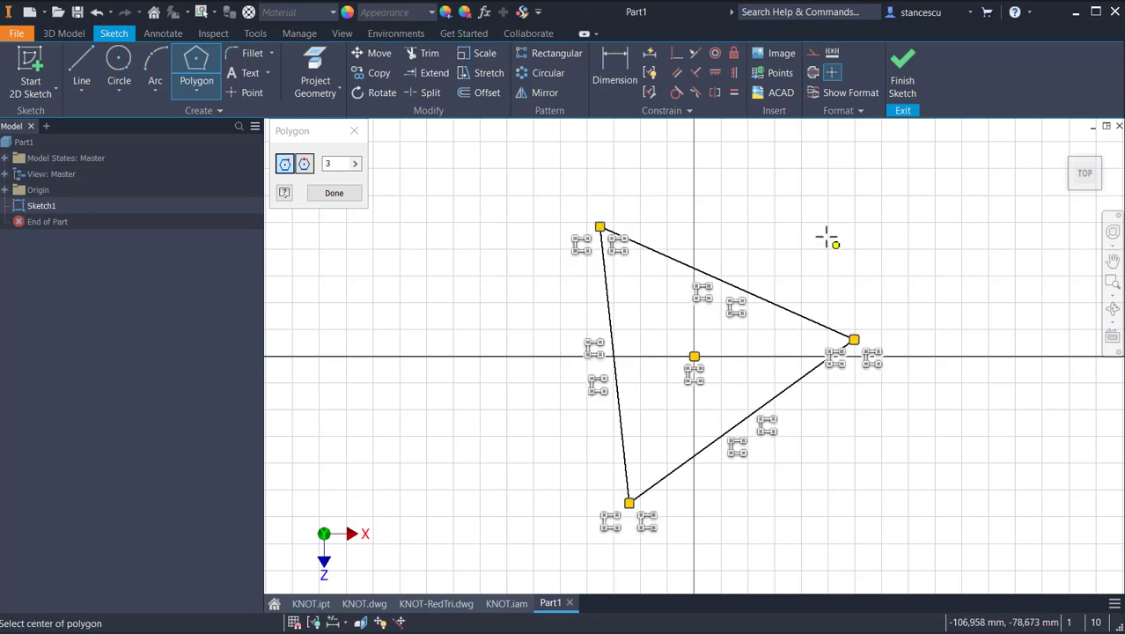
# Step: Level the right vertex with the centre and dimension the triangle's left edge to 10,1
pyautogui.click(715, 73)
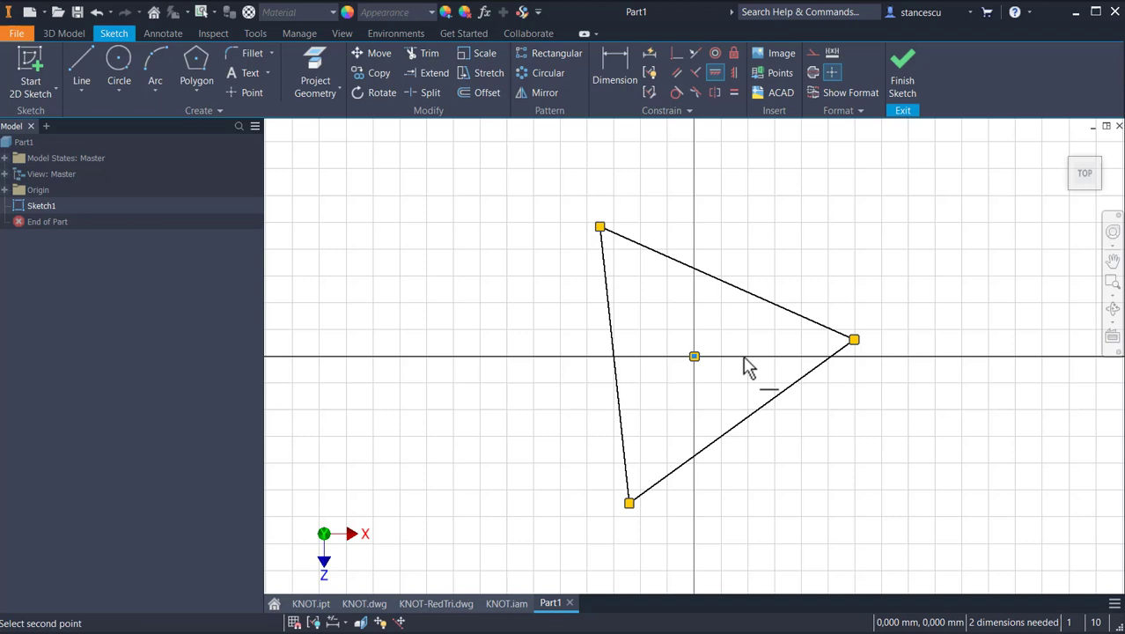
pyautogui.click(861, 342)
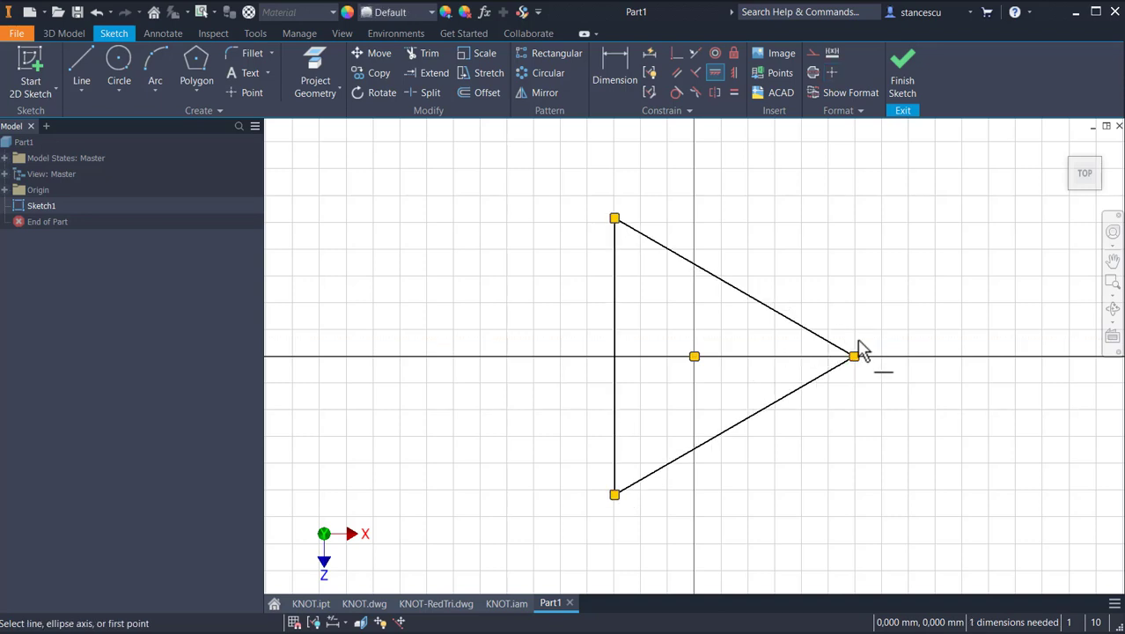
pyautogui.click(617, 56)
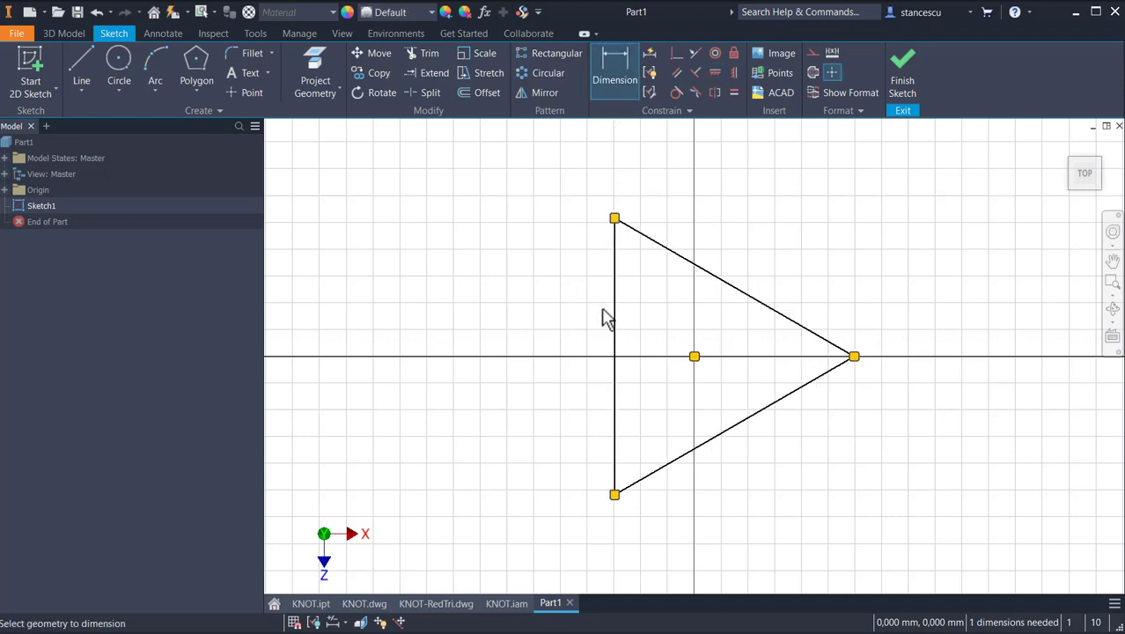
pyautogui.click(614, 338)
pyautogui.click(550, 347)
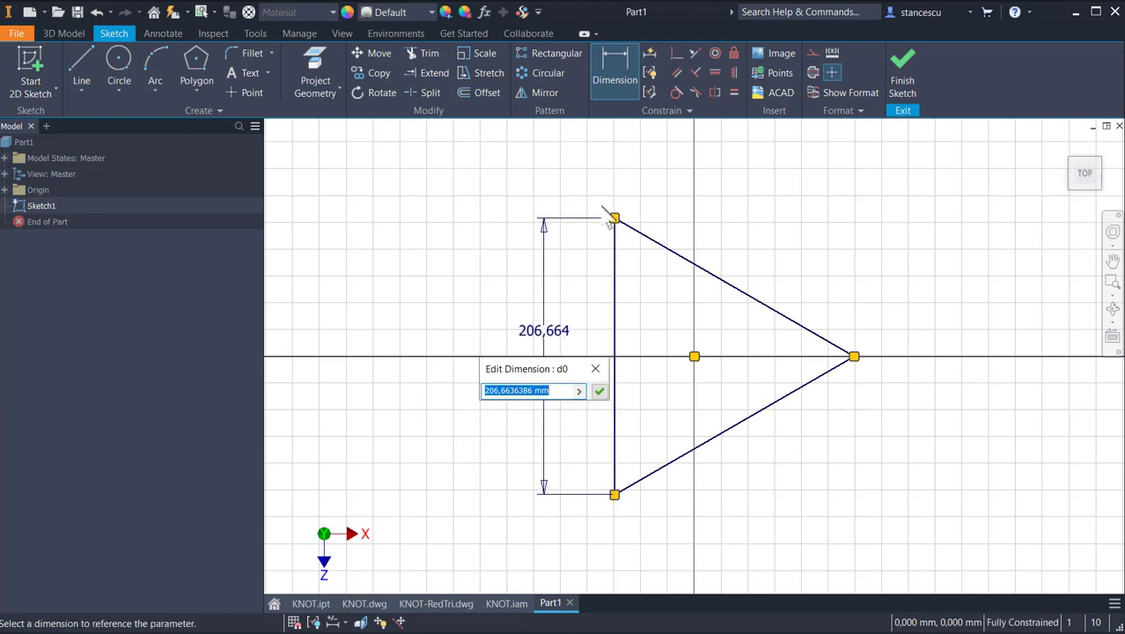
pyautogui.write('10,1')
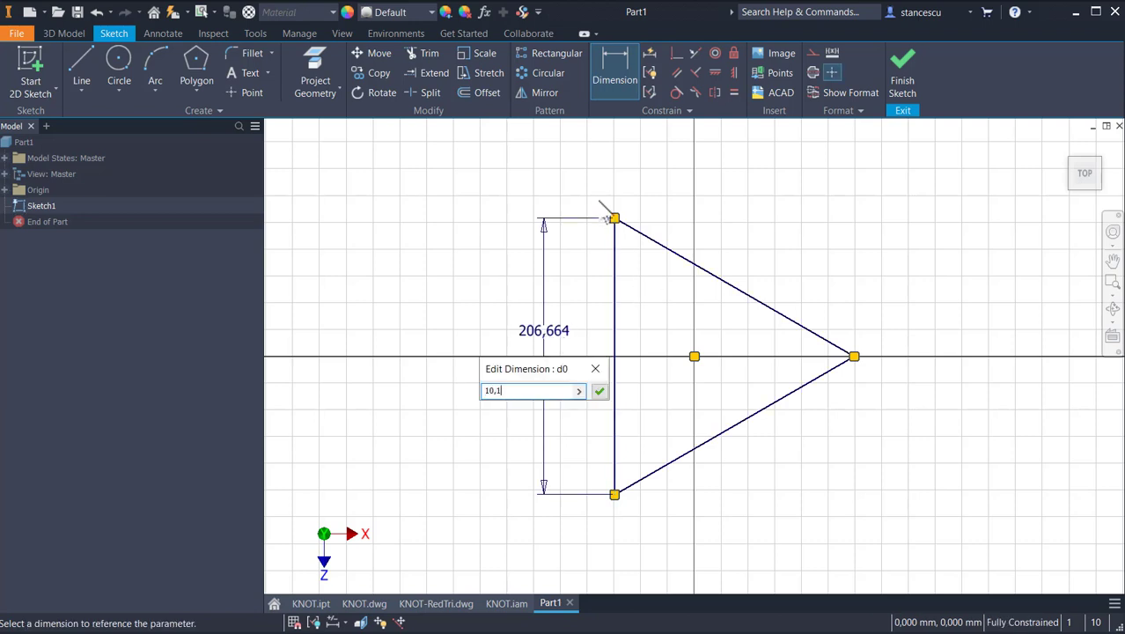
pyautogui.press('Return')
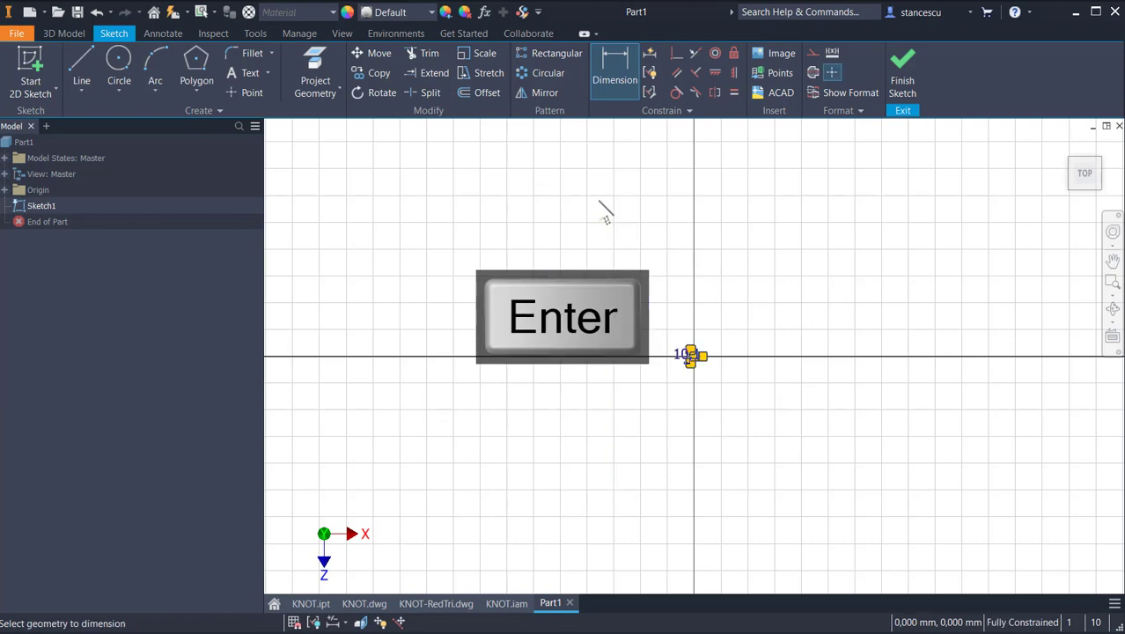
pyautogui.press('Home')
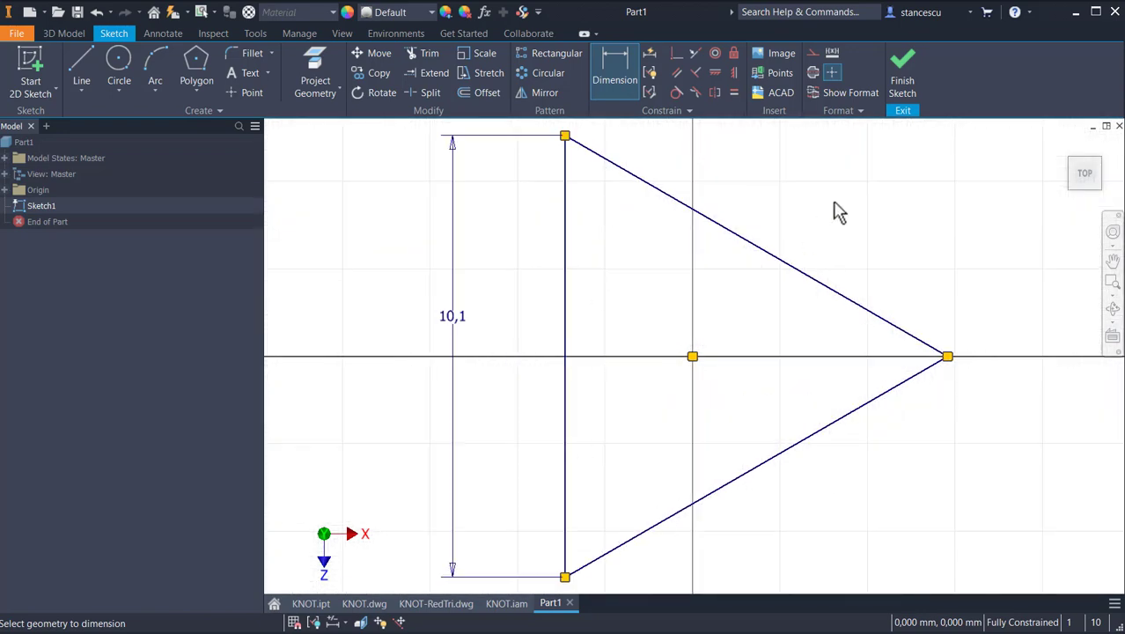
# Step: Draw a line from the origin to the bottom vertex and make the triangle construction geometry
pyautogui.click(80, 62)
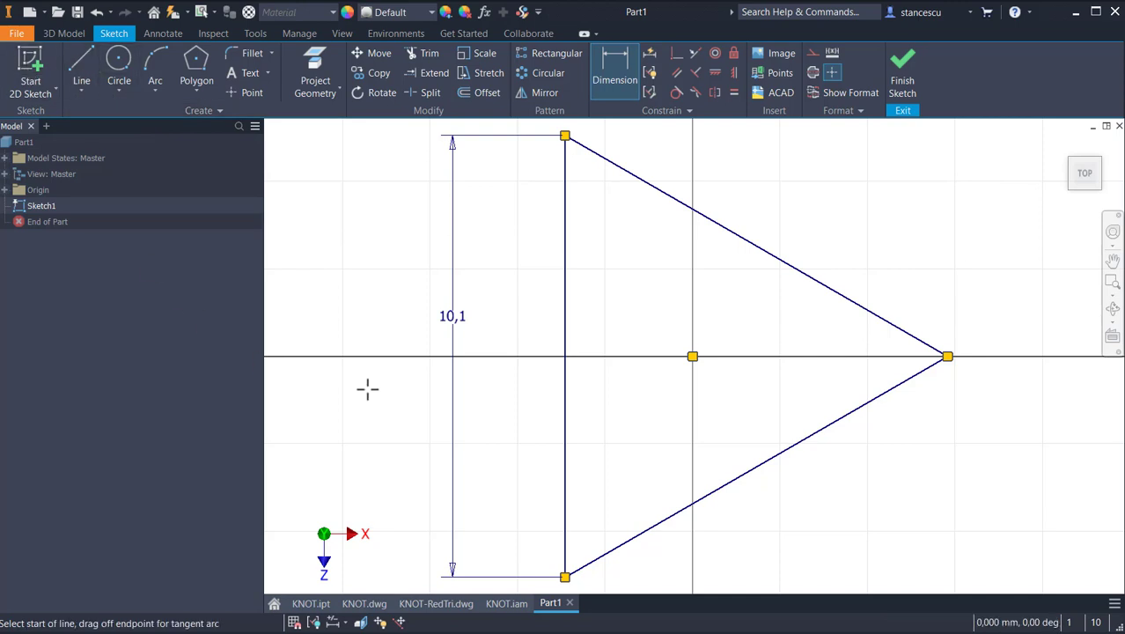
pyautogui.click(692, 356)
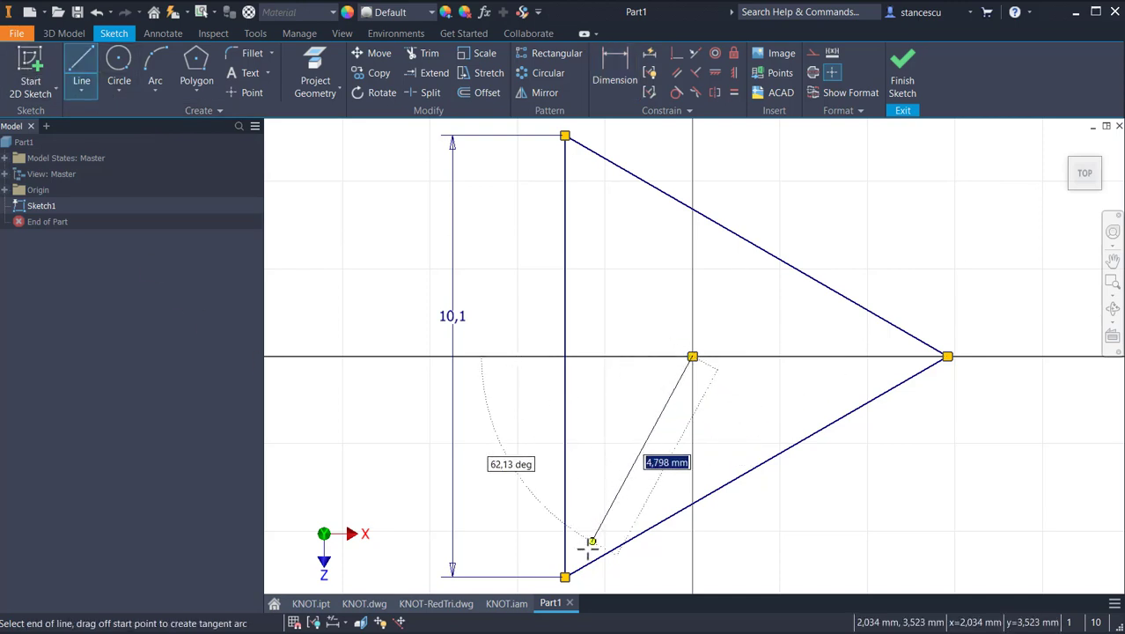
pyautogui.doubleClick(564, 577)
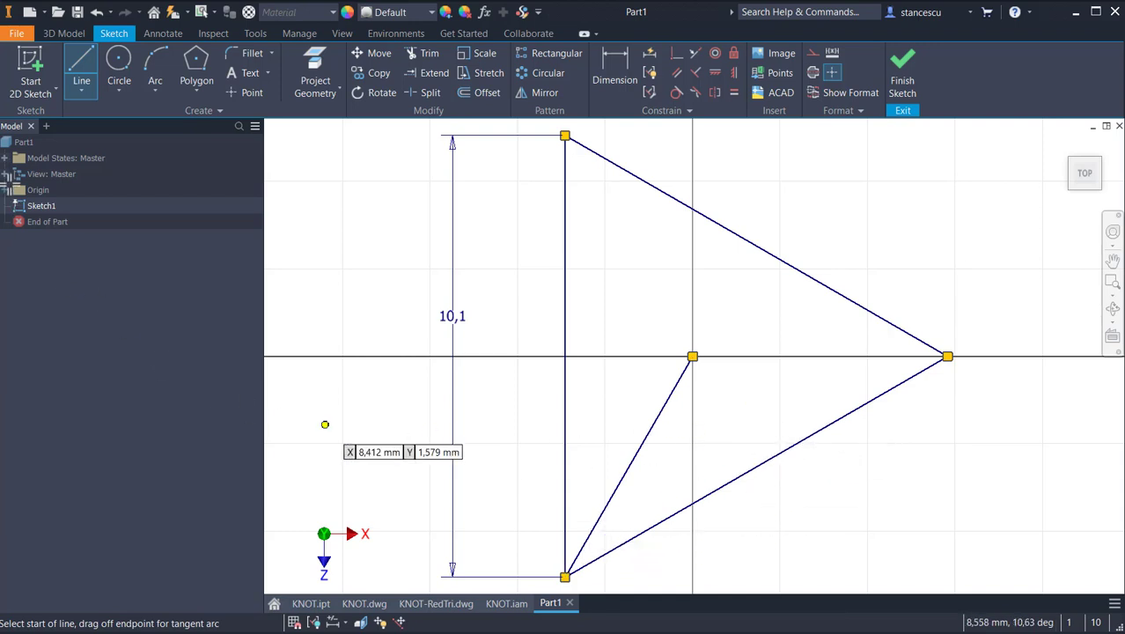
pyautogui.click(5, 189)
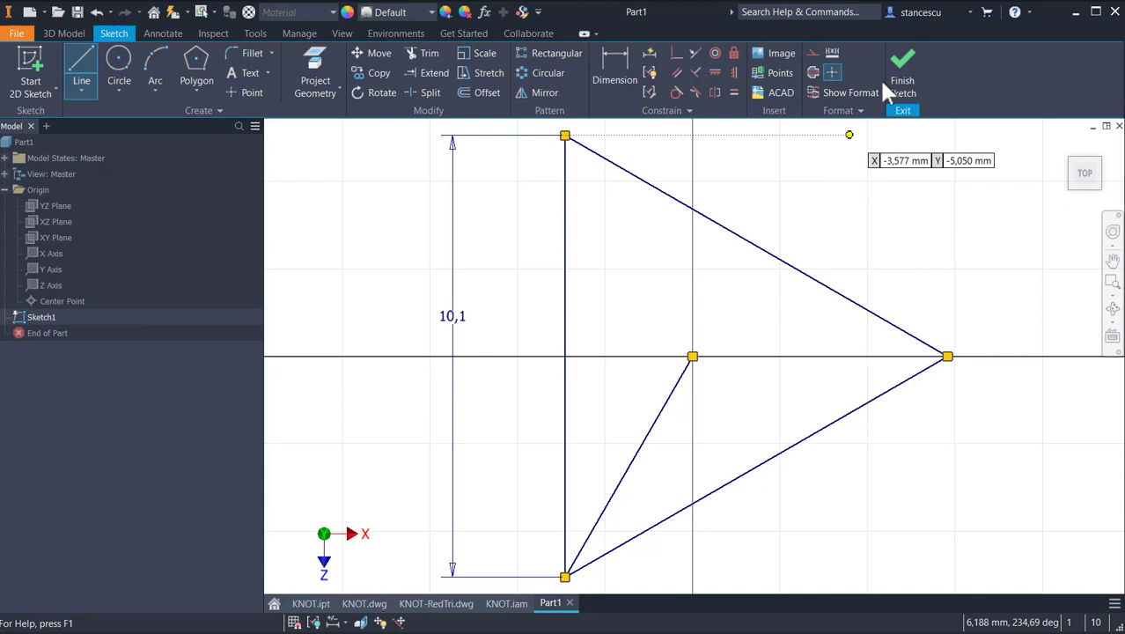
pyautogui.scroll(3, 872, 264)
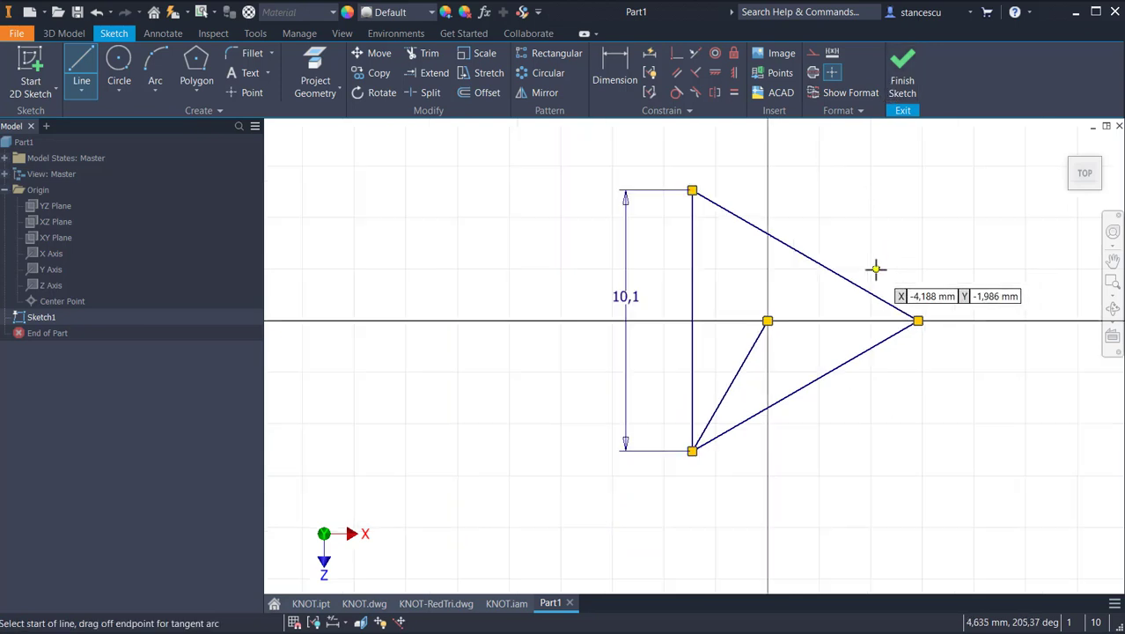
pyautogui.press('Escape')
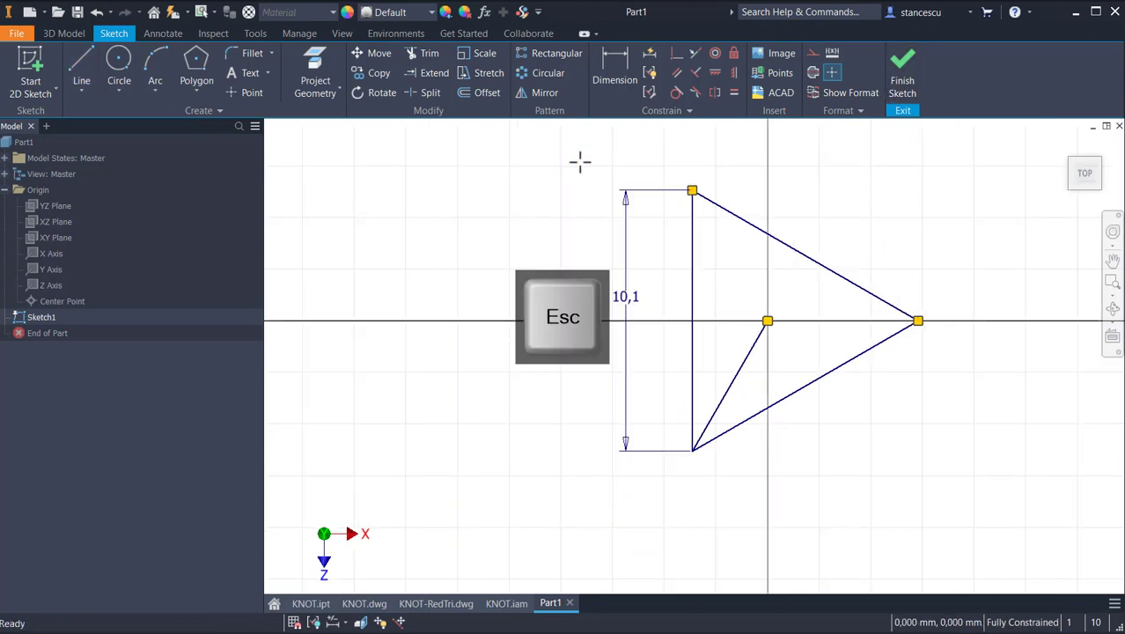
pyautogui.moveTo(563, 154)
pyautogui.mouseDown()
pyautogui.moveTo(920, 462)
pyautogui.moveTo(1003, 509)
pyautogui.mouseUp()
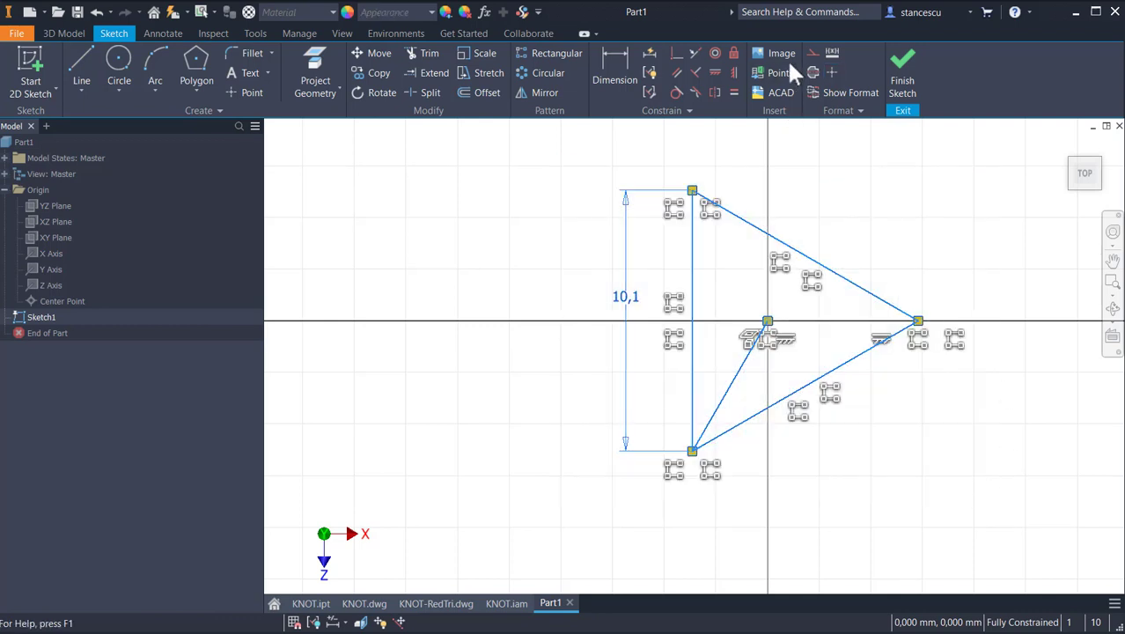
pyautogui.click(811, 54)
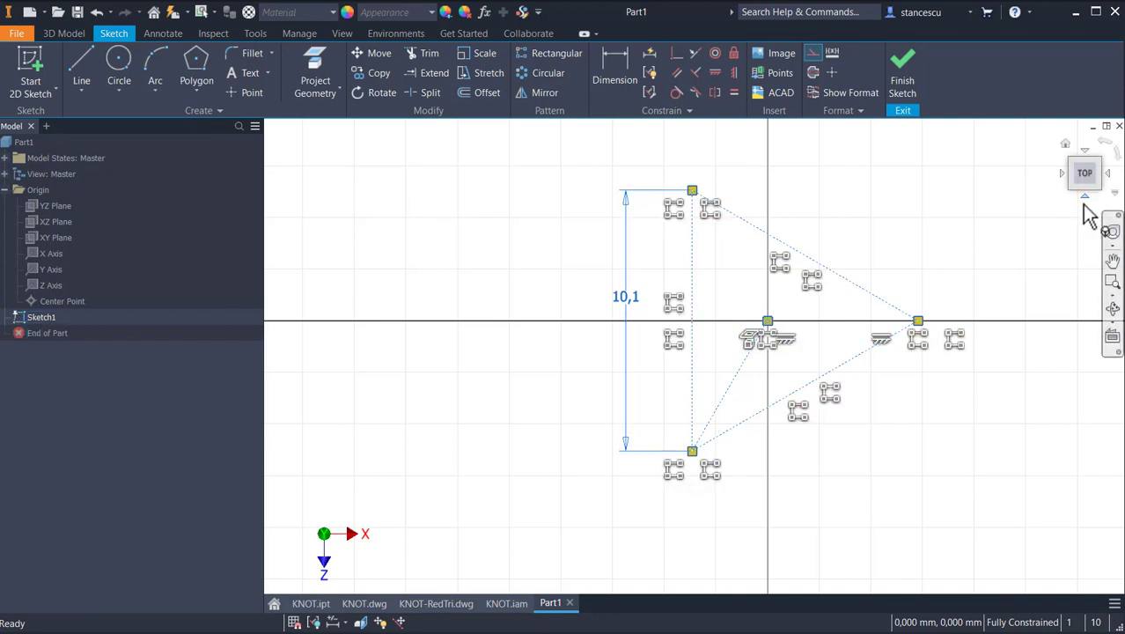
# Step: Finish Sketch1, add Work Plane1 at 90° to the XZ Plane along the 10,1 edge, and sketch on it
pyautogui.click(900, 85)
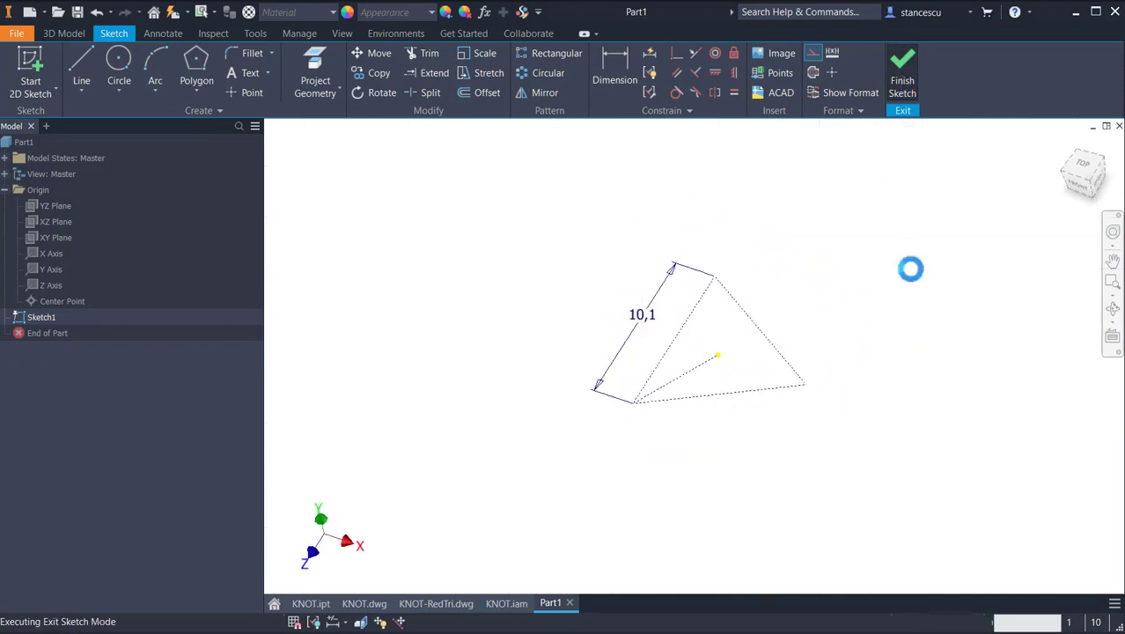
pyautogui.press('Home')
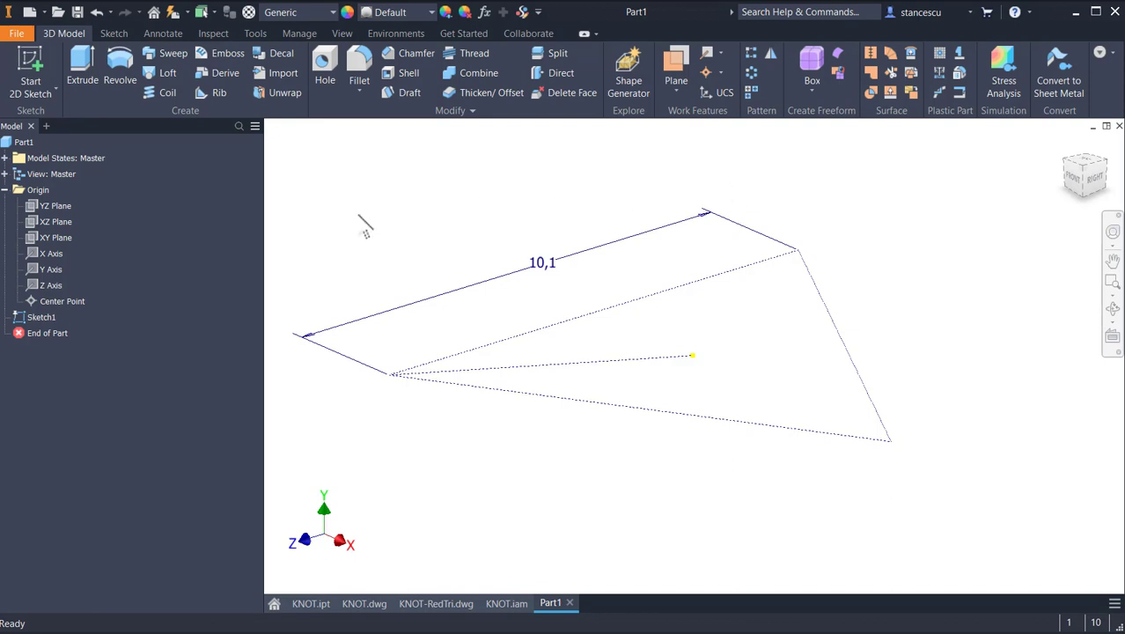
pyautogui.click(678, 64)
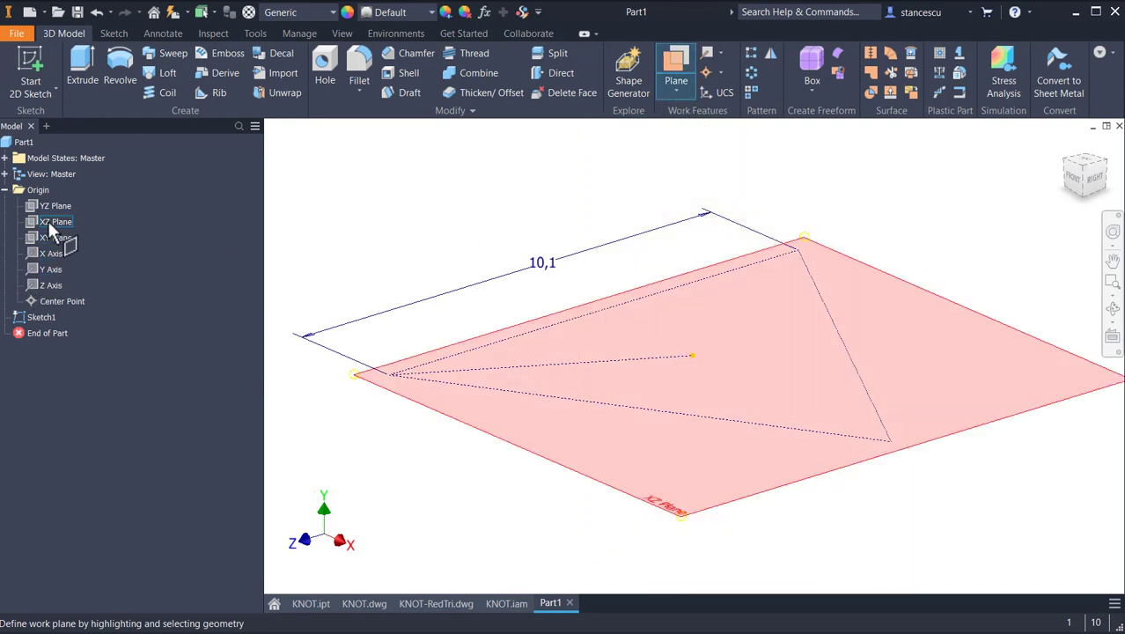
pyautogui.click(49, 221)
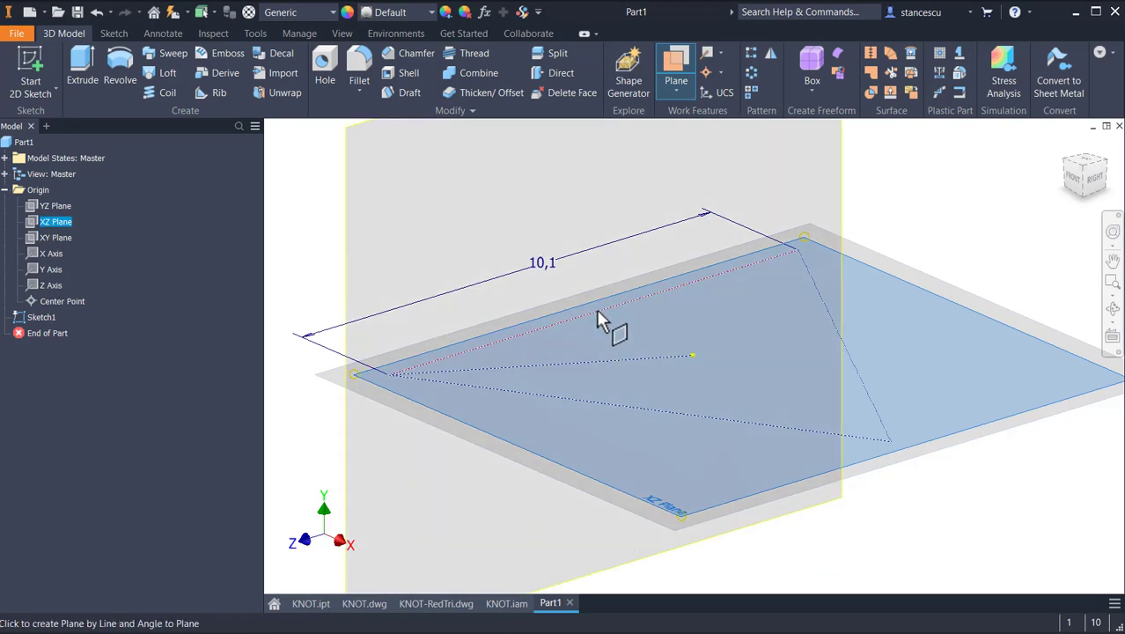
pyautogui.click(598, 319)
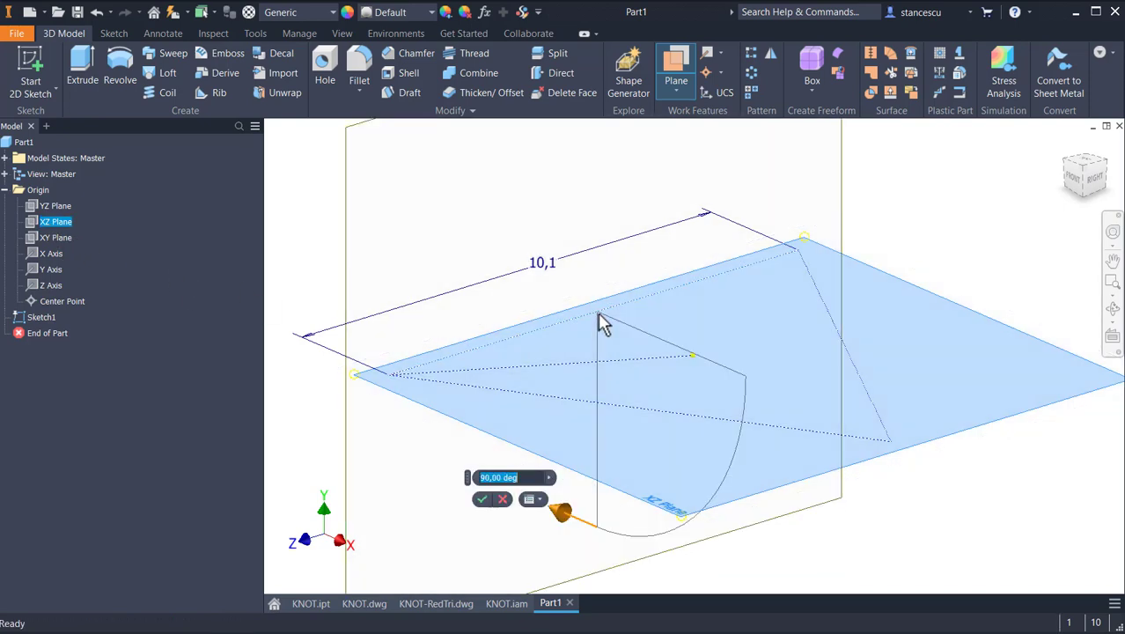
pyautogui.click(482, 499)
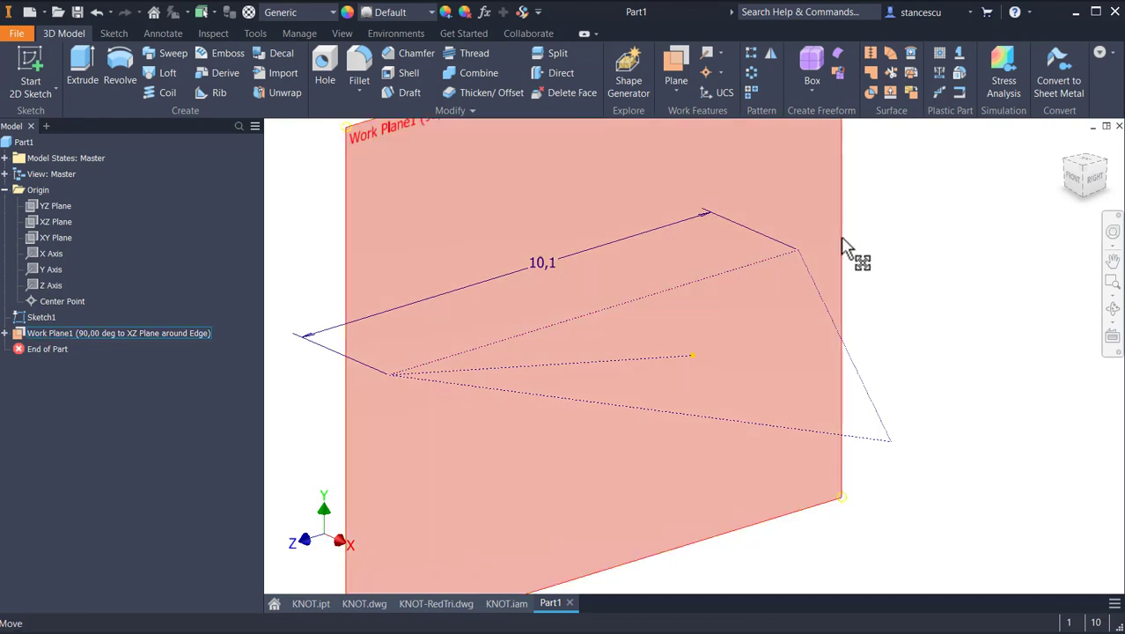
pyautogui.click(844, 242)
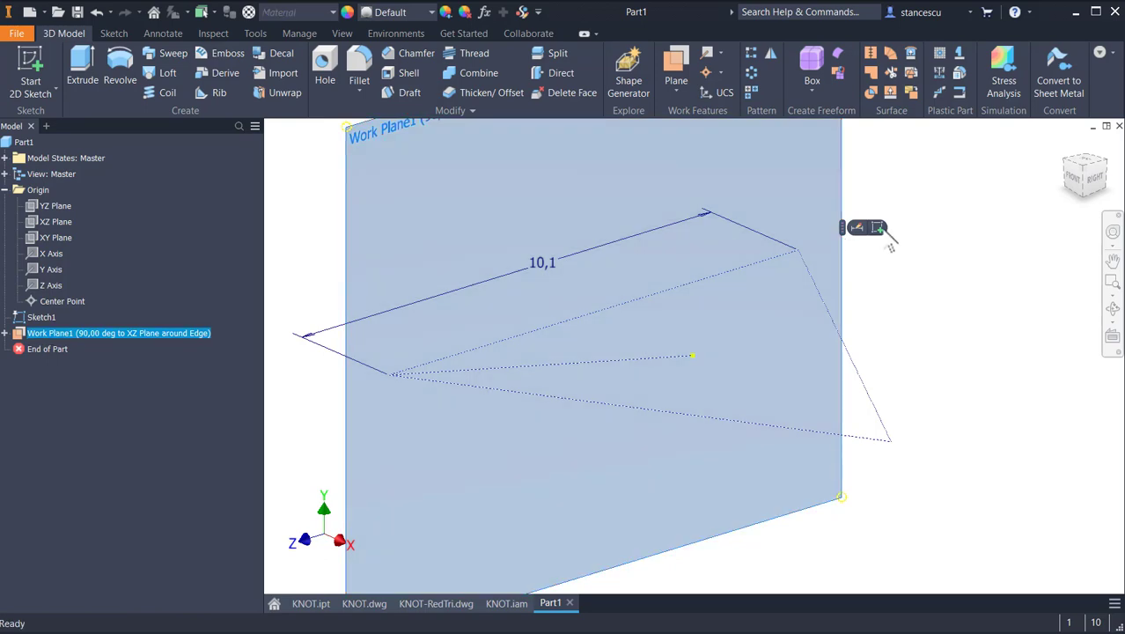
pyautogui.click(878, 228)
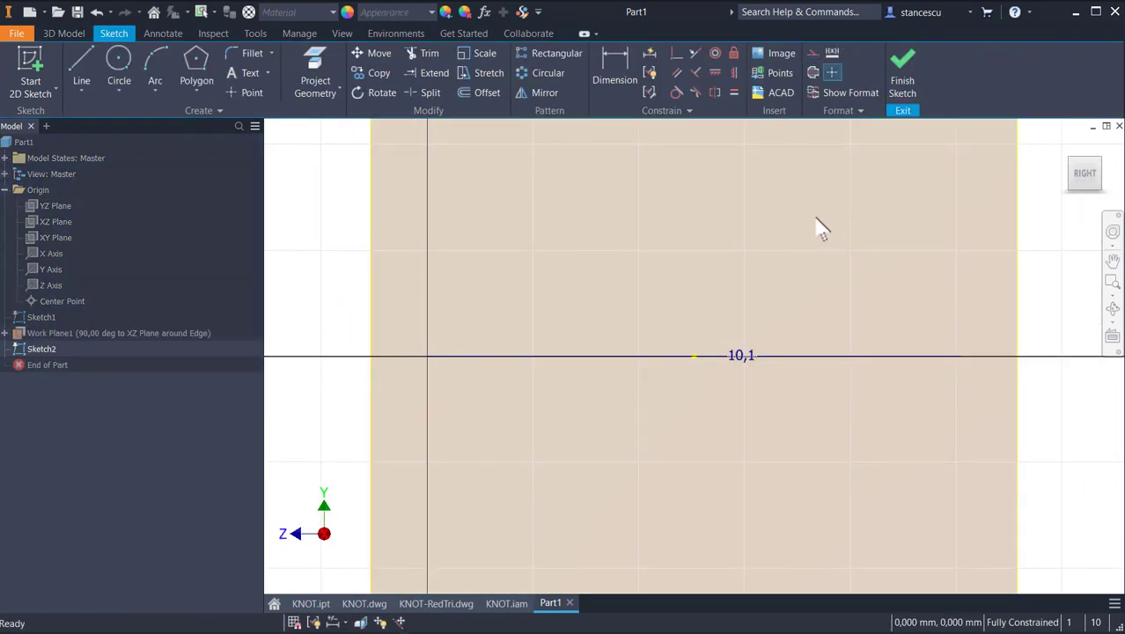
# Step: Project the 10,1 triangle edge into Sketch2
pyautogui.press('F5')
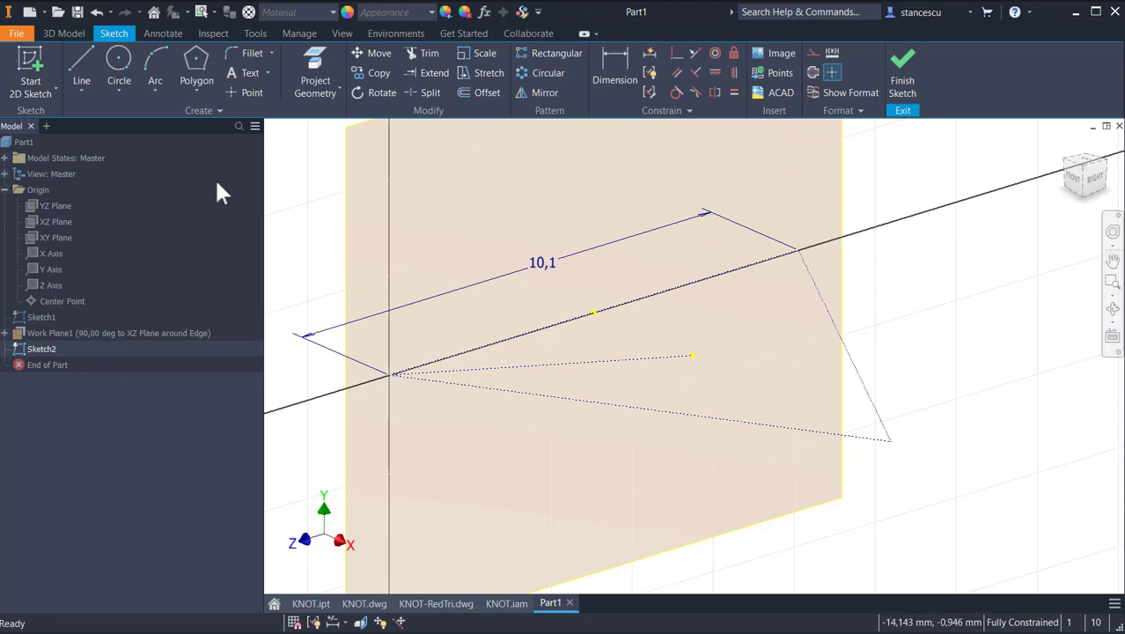
pyautogui.click(317, 66)
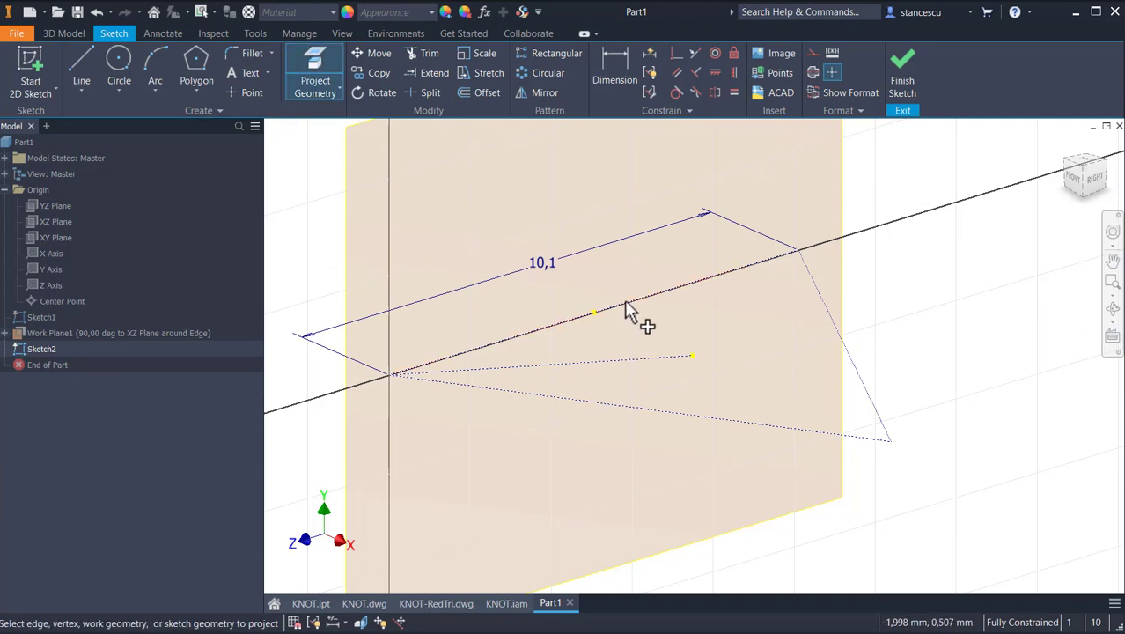
pyautogui.click(627, 310)
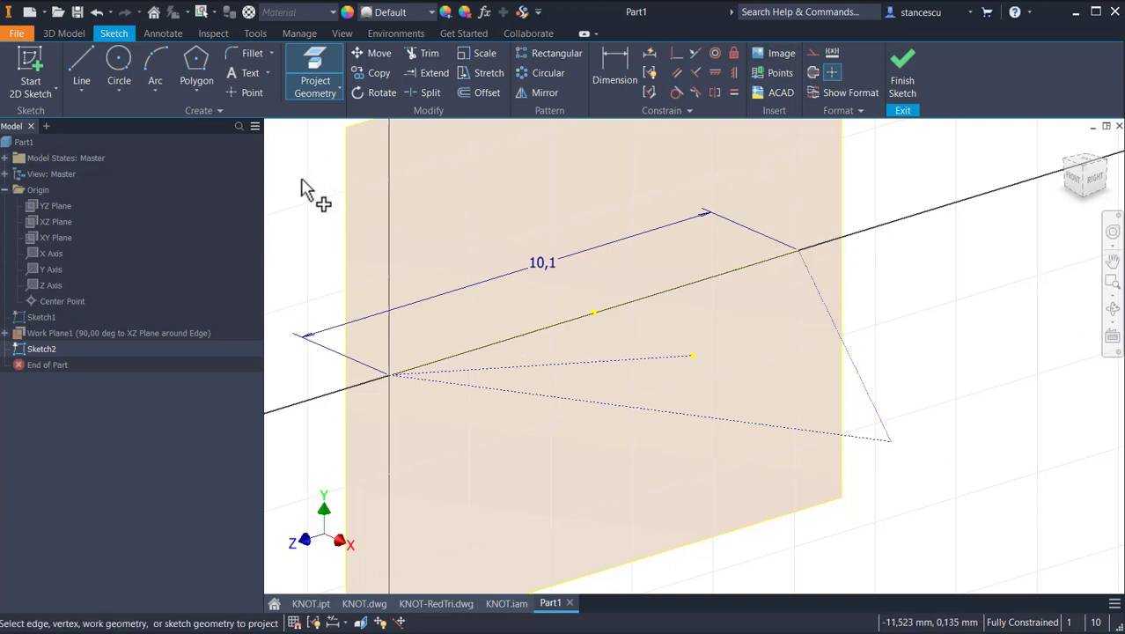
# Step: Draw a half-circle centre-point arc from the edge midpoint spanning both edge ends
pyautogui.click(159, 88)
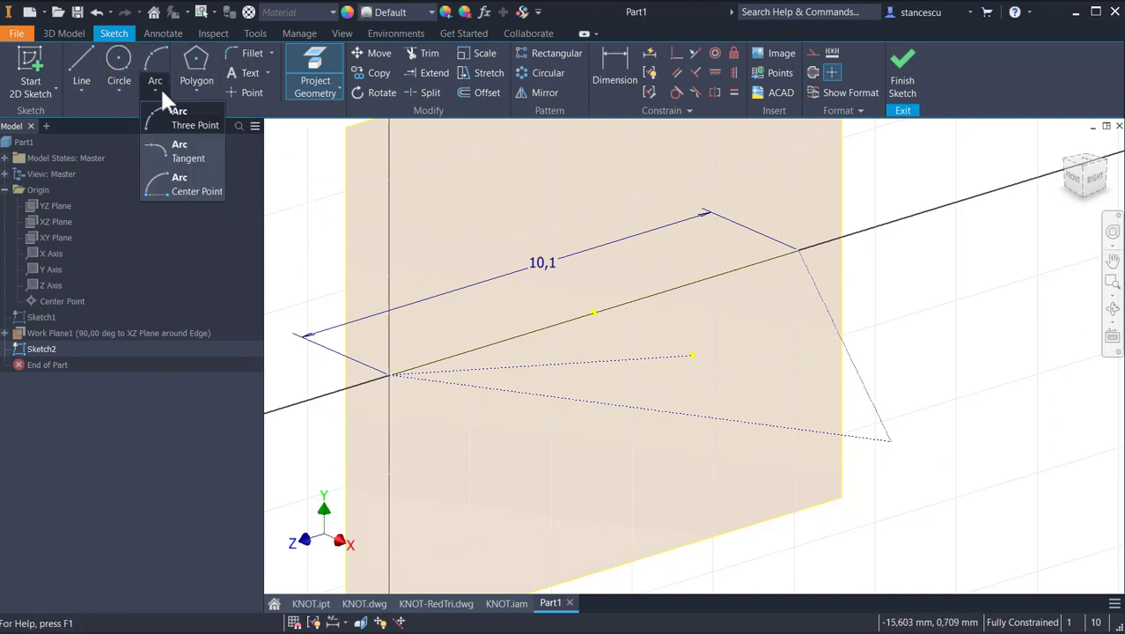
pyautogui.click(183, 189)
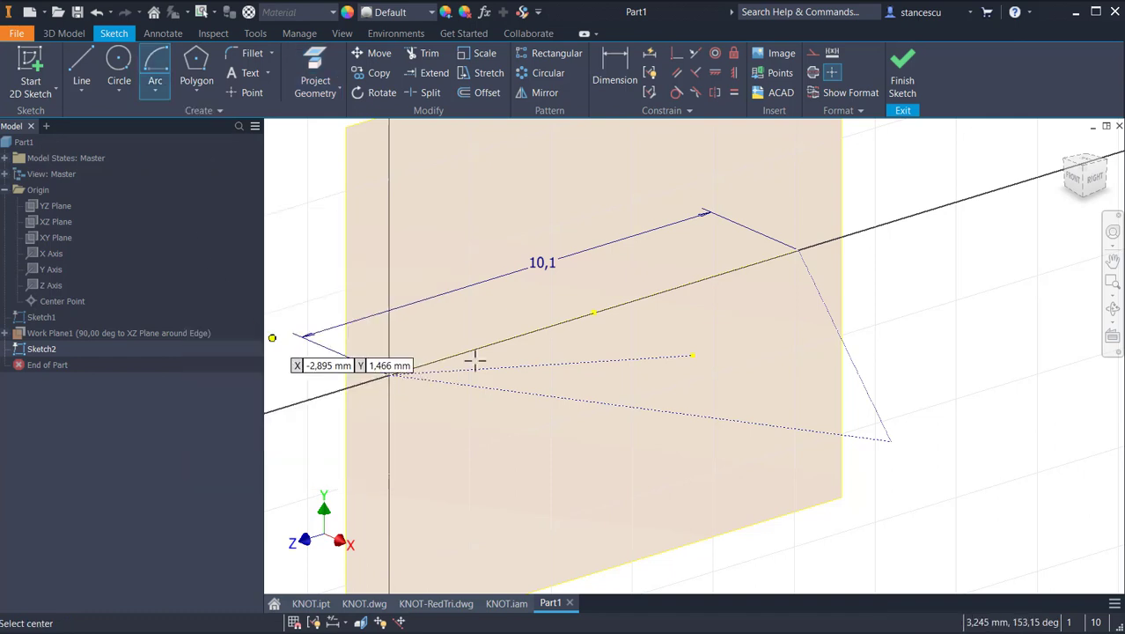
pyautogui.click(594, 313)
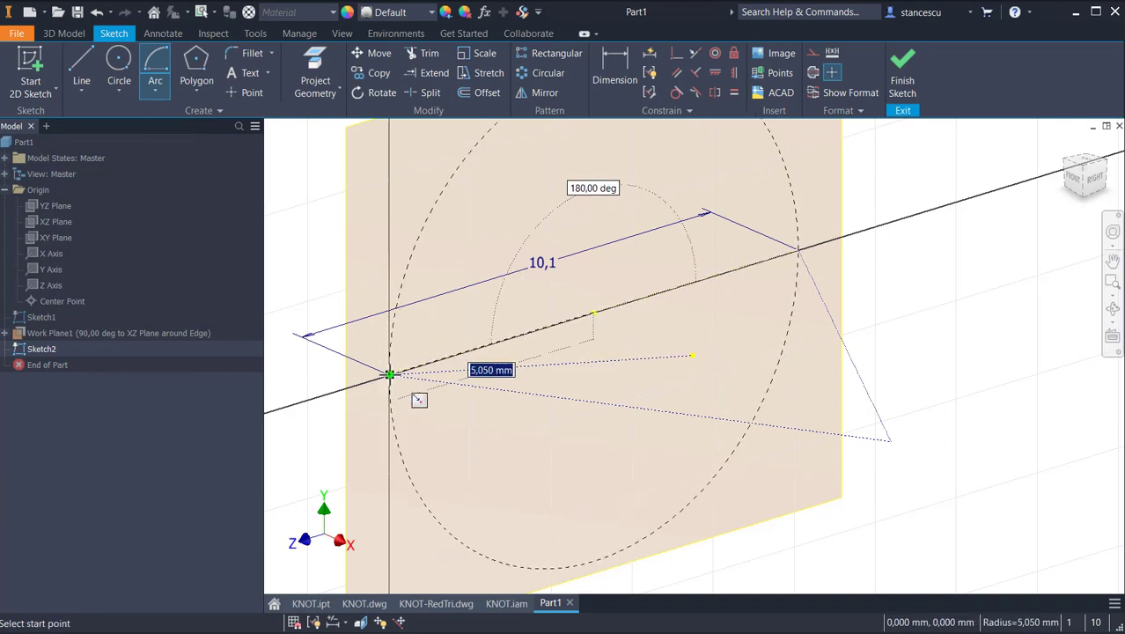
pyautogui.click(389, 374)
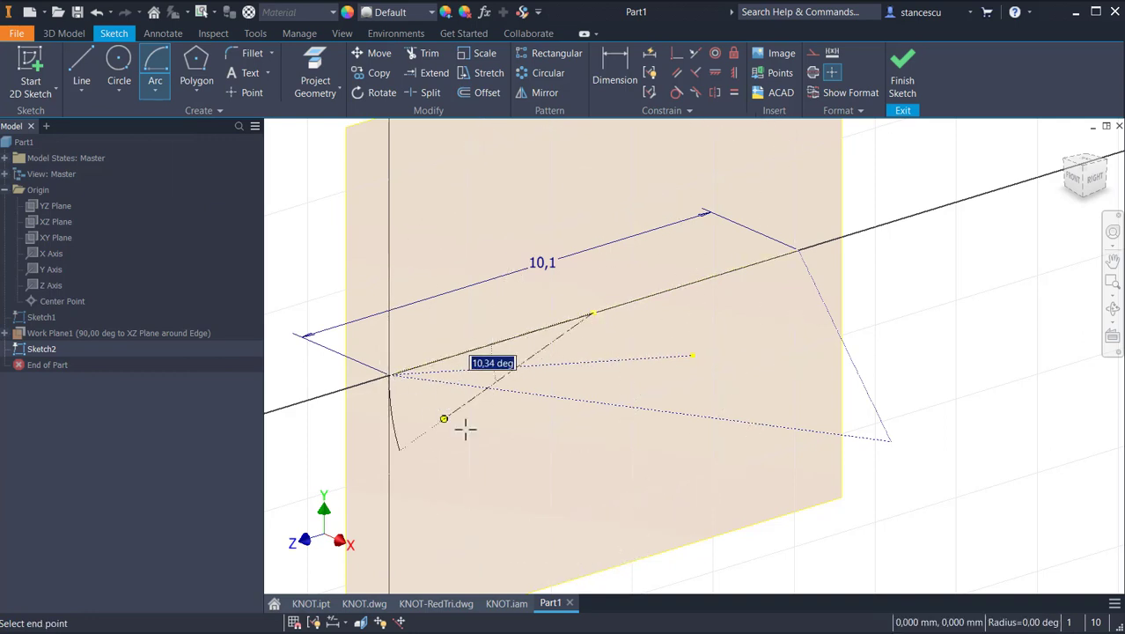
pyautogui.click(798, 250)
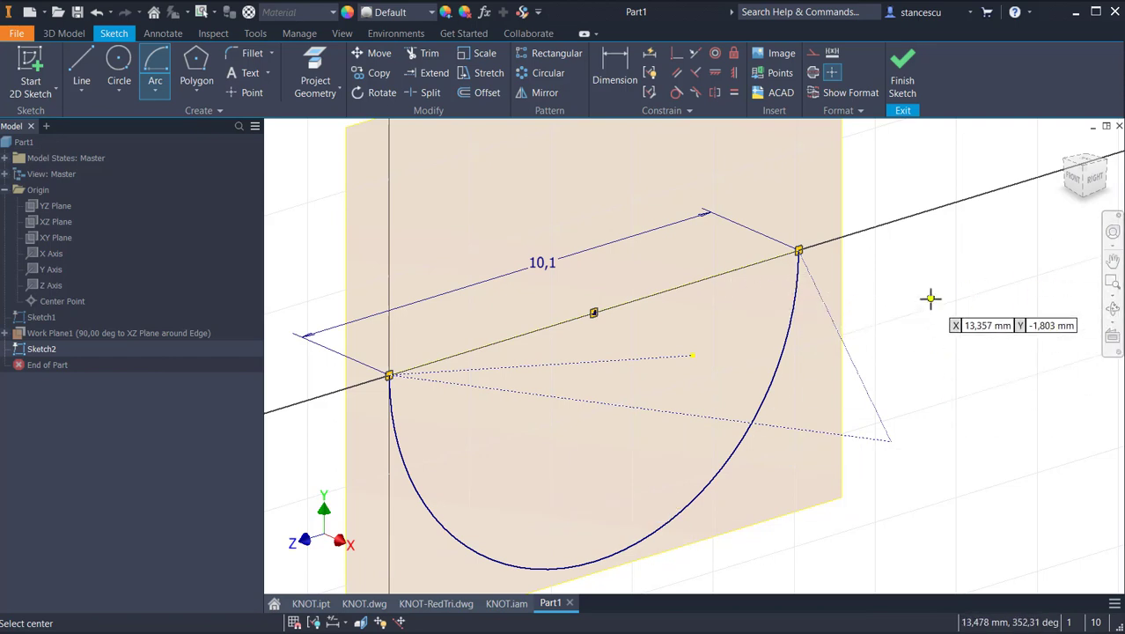
# Step: Finish Sketch2 and hide Work Plane1
pyautogui.click(898, 74)
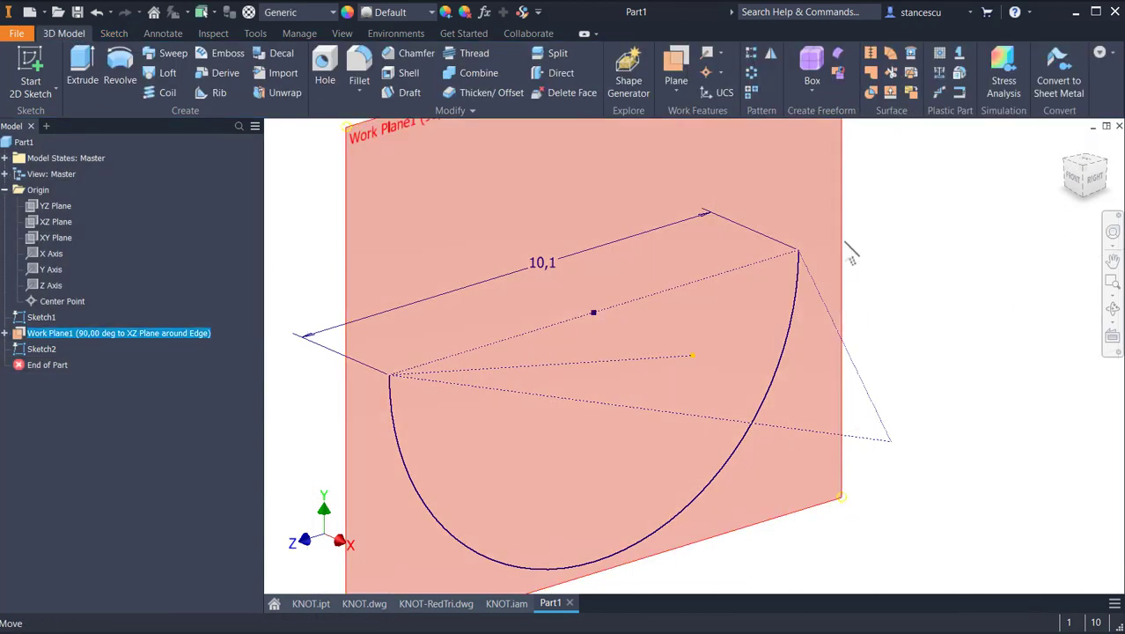
pyautogui.rightClick(851, 257)
pyautogui.click(898, 259)
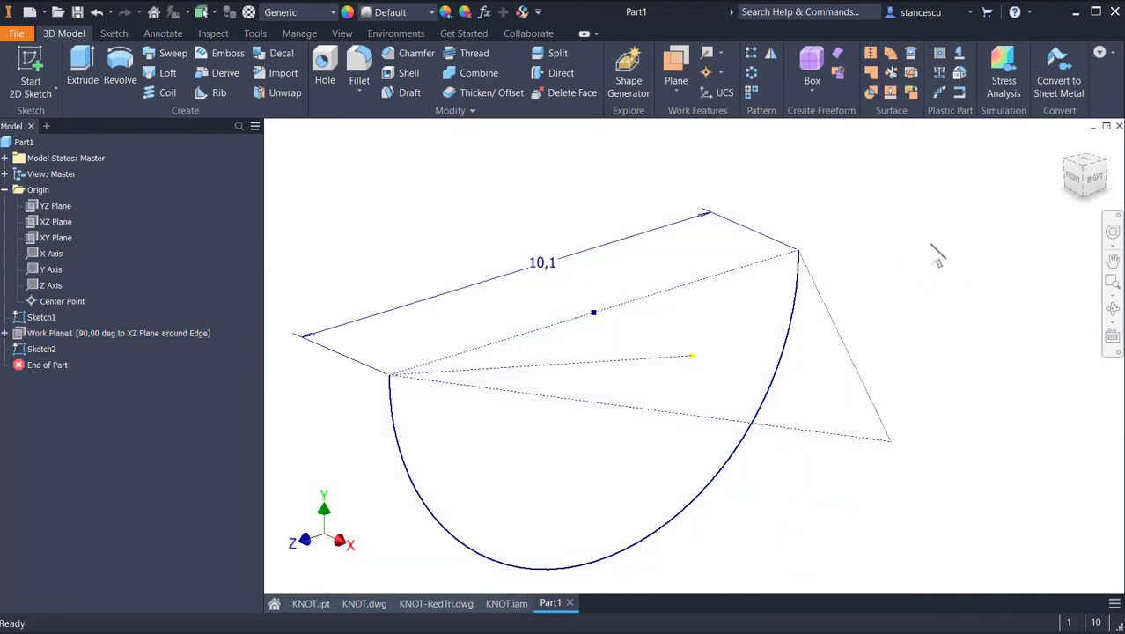
# Step: Create Work Plane2 at 90° to the XZ Plane along the inner line to the triangle centre
pyautogui.click(677, 61)
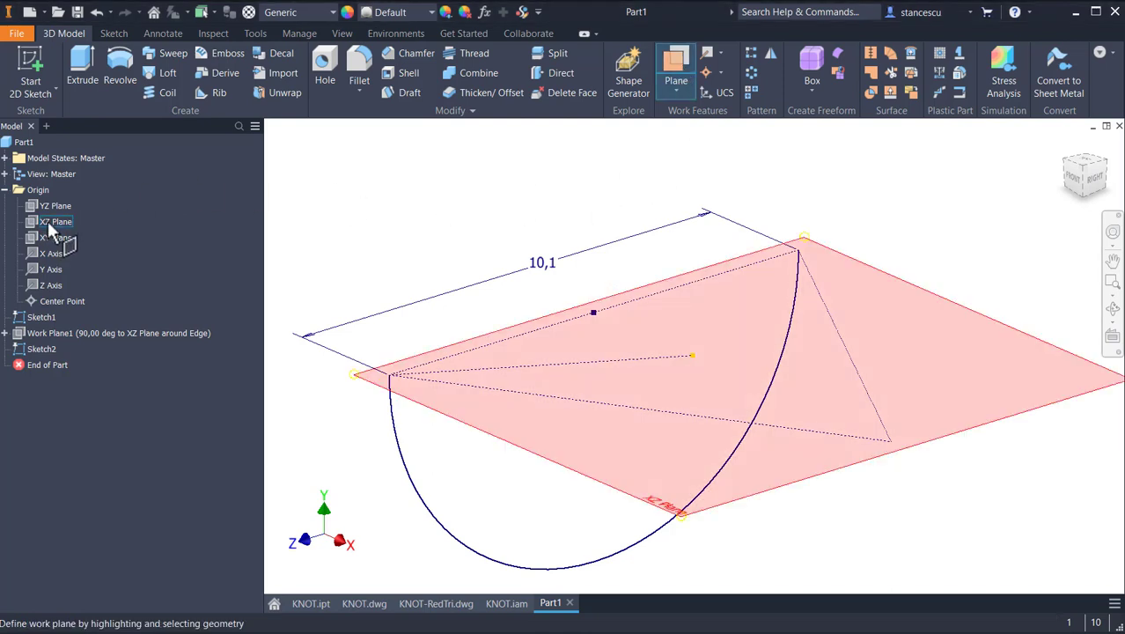
pyautogui.click(48, 228)
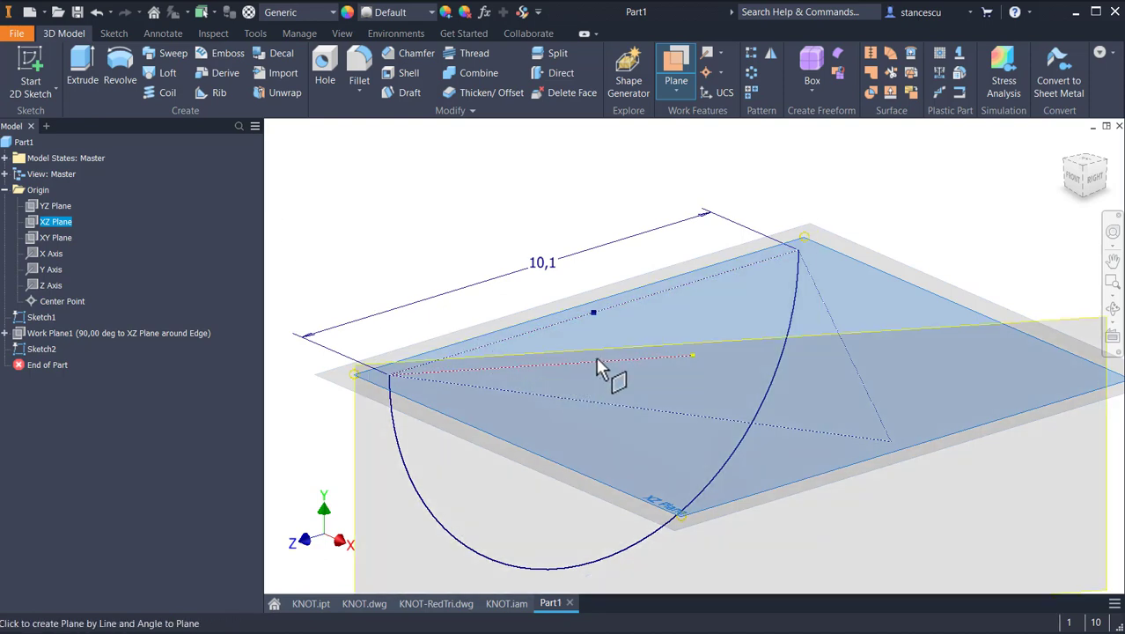
pyautogui.click(598, 364)
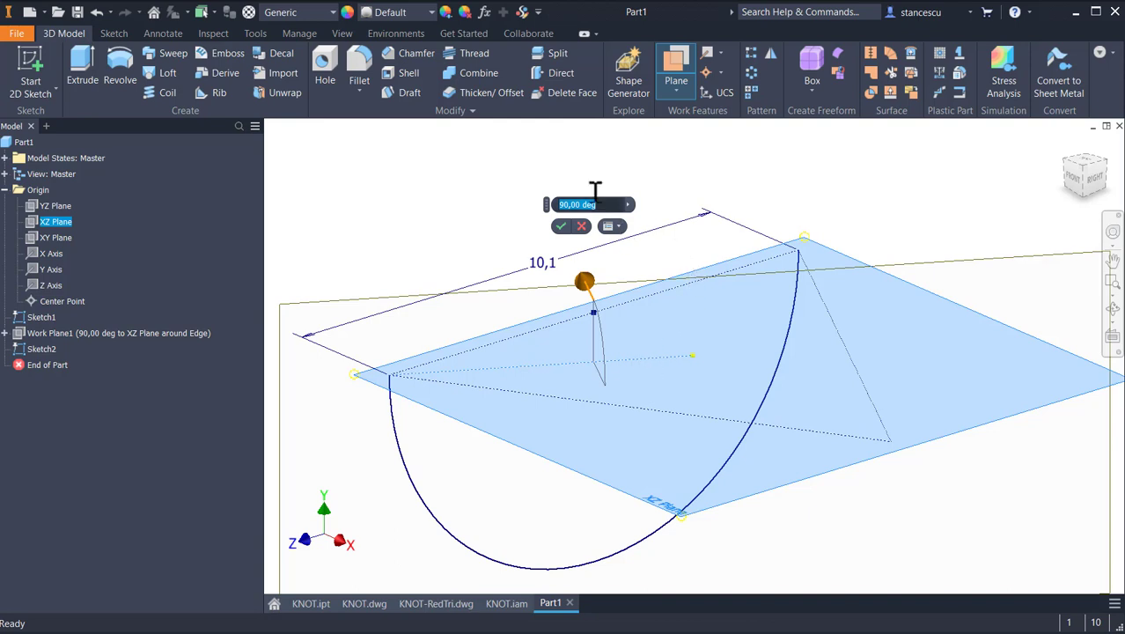
pyautogui.click(562, 227)
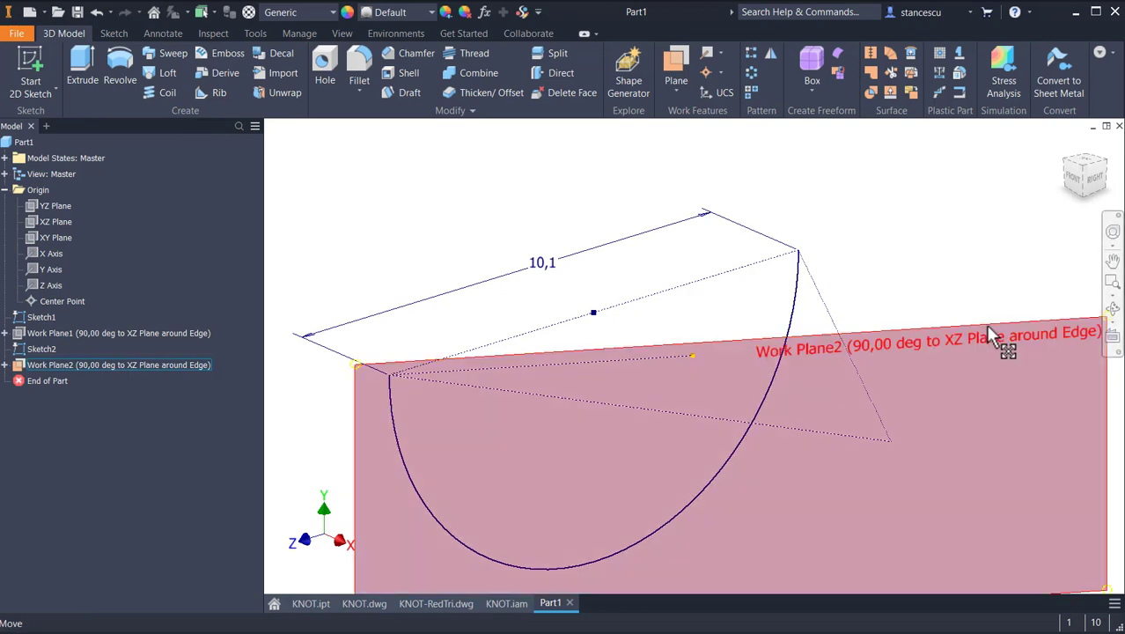
# Step: Start Sketch3 on Work Plane2 and return to the angled 3D view
pyautogui.rightClick(988, 326)
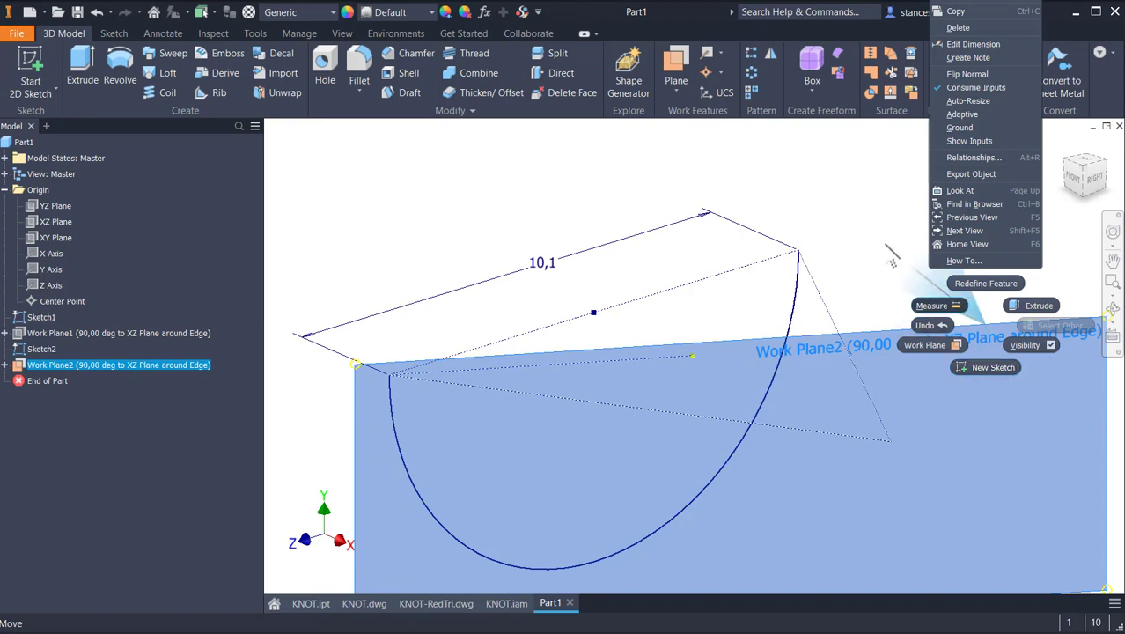
pyautogui.click(931, 333)
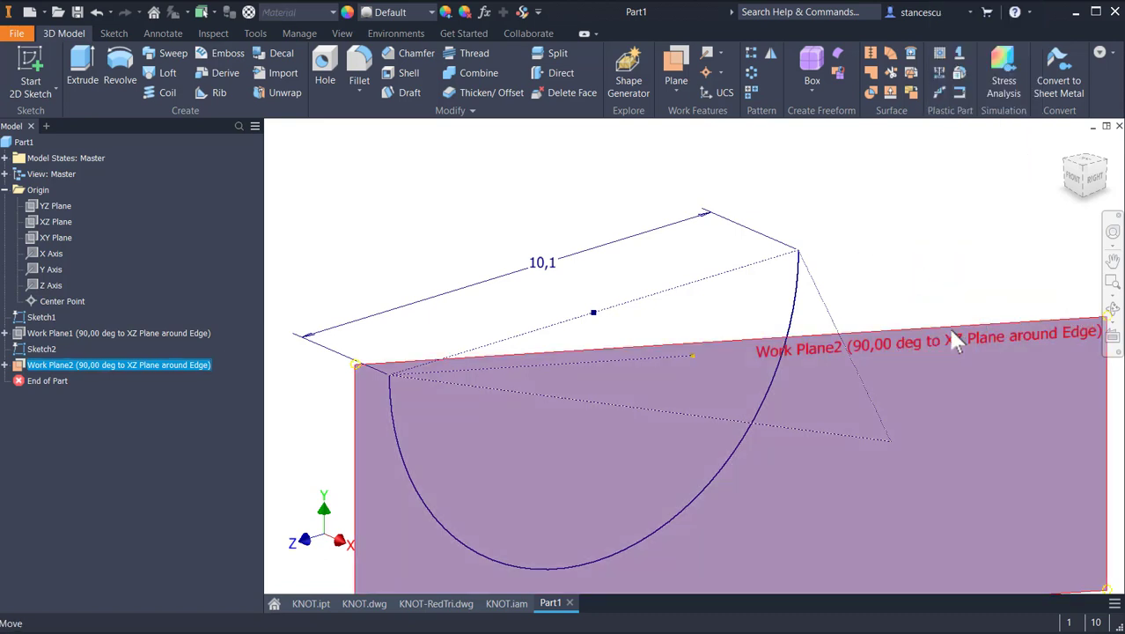
pyautogui.moveTo(953, 339)
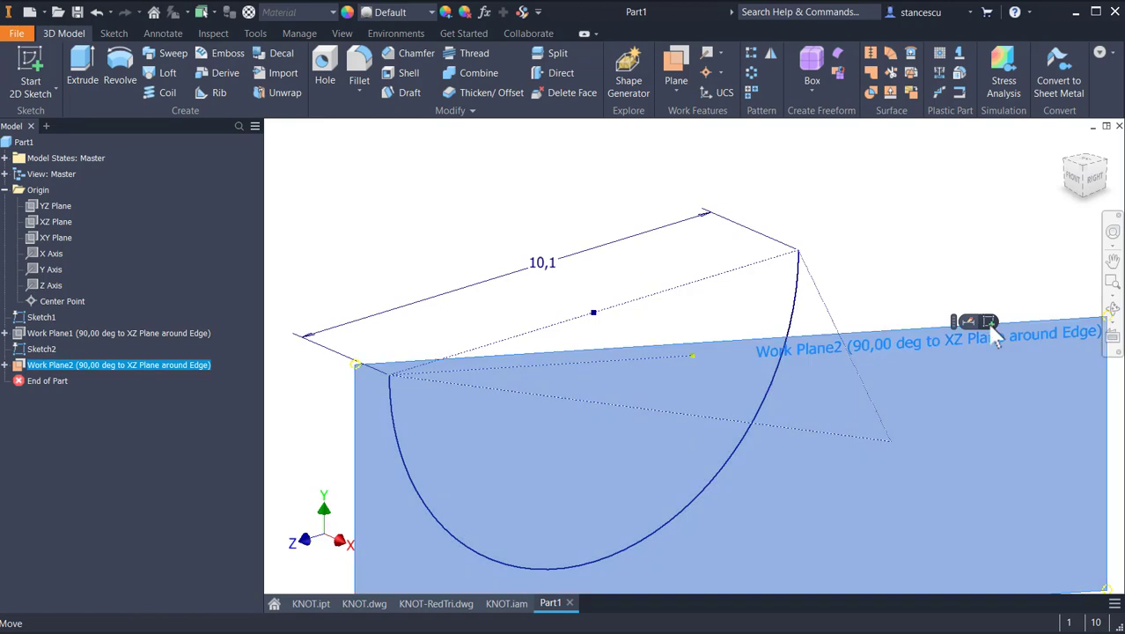
pyautogui.click(989, 322)
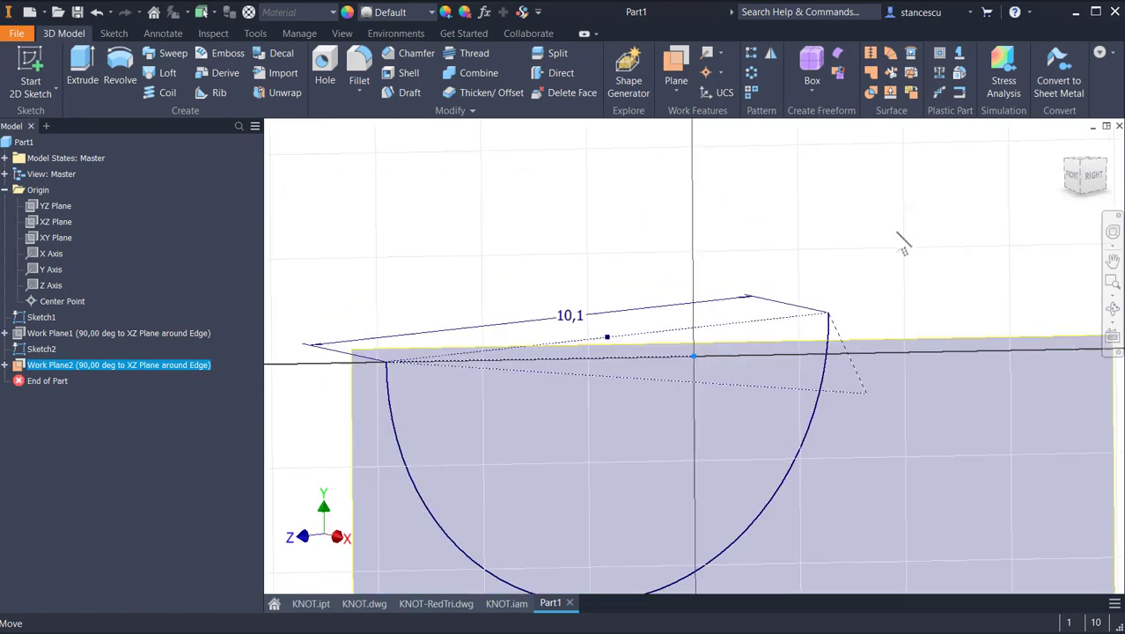
pyautogui.press('F5')
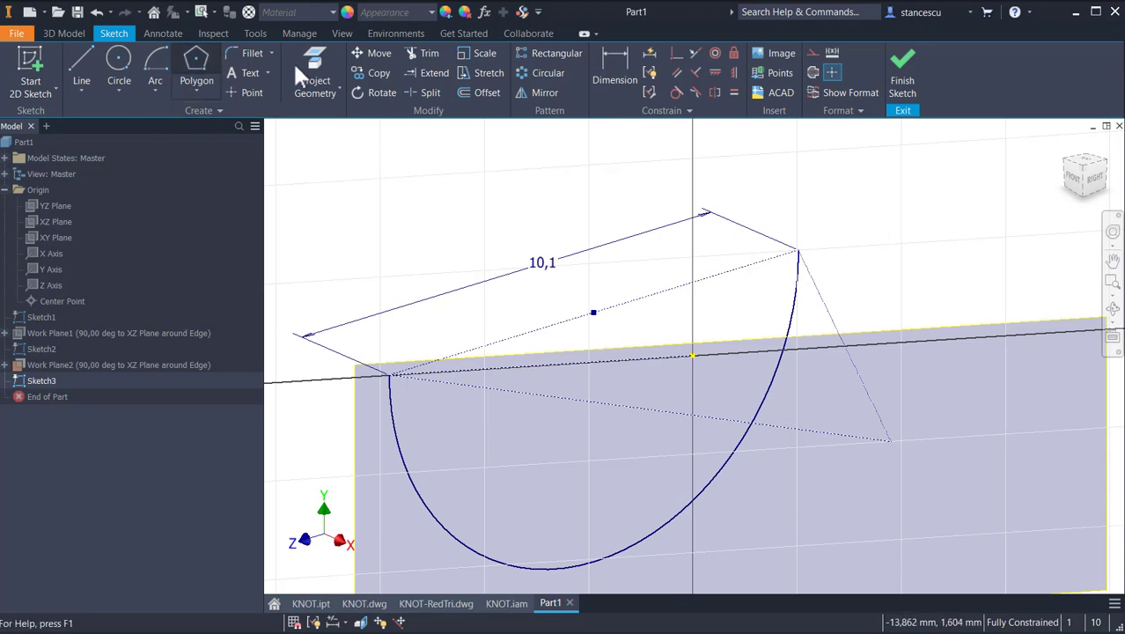
# Step: Project the midpoint of Work Plane2's edge into Sketch3 as a point
pyautogui.click(315, 70)
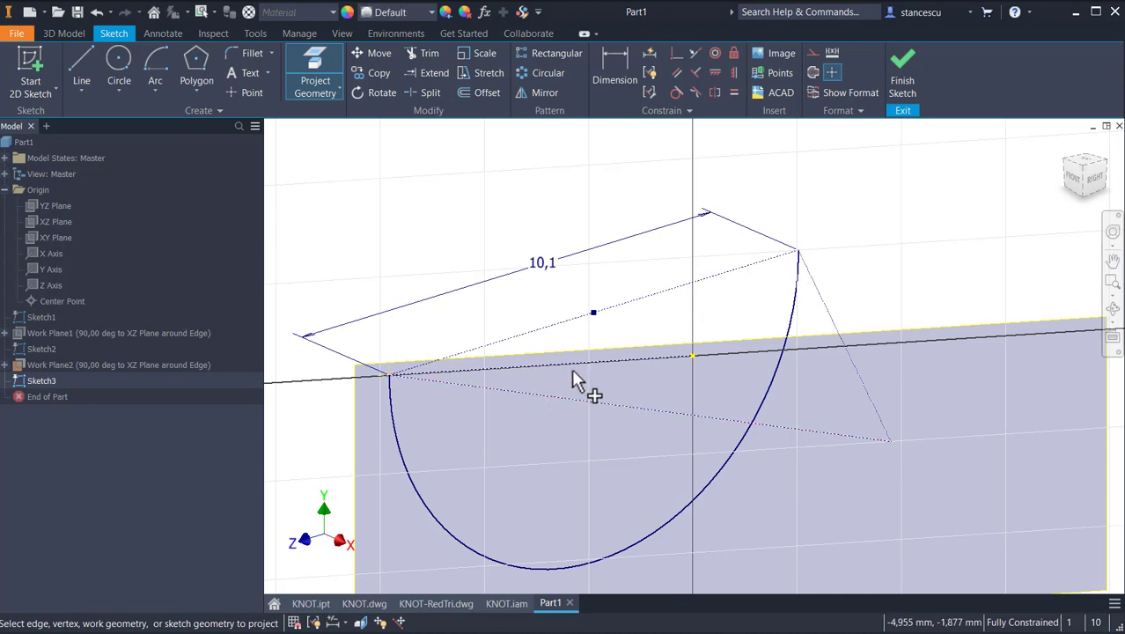
pyautogui.click(695, 359)
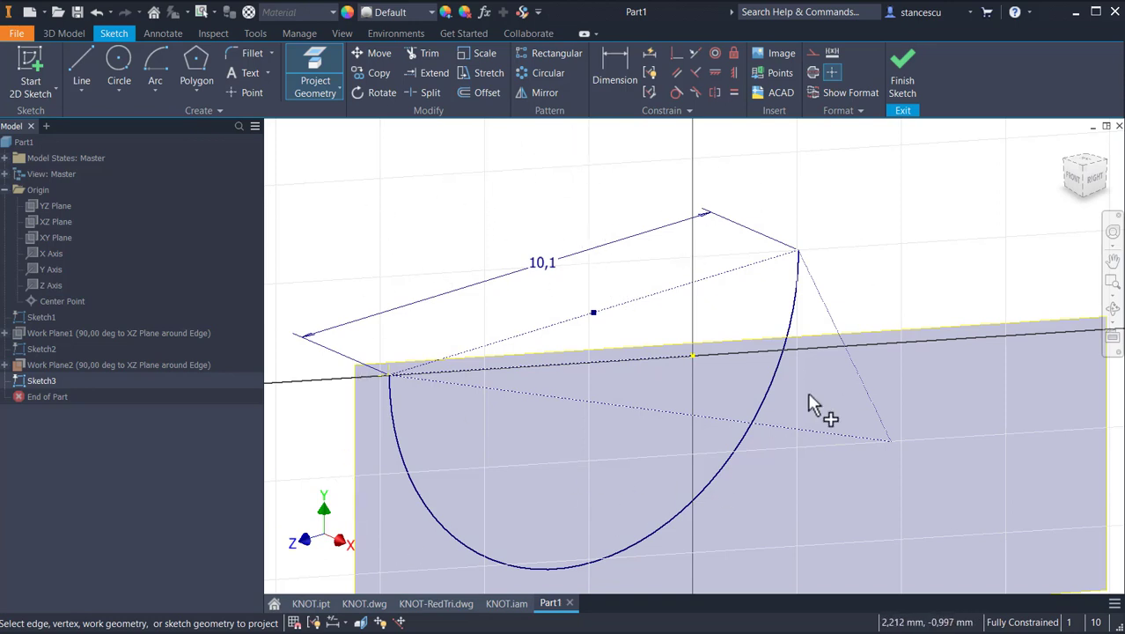
pyautogui.click(694, 357)
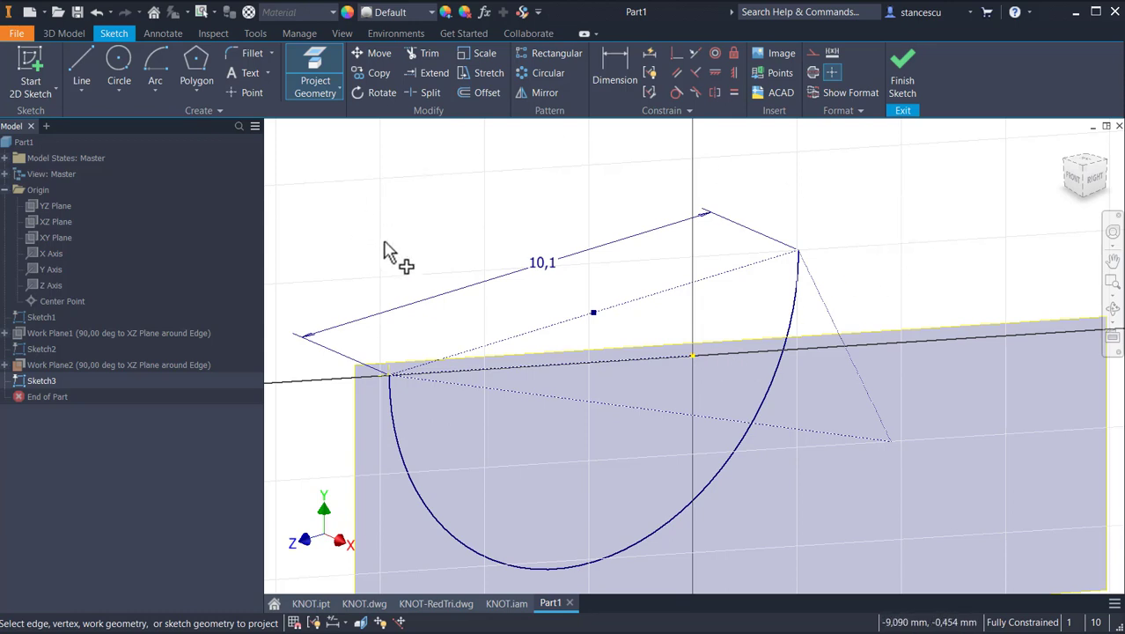
# Step: Draw a 90° centre-point arc from the projected midpoint starting at the semicircle's end, then delete its angle dimension
pyautogui.click(160, 61)
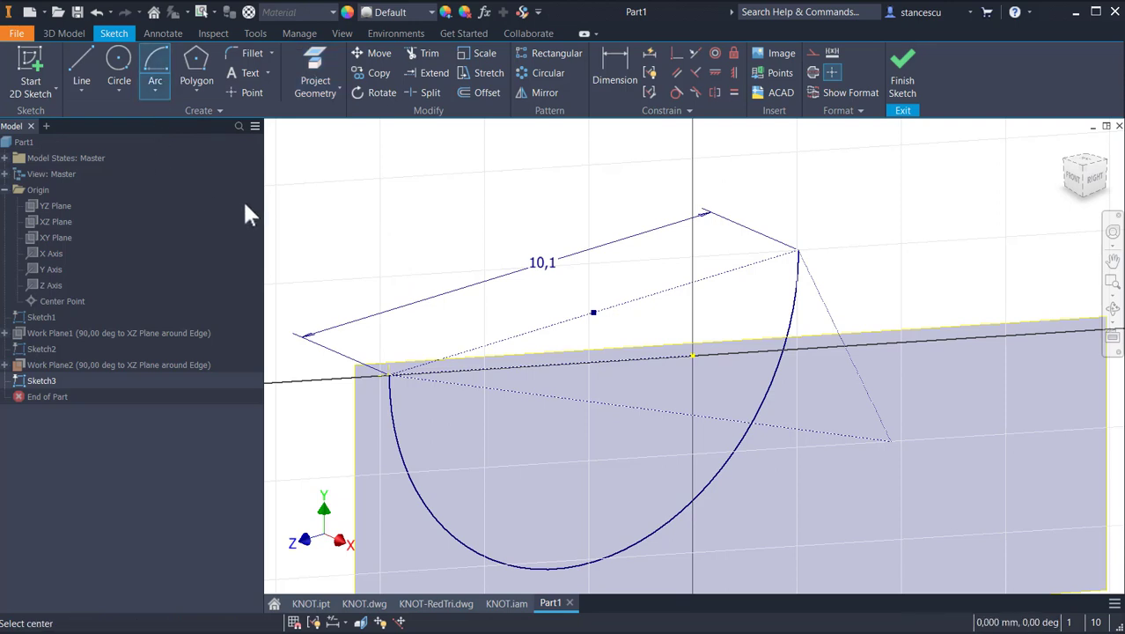
pyautogui.click(693, 355)
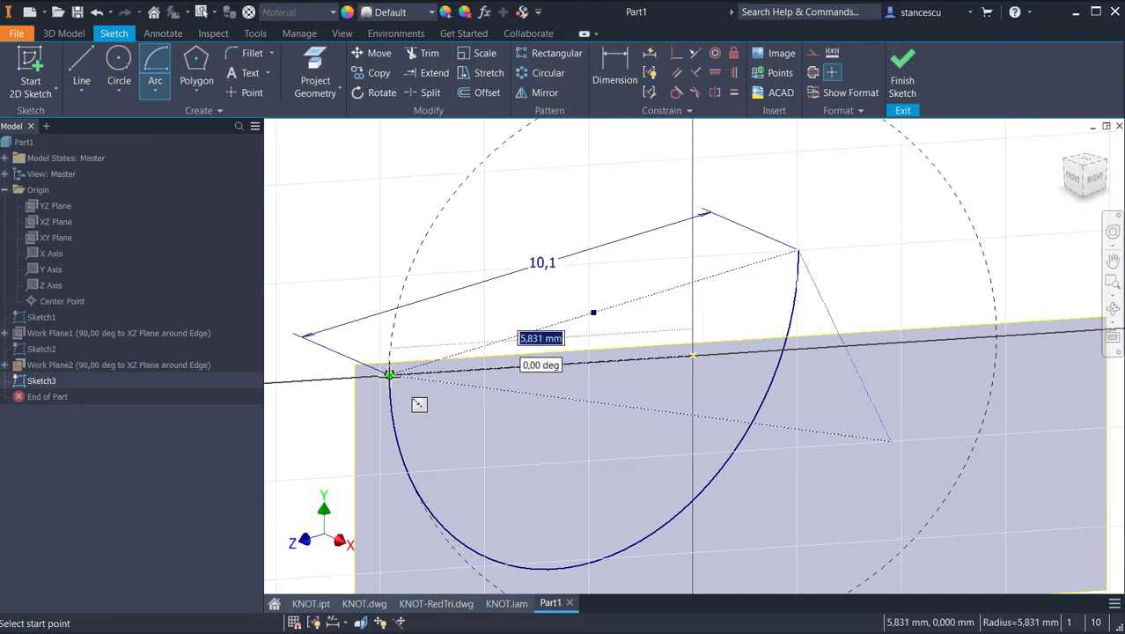
pyautogui.click(390, 375)
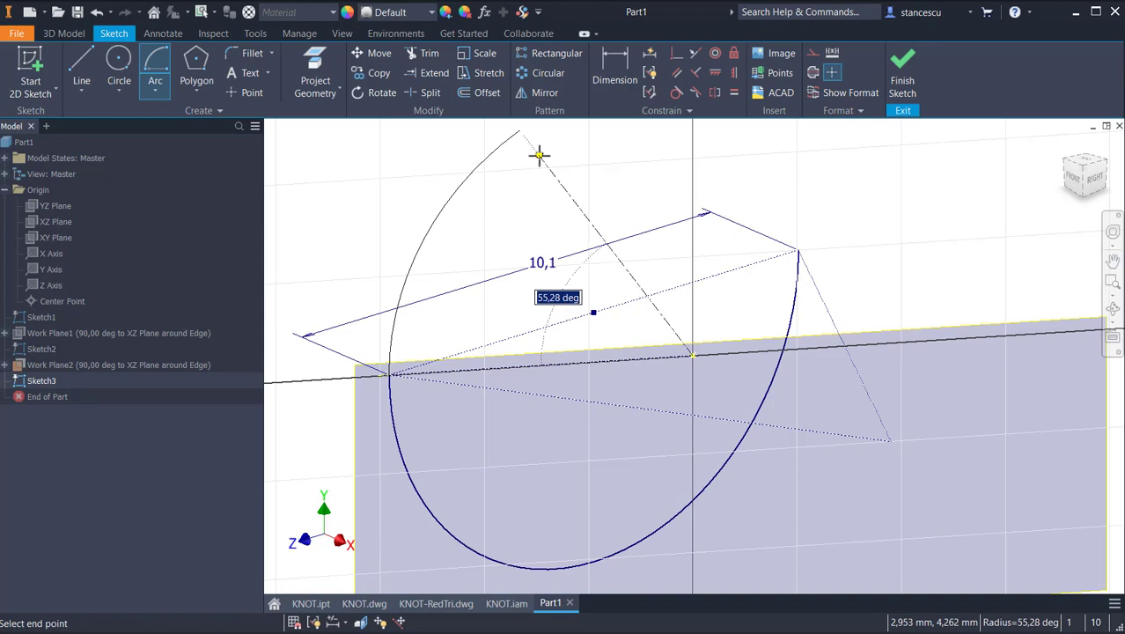
pyautogui.write('90')
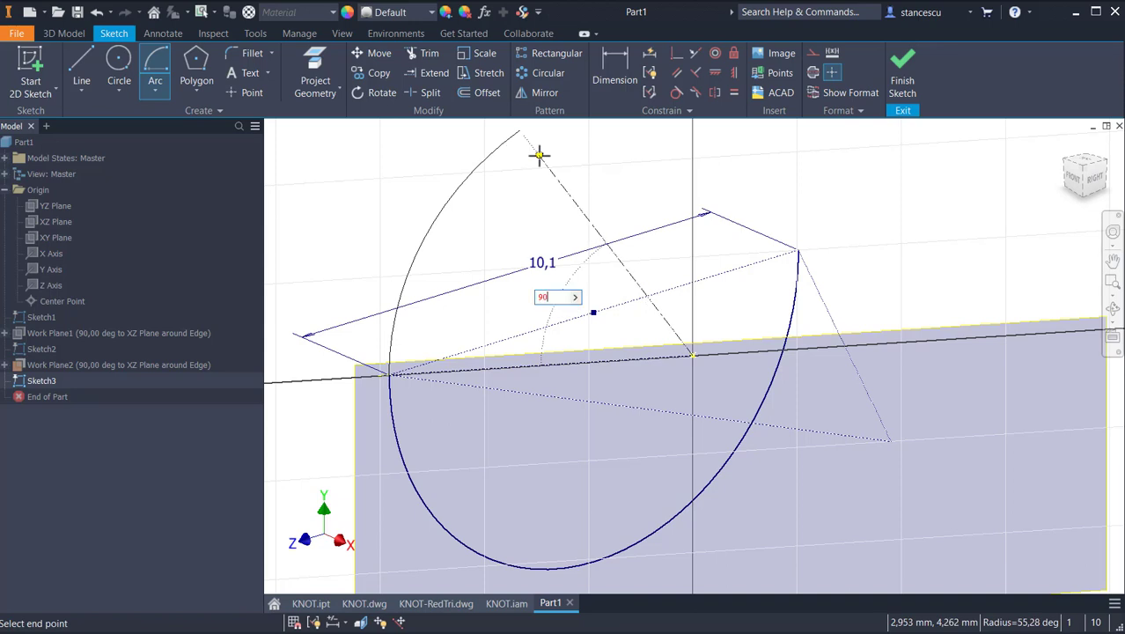
pyautogui.press('Return')
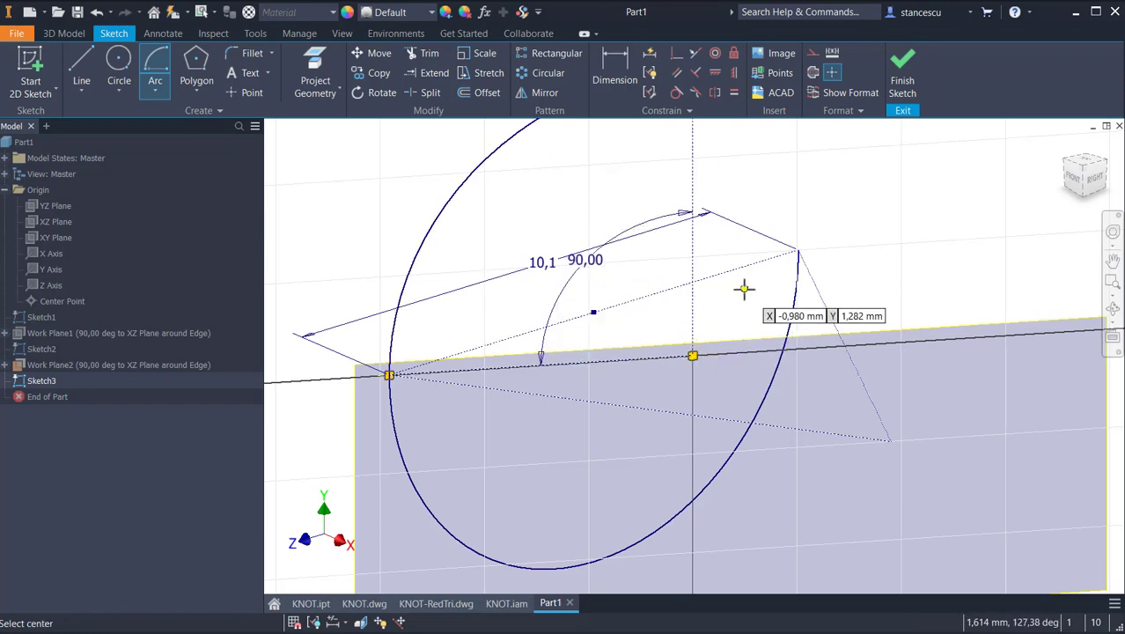
pyautogui.moveTo(745, 289); pyautogui.dragTo(734, 468, button='middle')
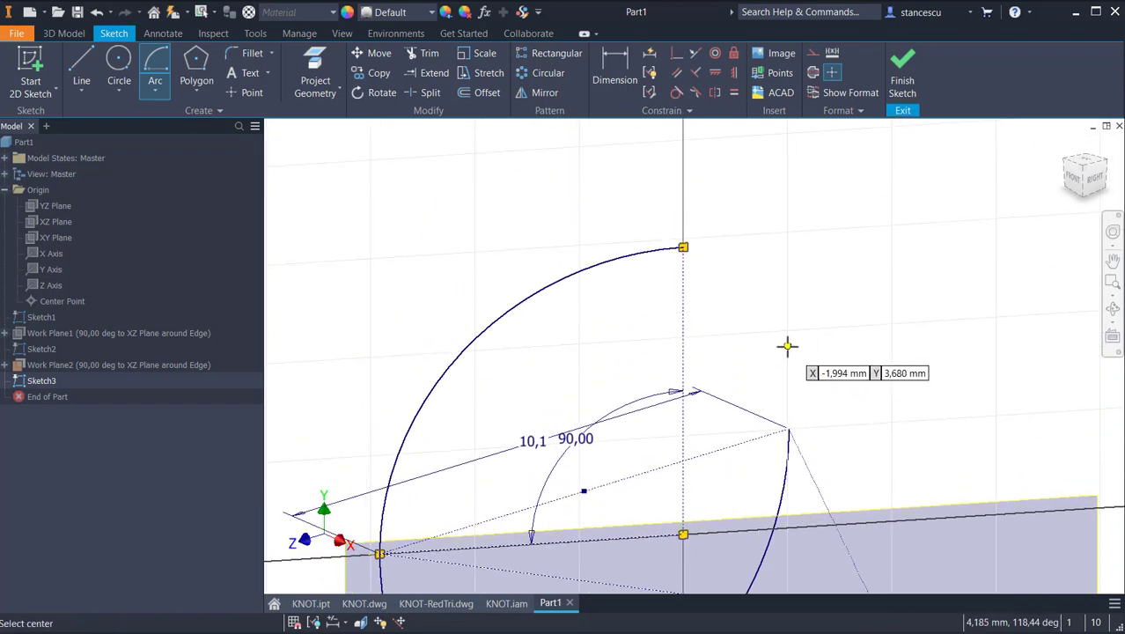
pyautogui.moveTo(789, 344); pyautogui.dragTo(914, 269, button='middle')
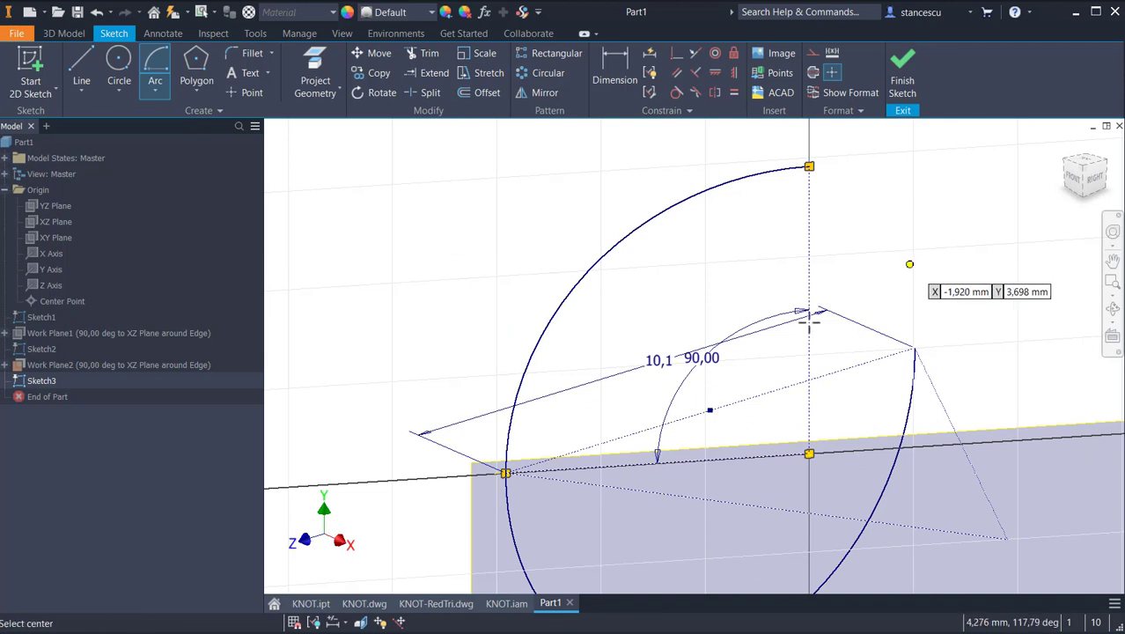
pyautogui.press('Escape')
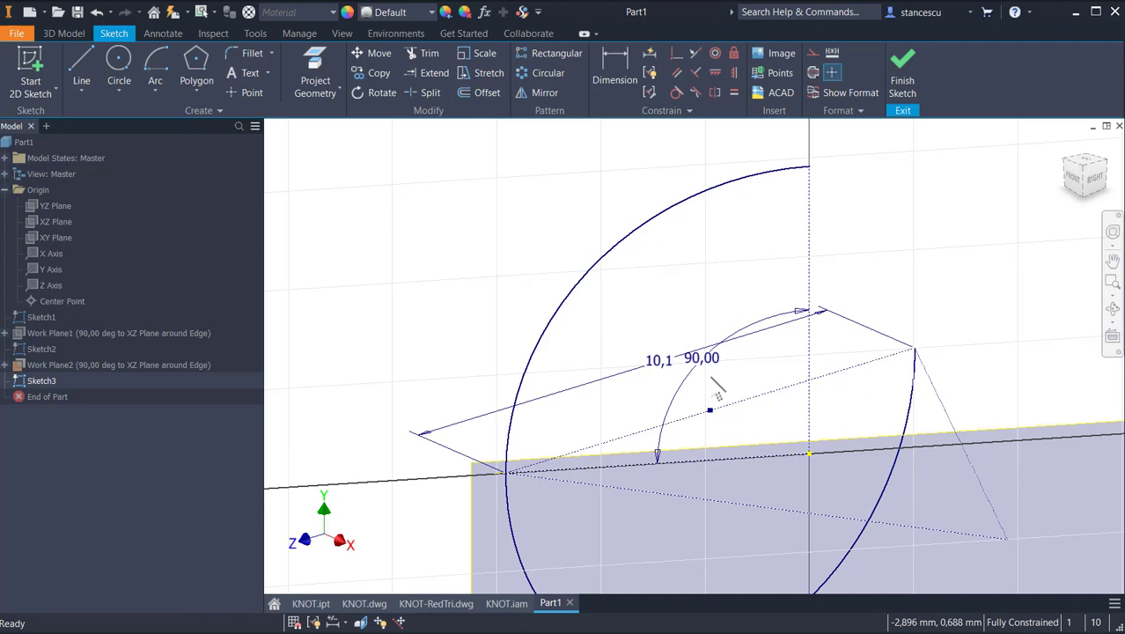
pyautogui.click(721, 363)
pyautogui.press('Delete')
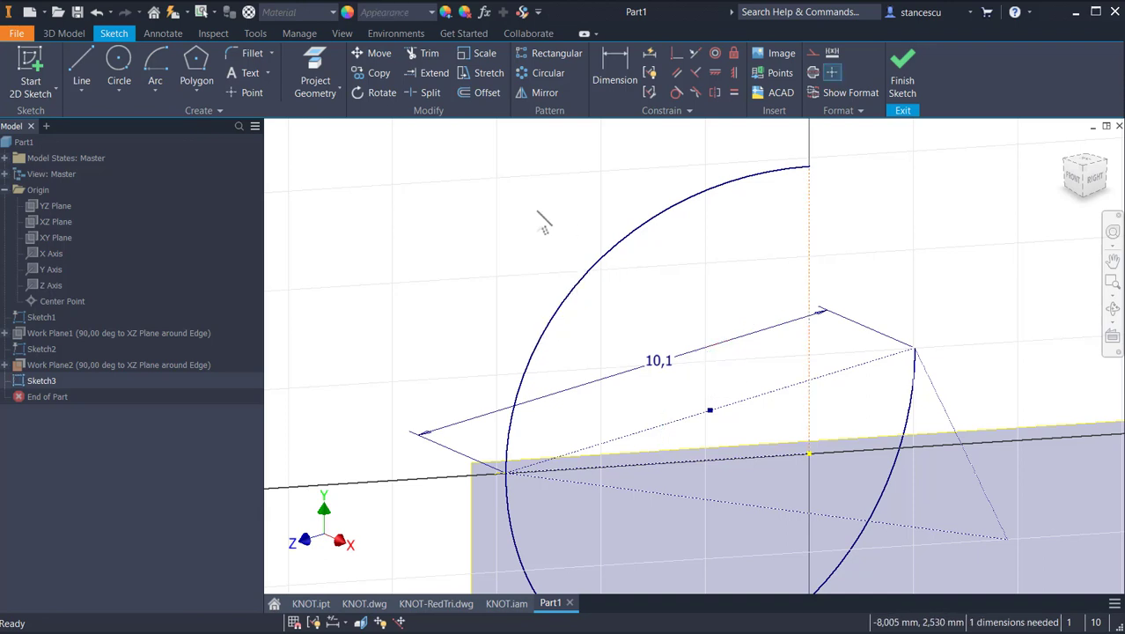
# Step: Constrain the arc's top endpoint vertically above the projected centre point
pyautogui.click(735, 72)
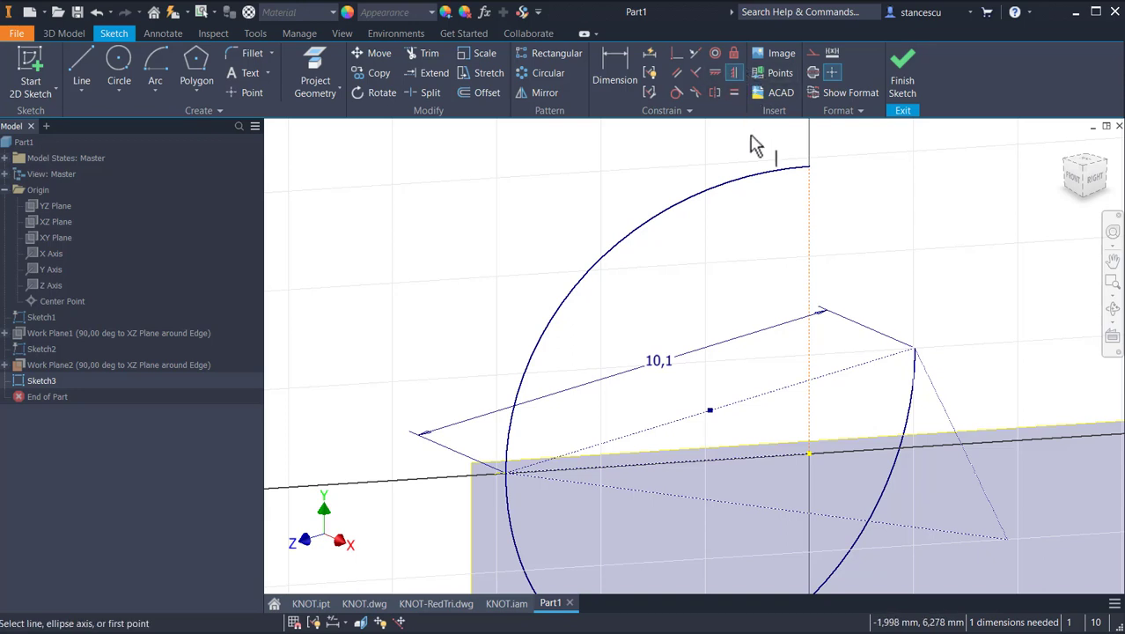
pyautogui.click(809, 167)
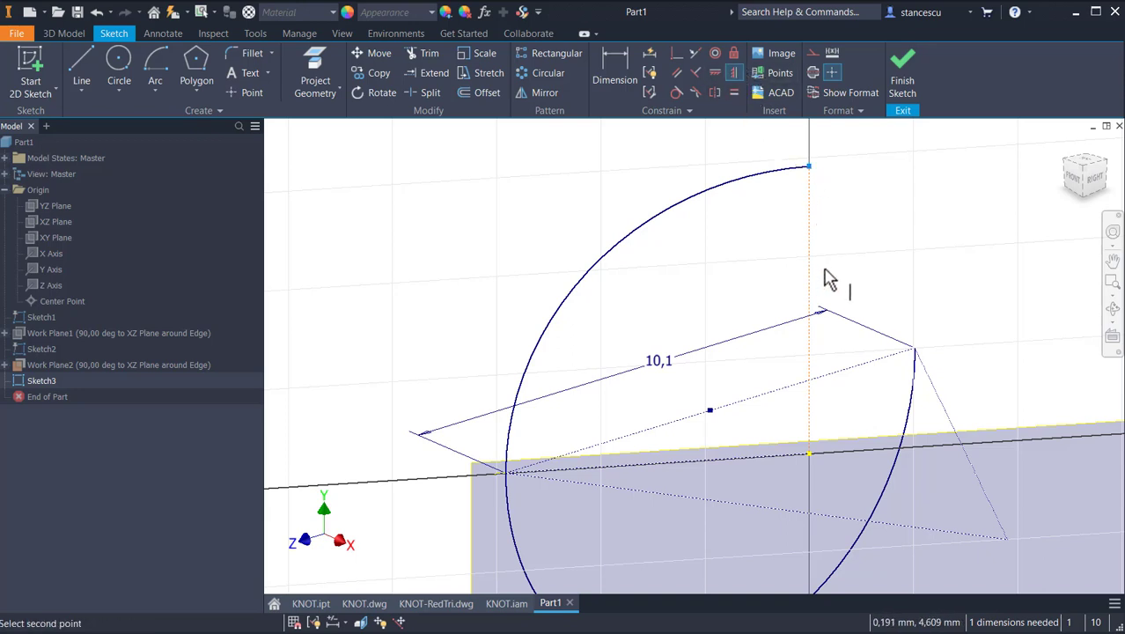
pyautogui.click(811, 455)
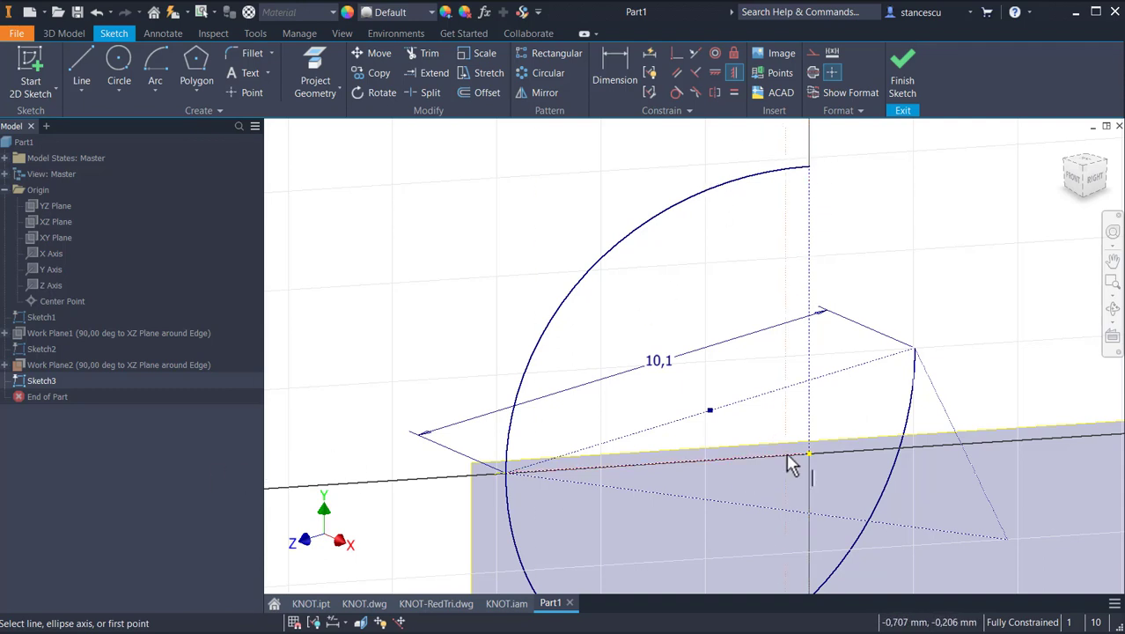
pyautogui.moveTo(746, 318)
pyautogui.mouseDown(button='middle')
pyautogui.moveTo(467, 409)
pyautogui.moveTo(477, 413)
pyautogui.mouseUp(button='middle')
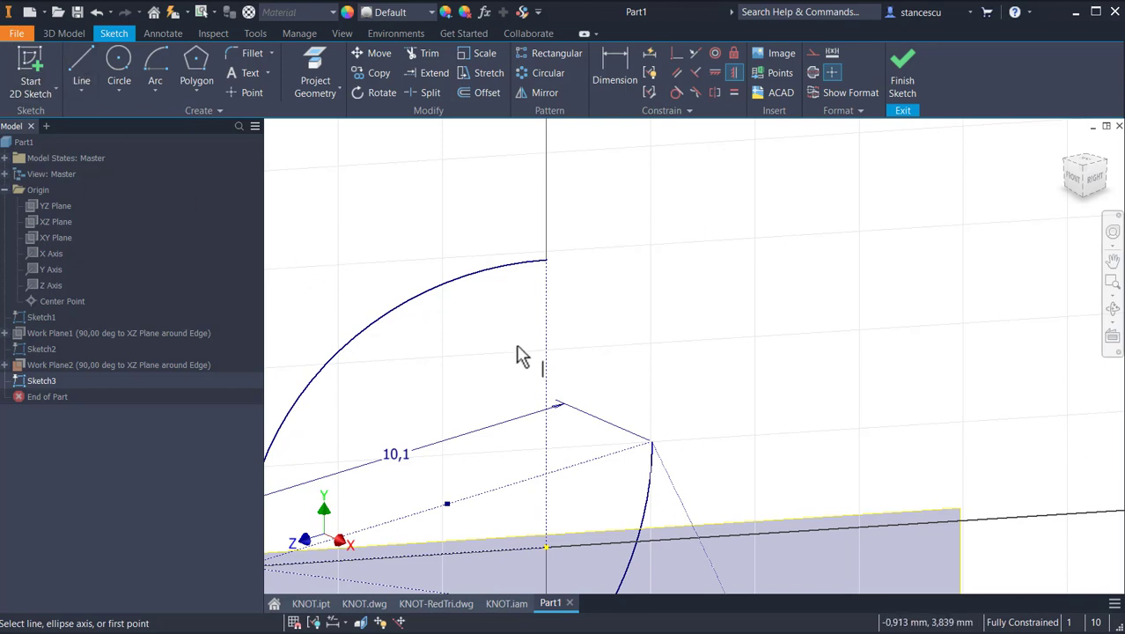
pyautogui.moveTo(525, 354)
pyautogui.mouseDown(button='middle')
pyautogui.moveTo(691, 289)
pyautogui.moveTo(605, 284)
pyautogui.moveTo(576, 319)
pyautogui.mouseUp(button='middle')
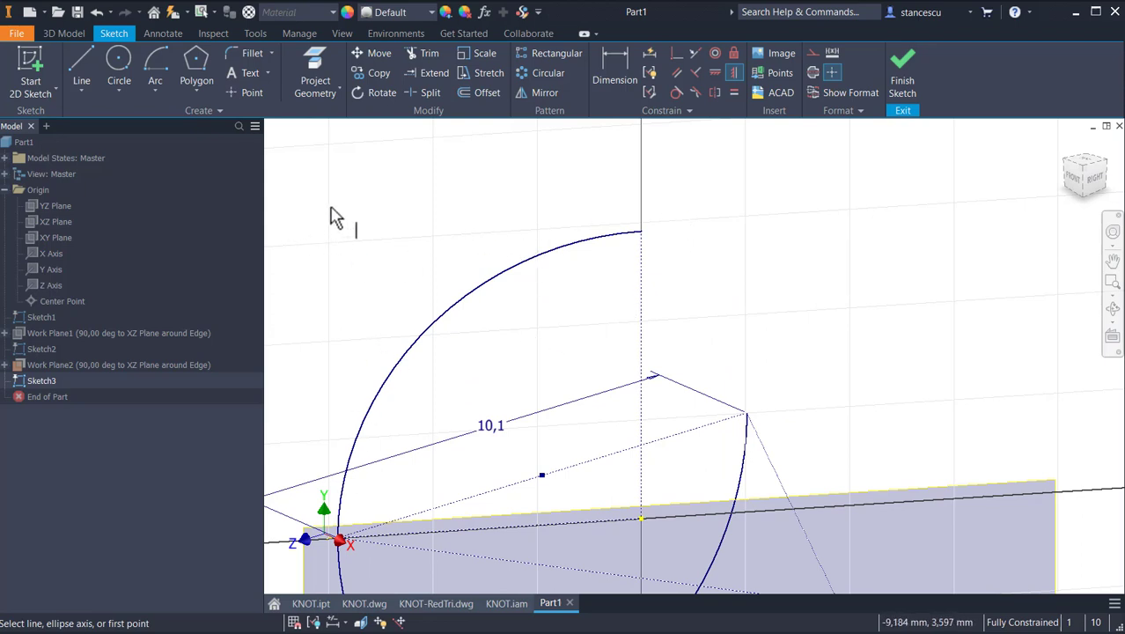
# Step: Draw a horizontal 10 mm line from the arc's top endpoint and zoom to show the whole sketch
pyautogui.click(69, 67)
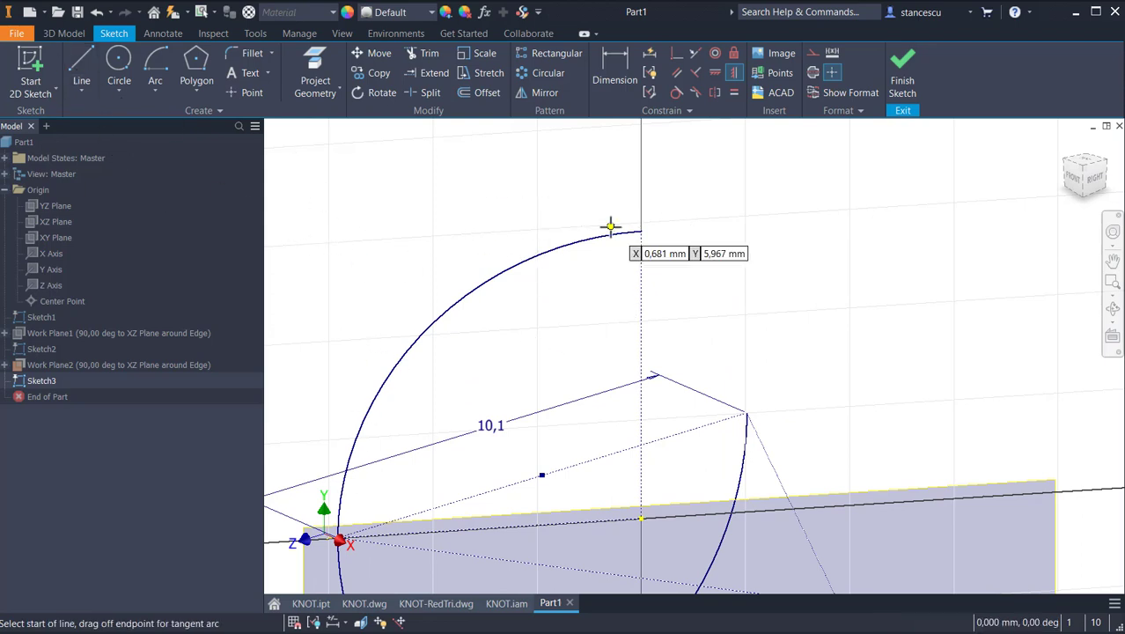
pyautogui.click(641, 230)
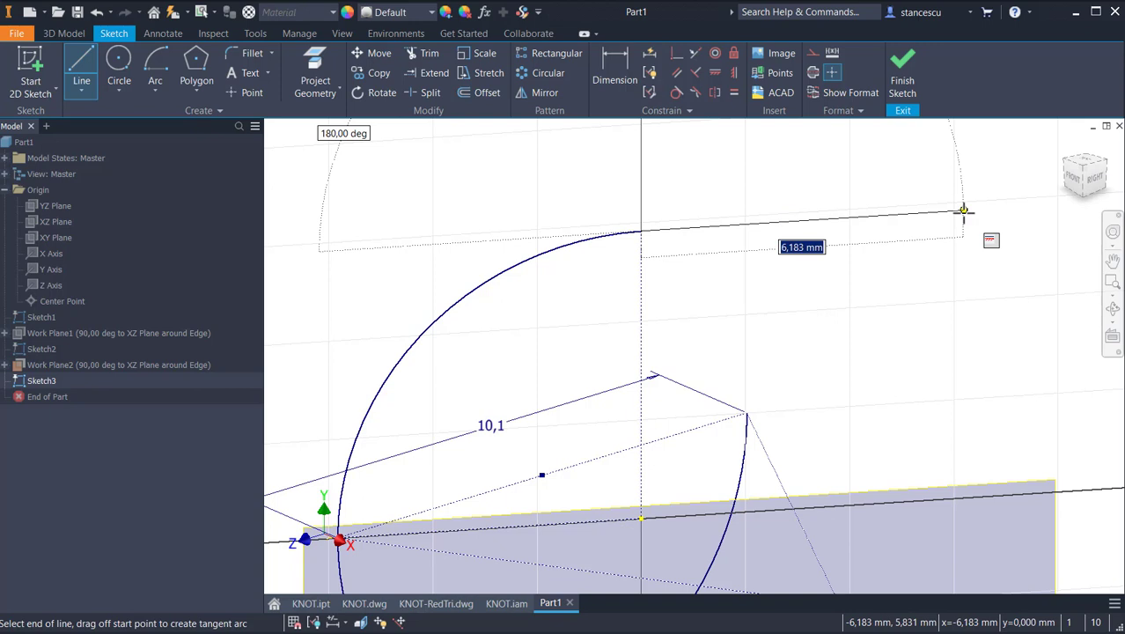
pyautogui.write('10')
pyautogui.press('Return')
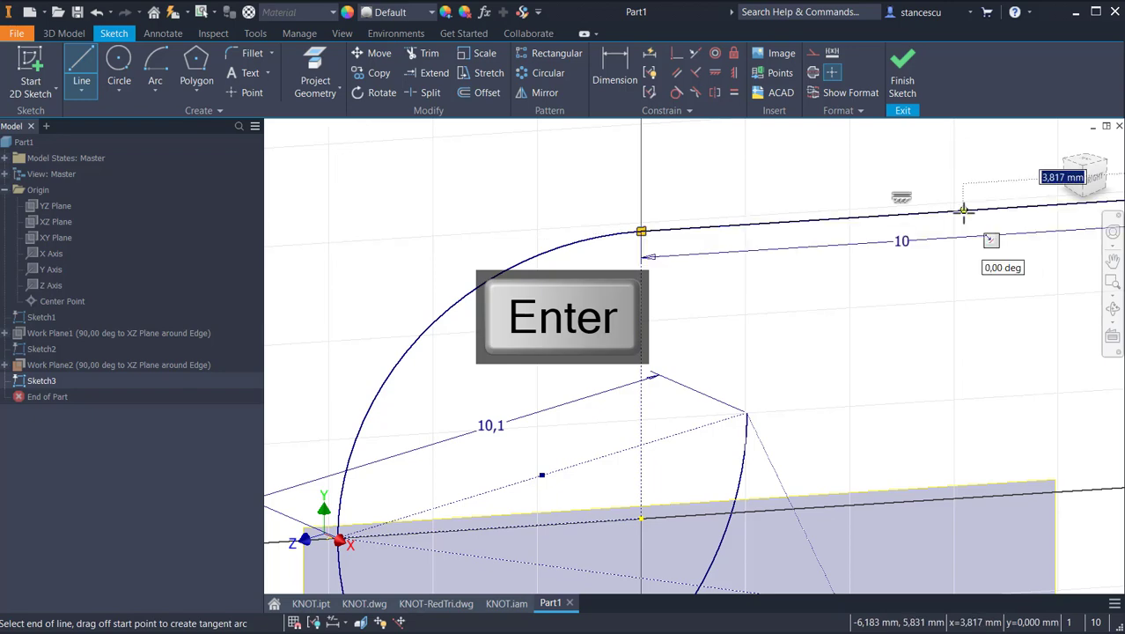
pyautogui.press('Home')
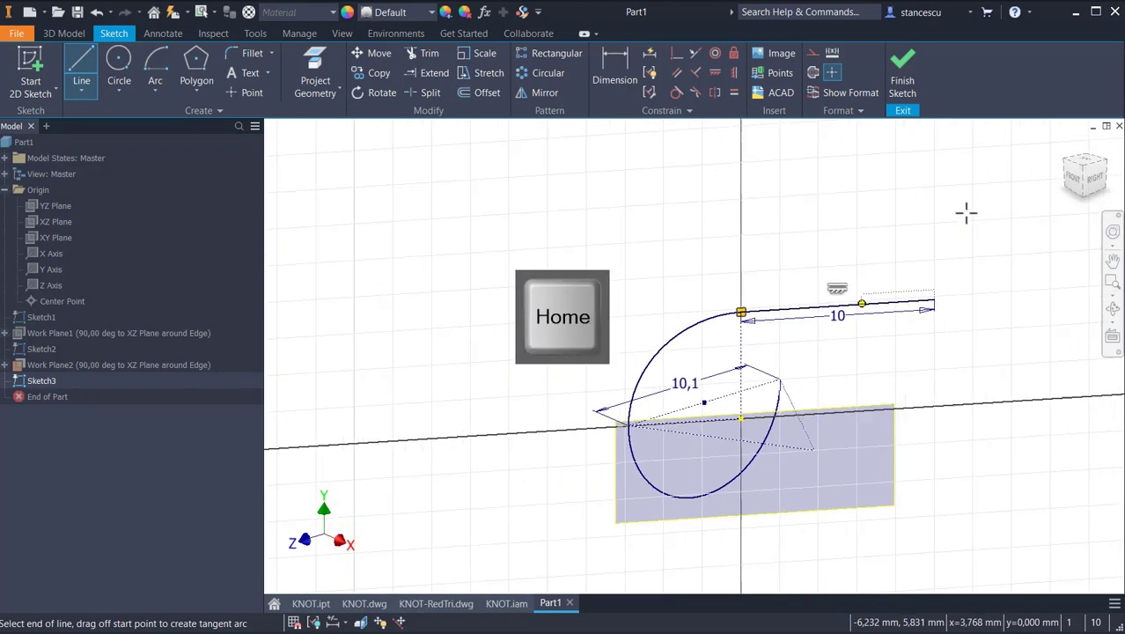
pyautogui.press('Escape')
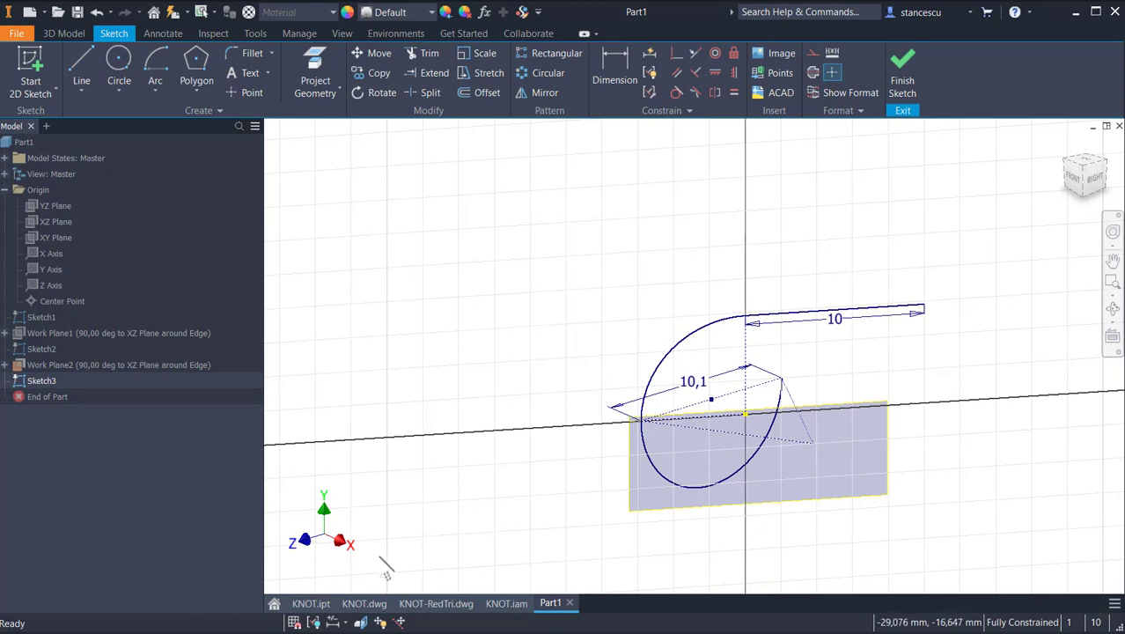
pyautogui.click(365, 606)
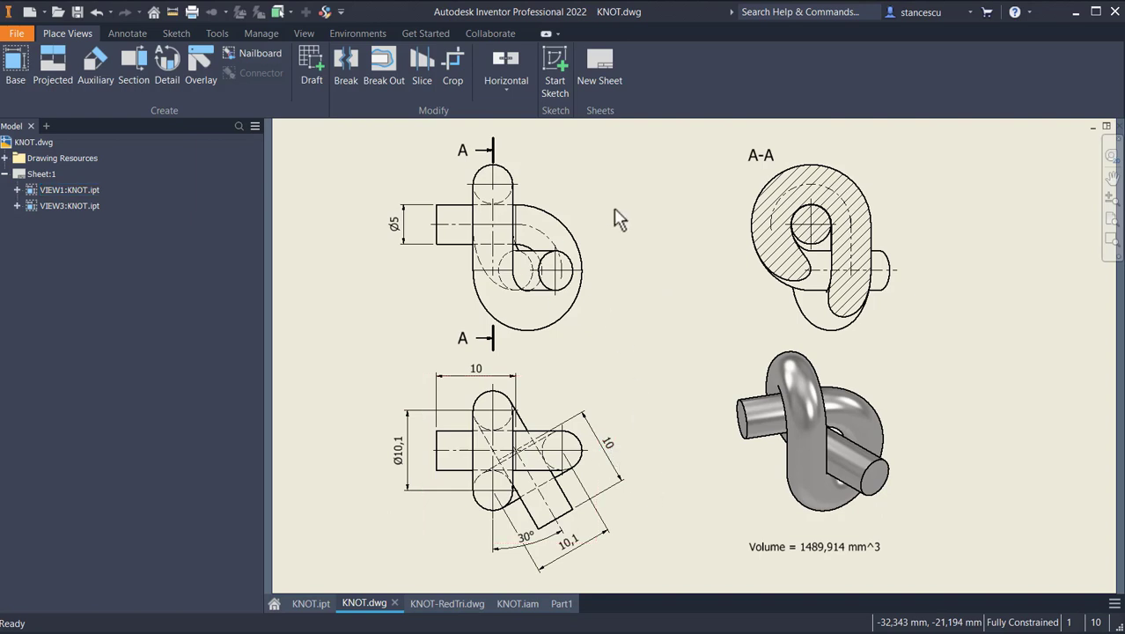
# Step: Finish the sketch and hide Work Plane2
pyautogui.click(562, 604)
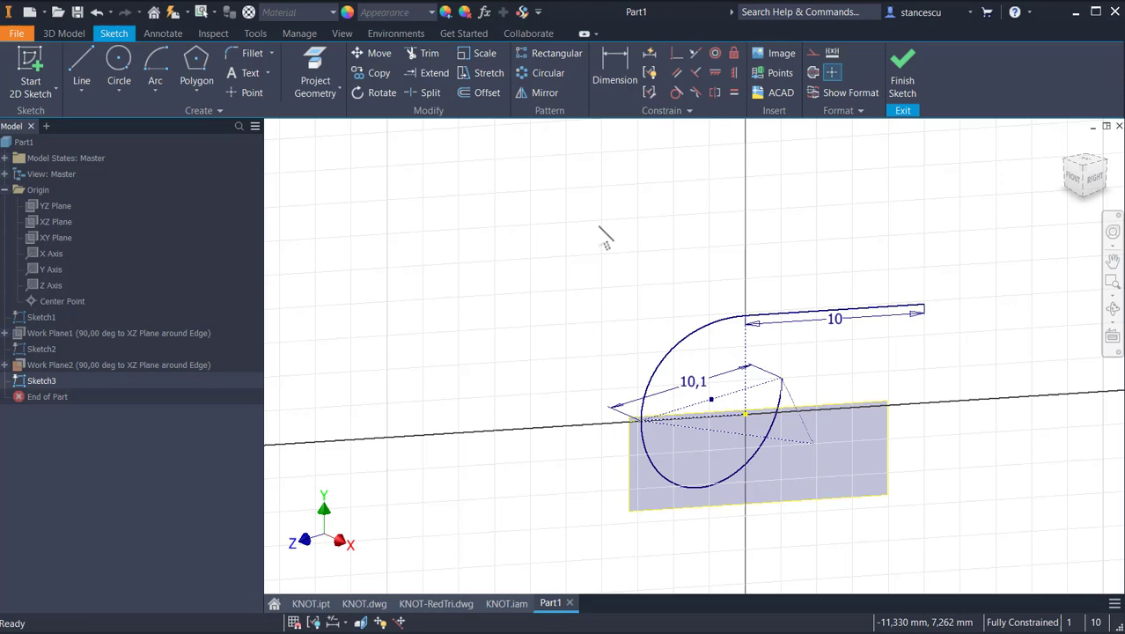
pyautogui.click(907, 60)
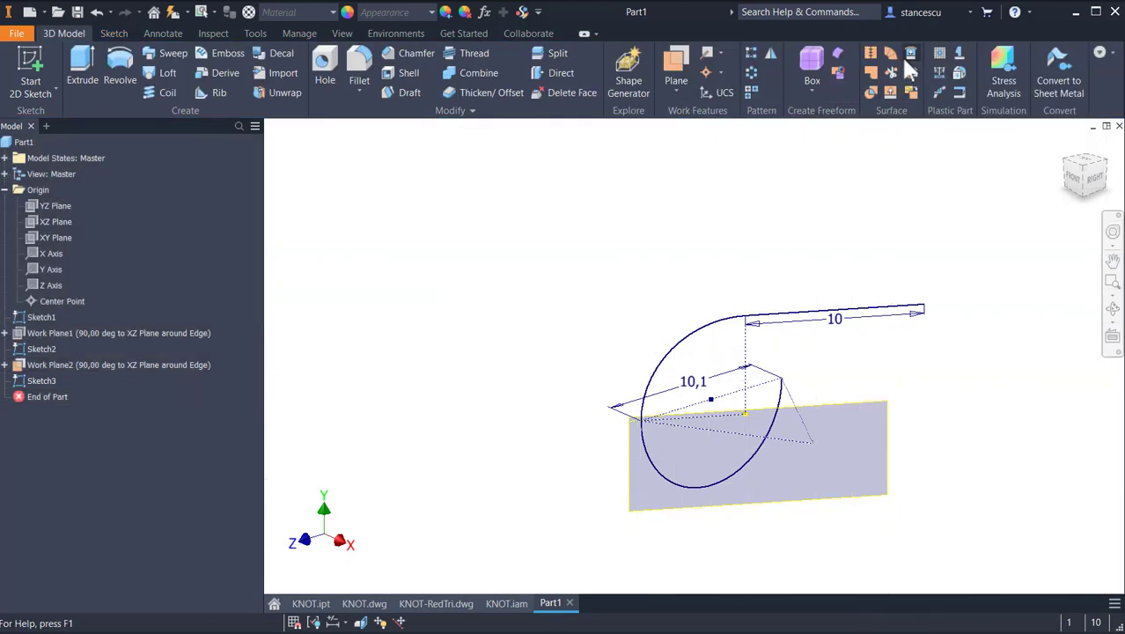
pyautogui.rightClick(878, 410)
pyautogui.click(903, 421)
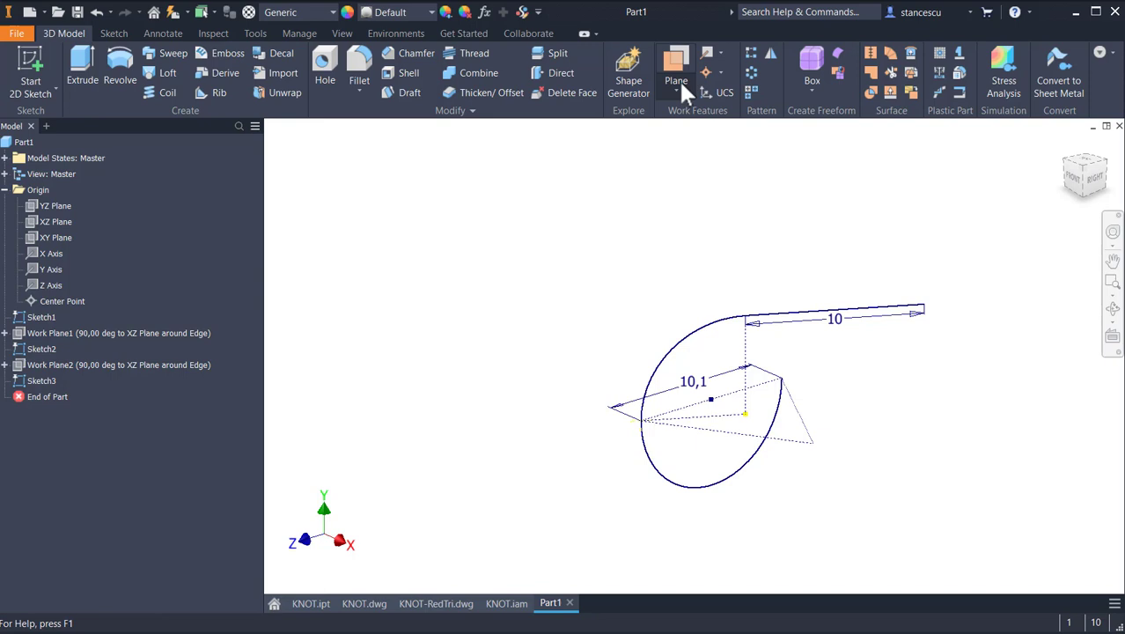
# Step: Create Work Plane3 at 90° to the XZ Plane, hinged on the dotted sketch line
pyautogui.click(681, 57)
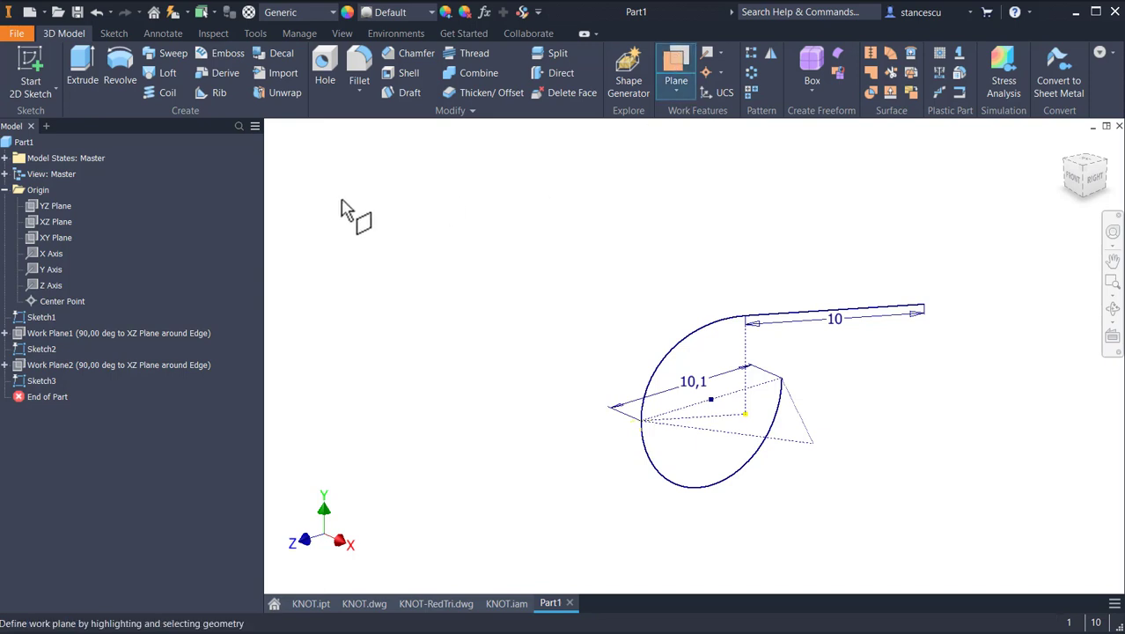
pyautogui.click(39, 221)
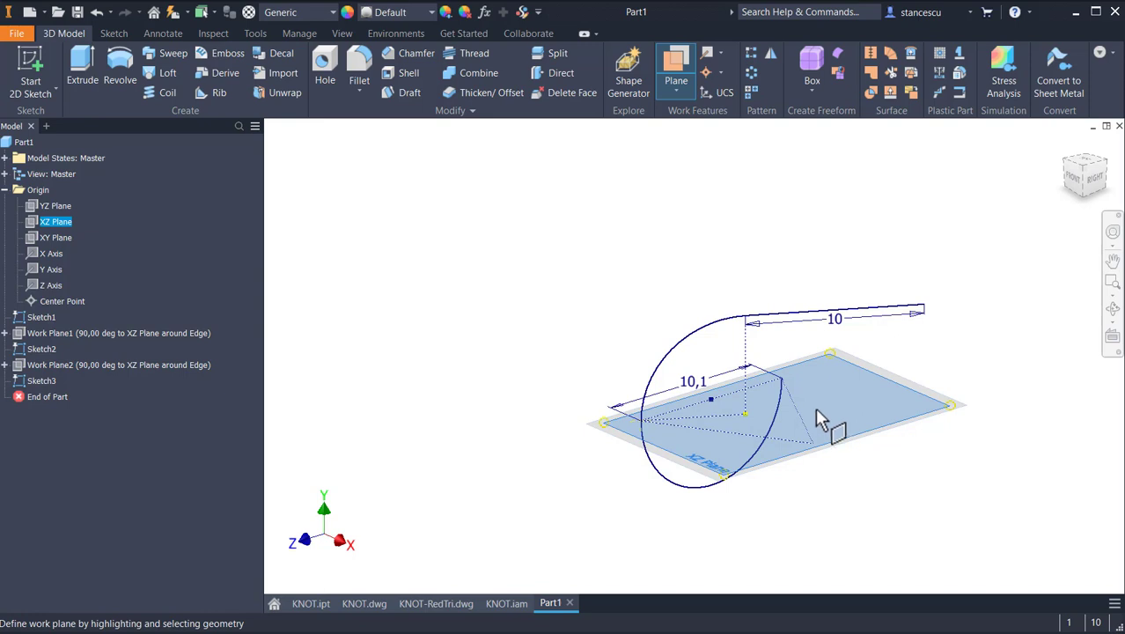
pyautogui.click(804, 429)
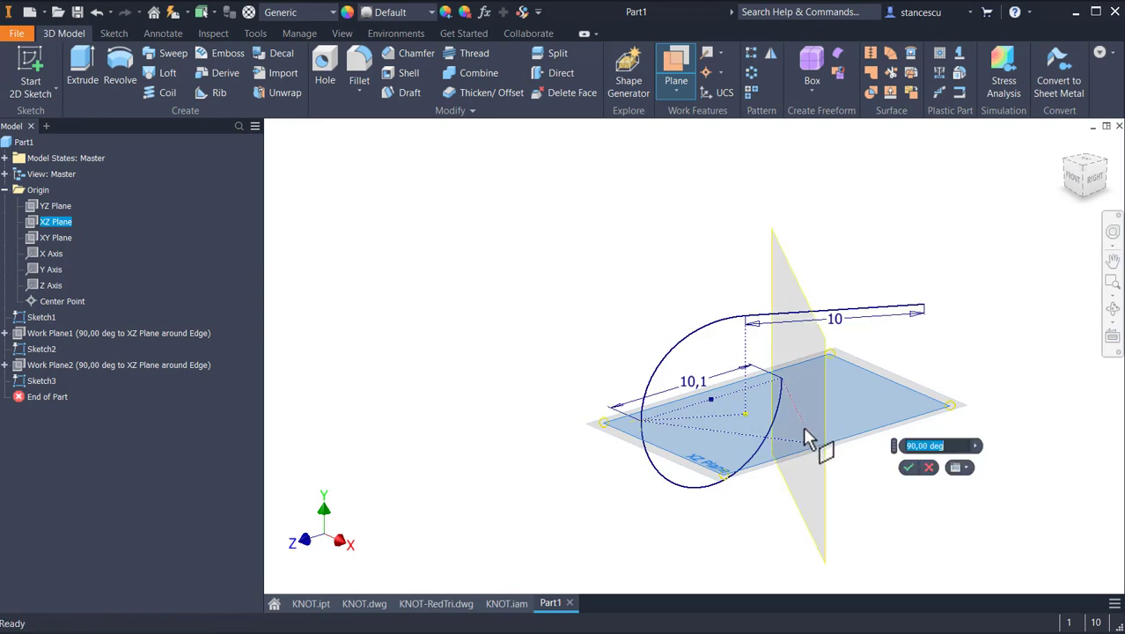
pyautogui.click(916, 472)
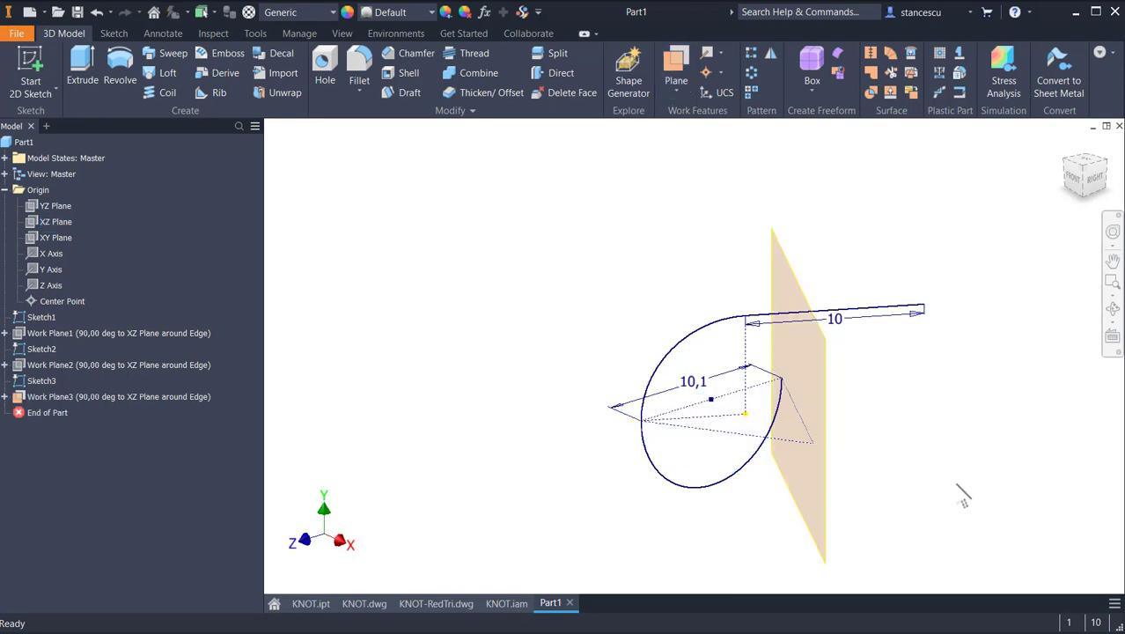
# Step: Start Sketch4 on Work Plane3 and project the circle-line intersection point into it
pyautogui.rightClick(784, 271)
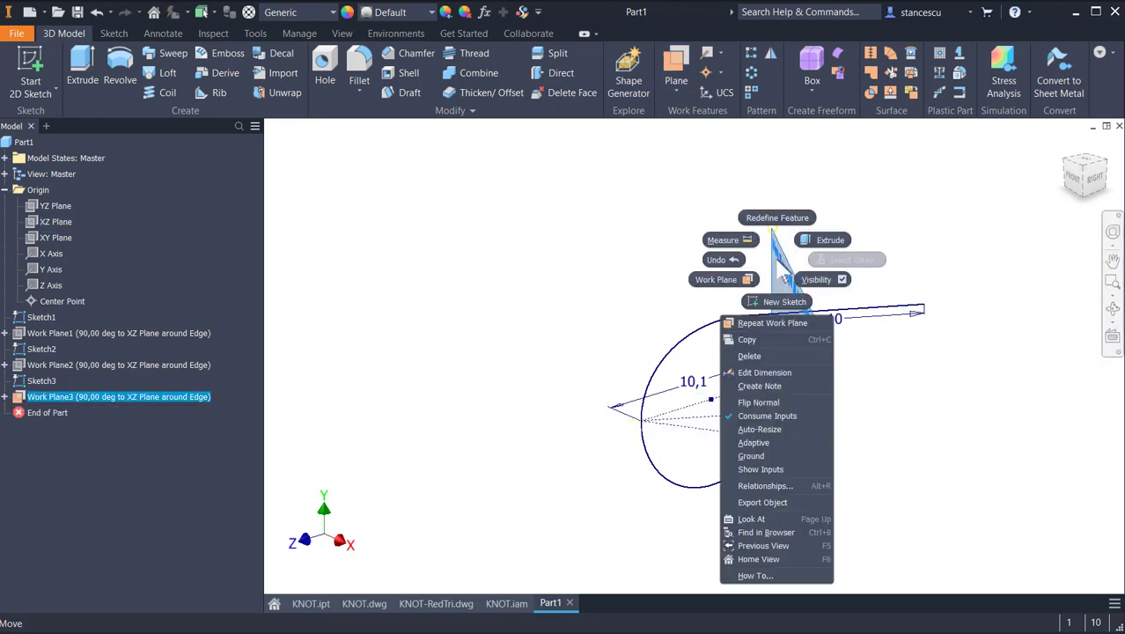
pyautogui.click(795, 310)
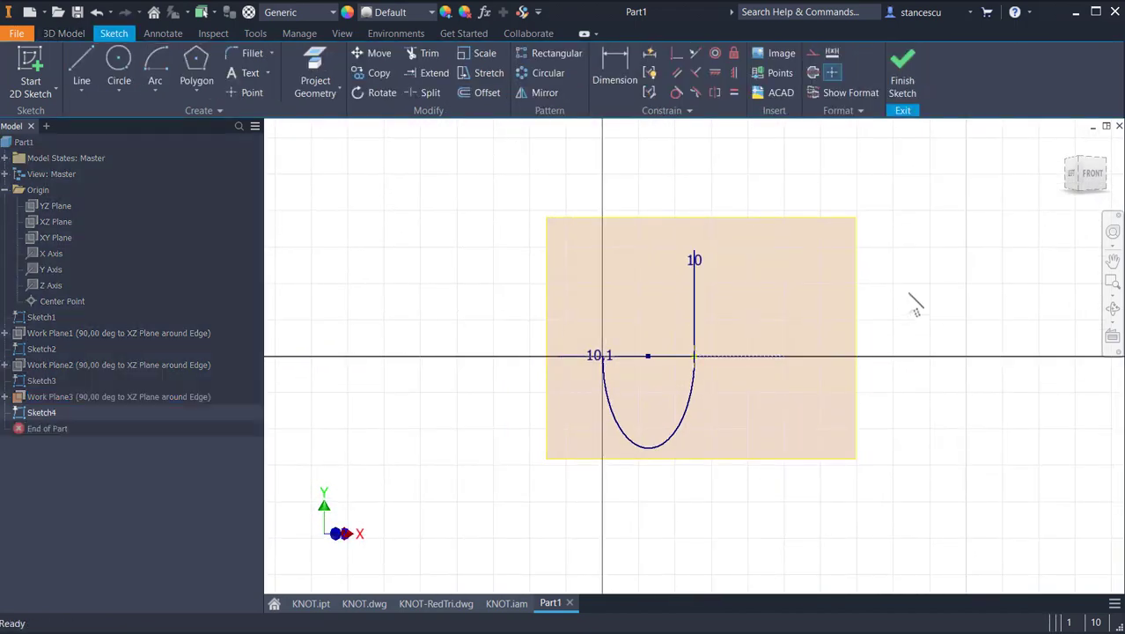
pyautogui.press('F5')
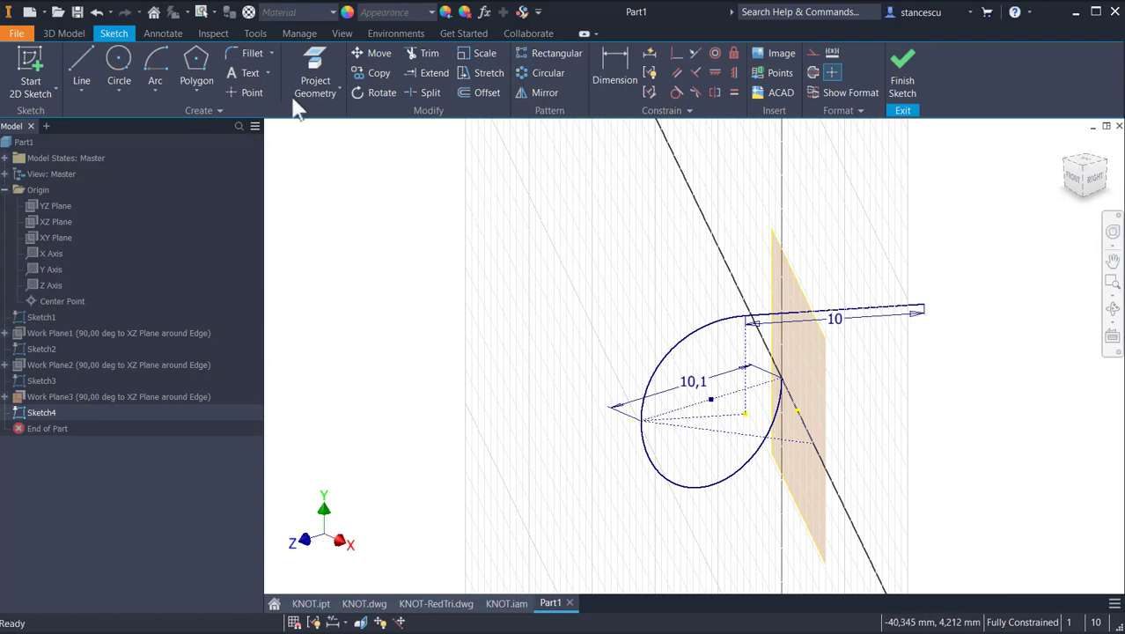
pyautogui.click(312, 67)
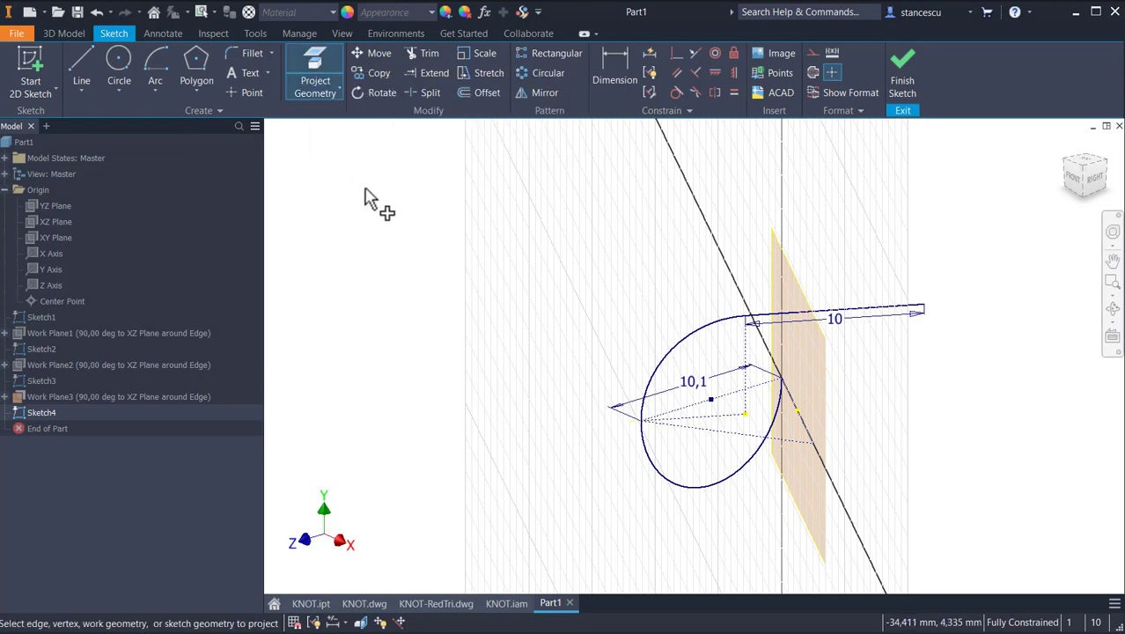
pyautogui.click(782, 381)
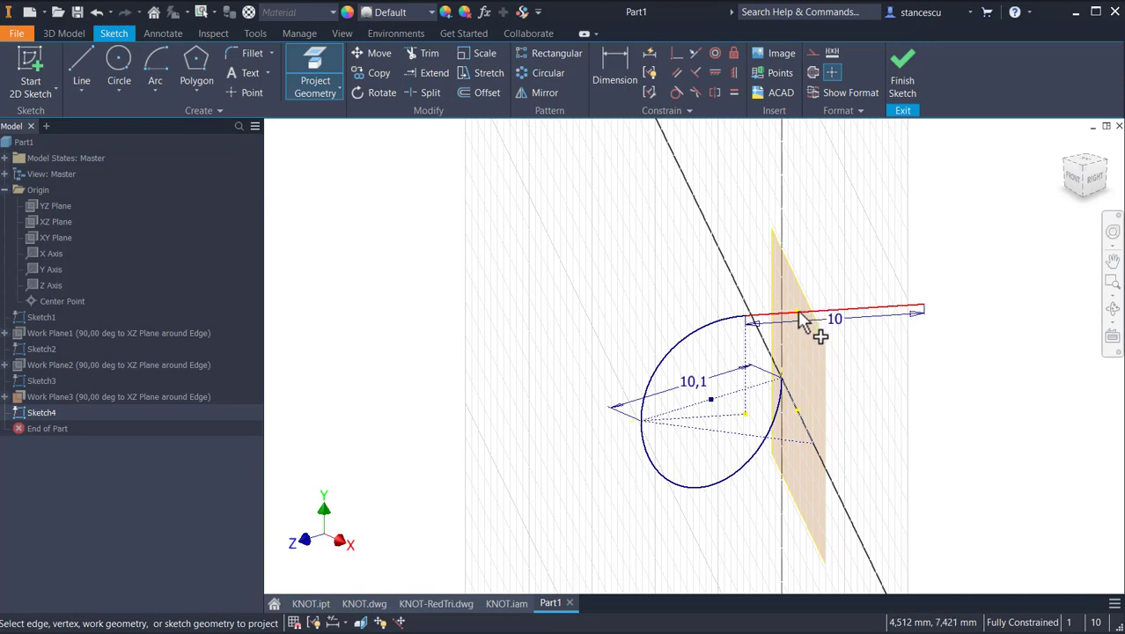
pyautogui.press('Escape')
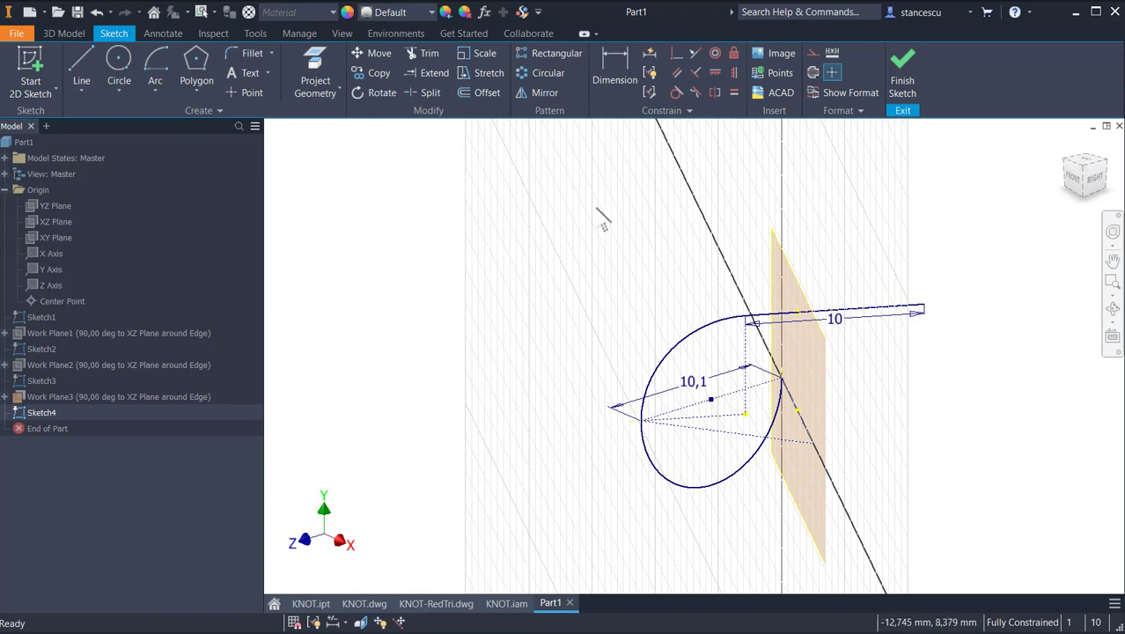
# Step: Draw a vertical line upward from the projected point
pyautogui.click(88, 58)
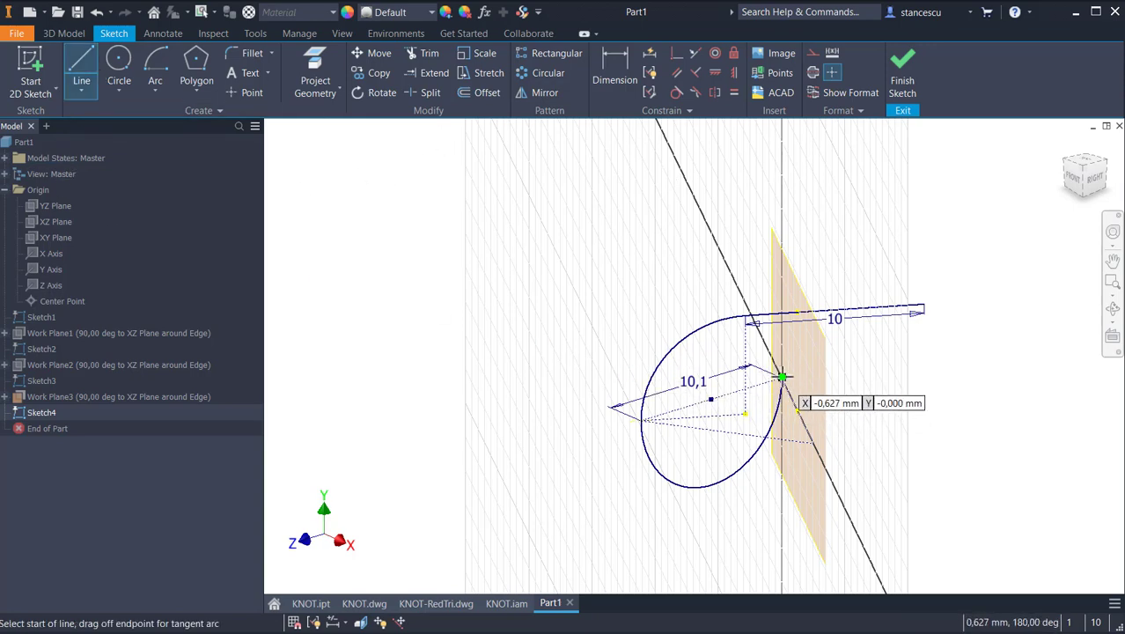
pyautogui.click(782, 376)
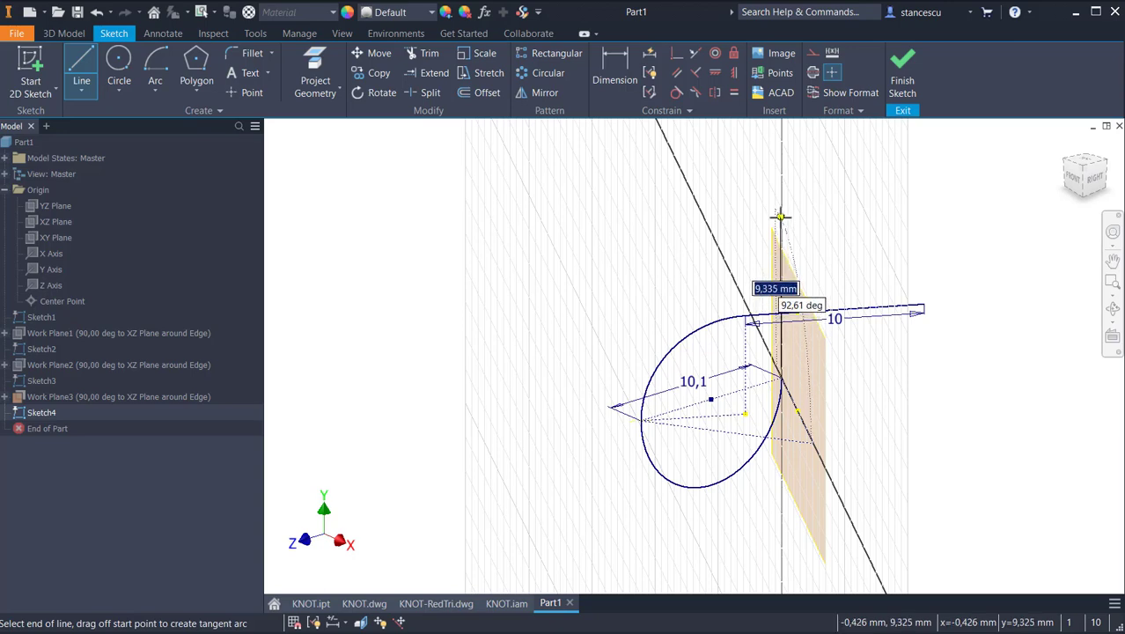
pyautogui.click(780, 216)
pyautogui.press('Escape')
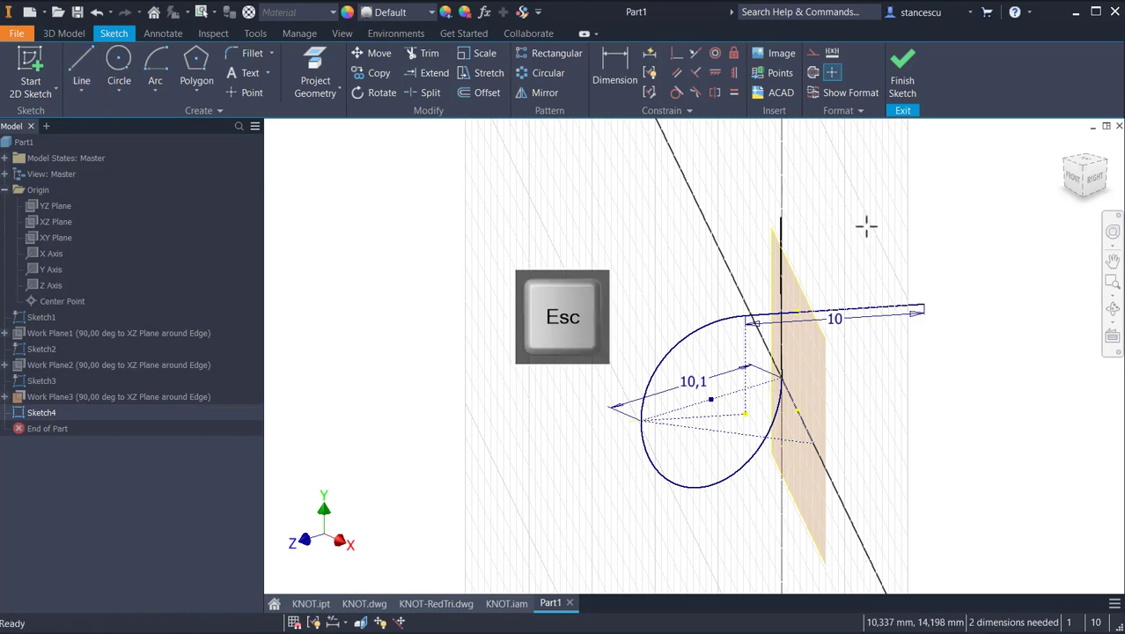
# Step: Constrain the line's top end horizontally level with the path point
pyautogui.click(715, 72)
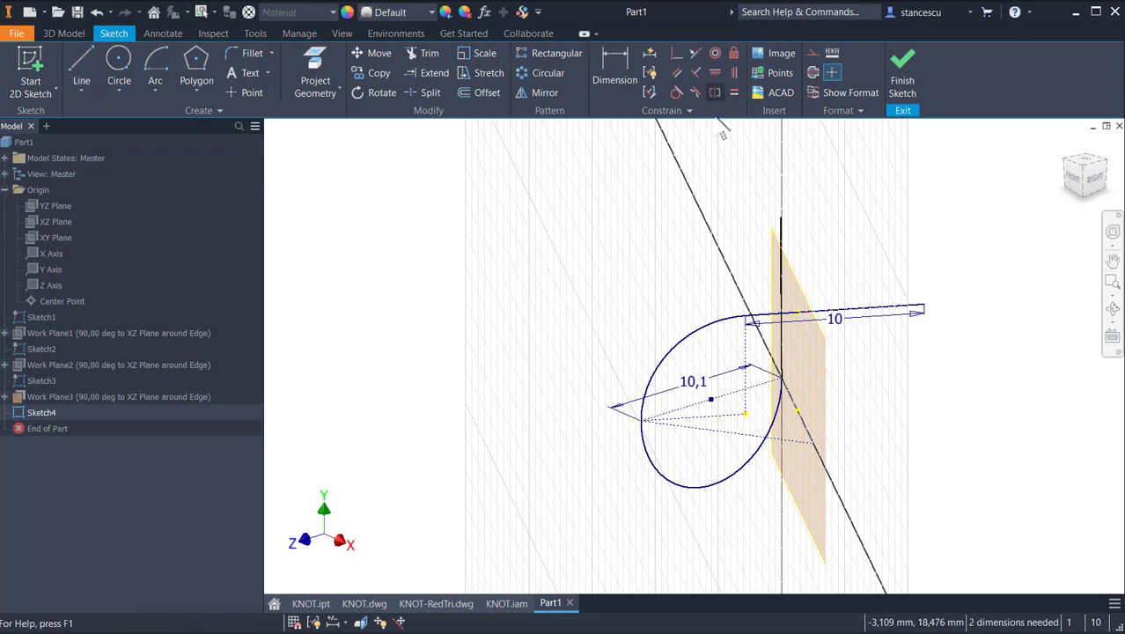
pyautogui.click(781, 218)
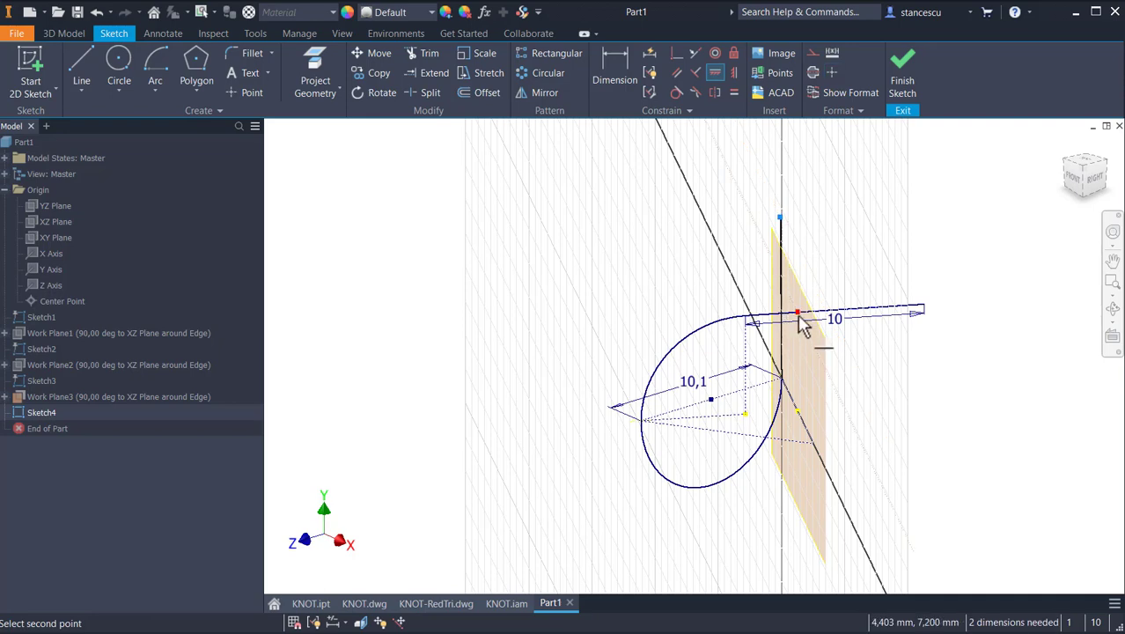
pyautogui.click(800, 317)
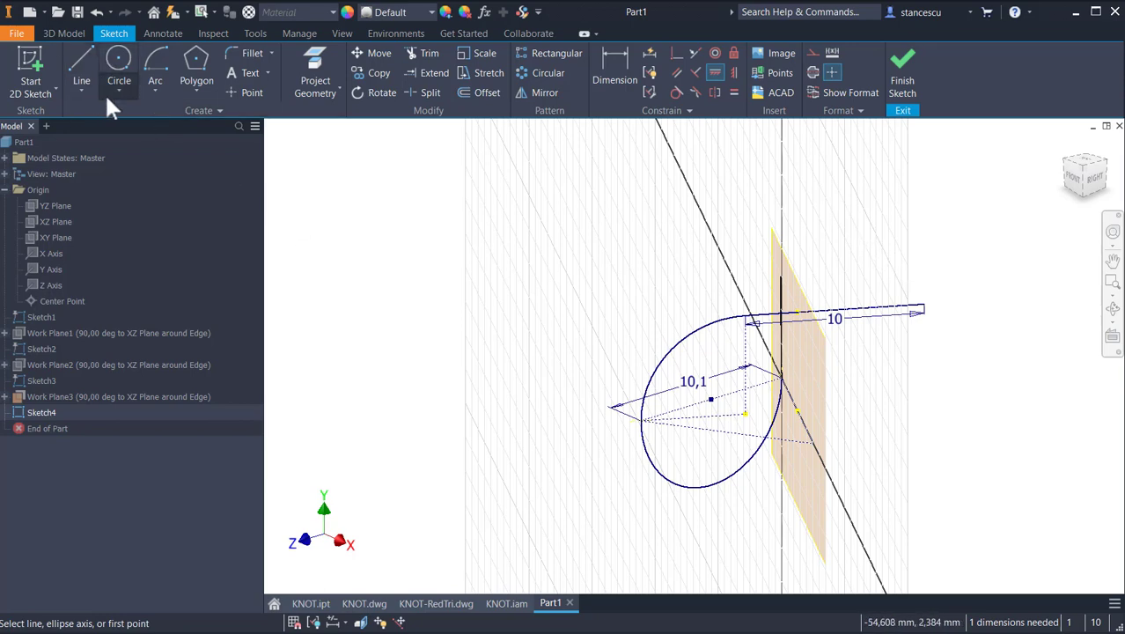
# Step: Cancel an unfinished centre-point arc and apply a Vertical constraint to the Sketch4 line
pyautogui.click(154, 71)
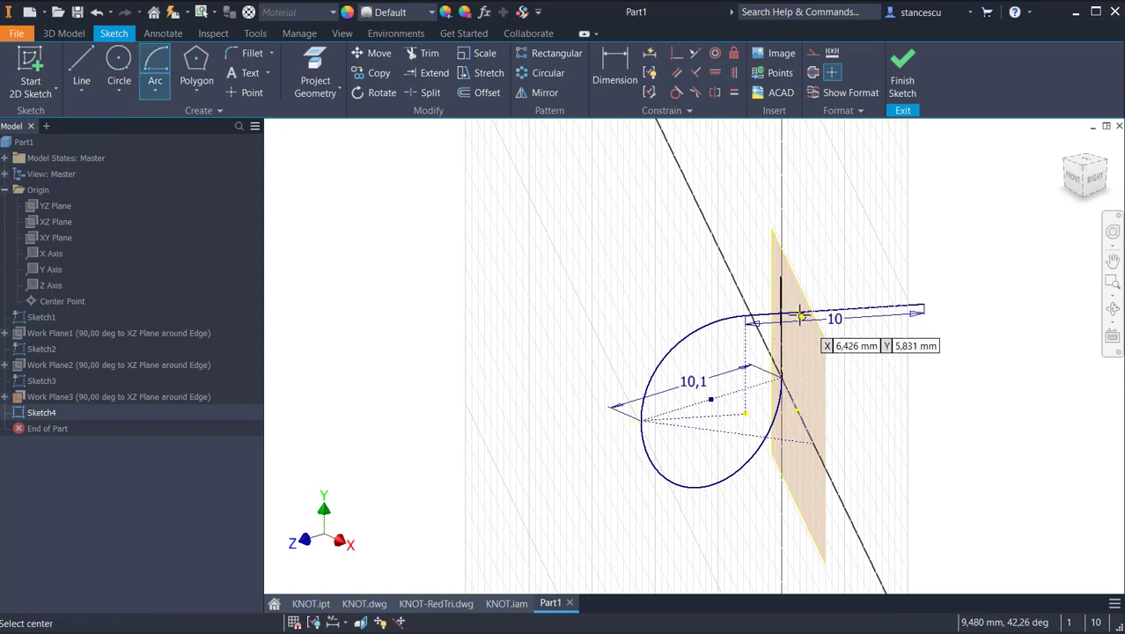
pyautogui.scroll(3, 800, 317)
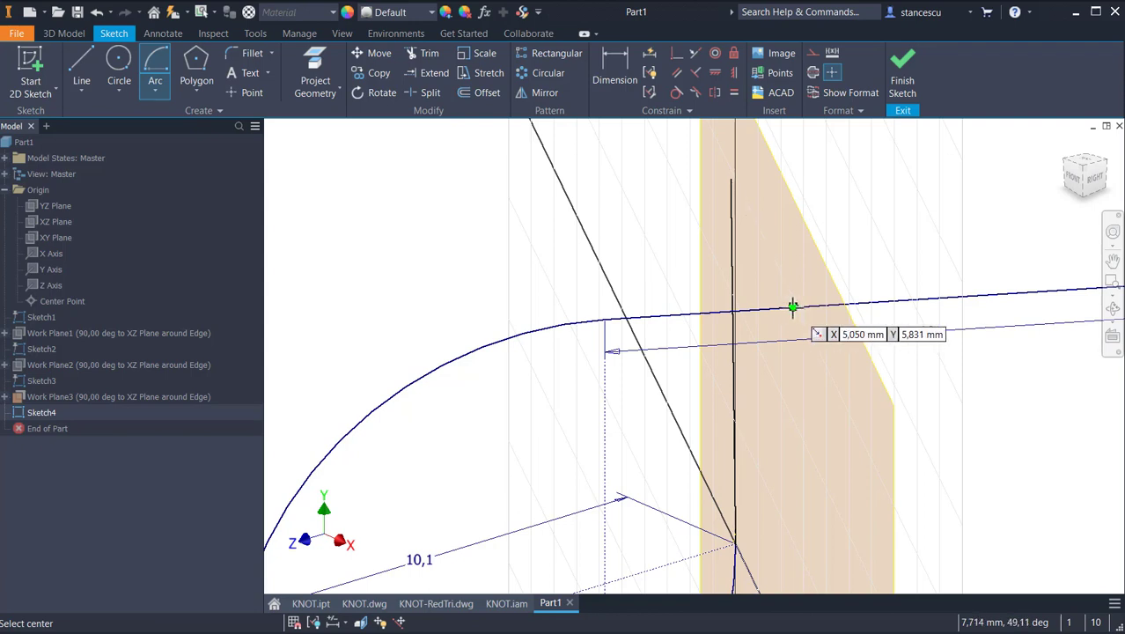
pyautogui.click(793, 306)
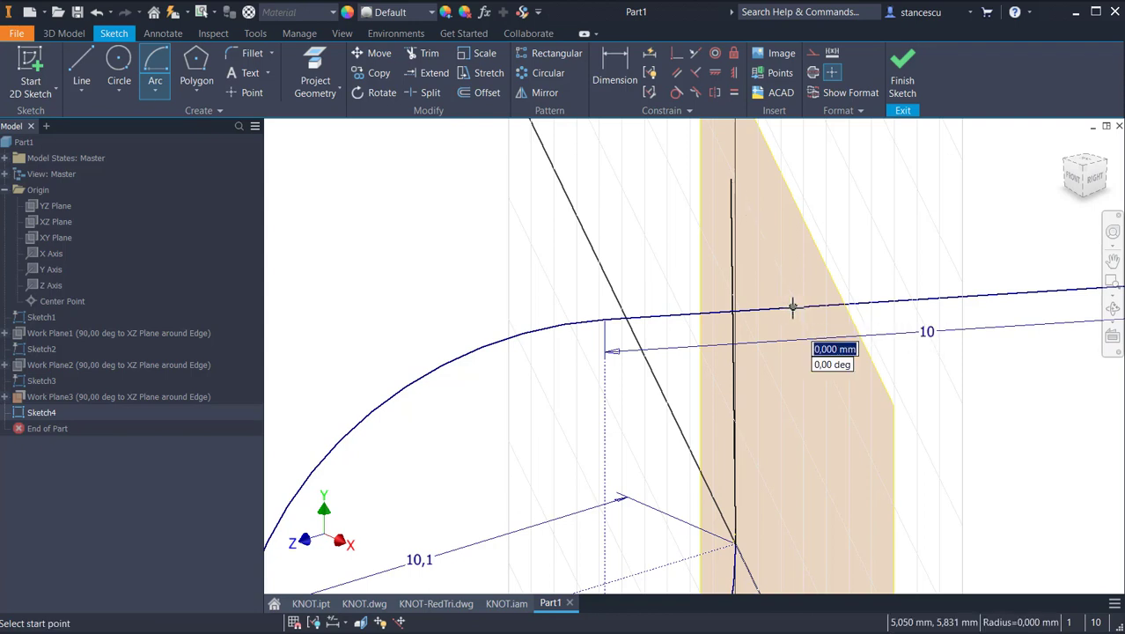
pyautogui.click(735, 167)
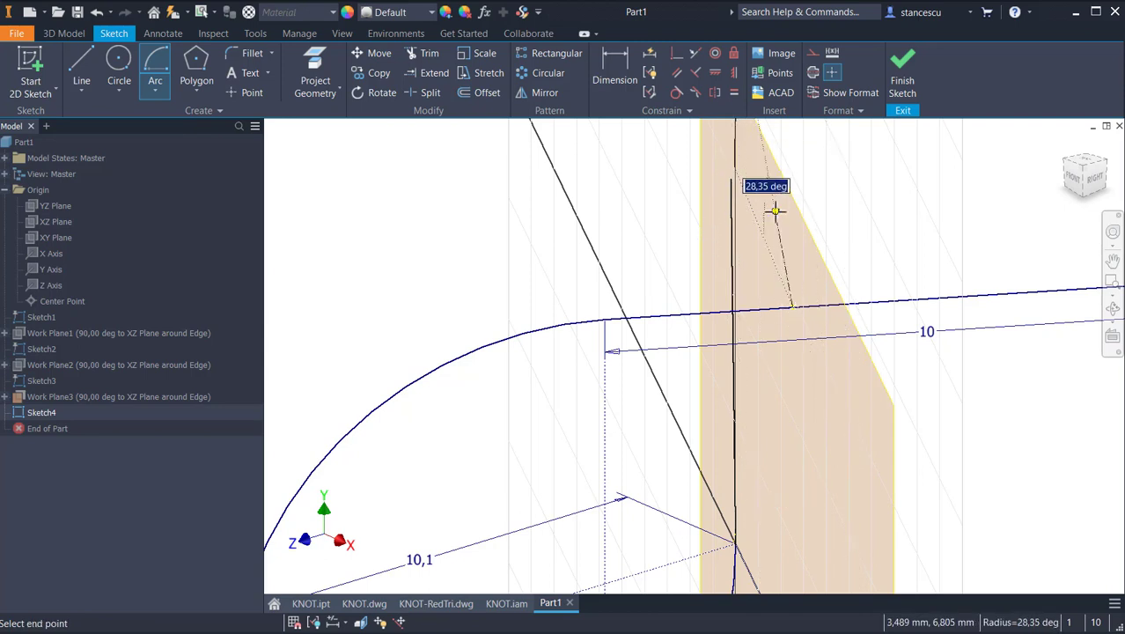
pyautogui.press('Escape')
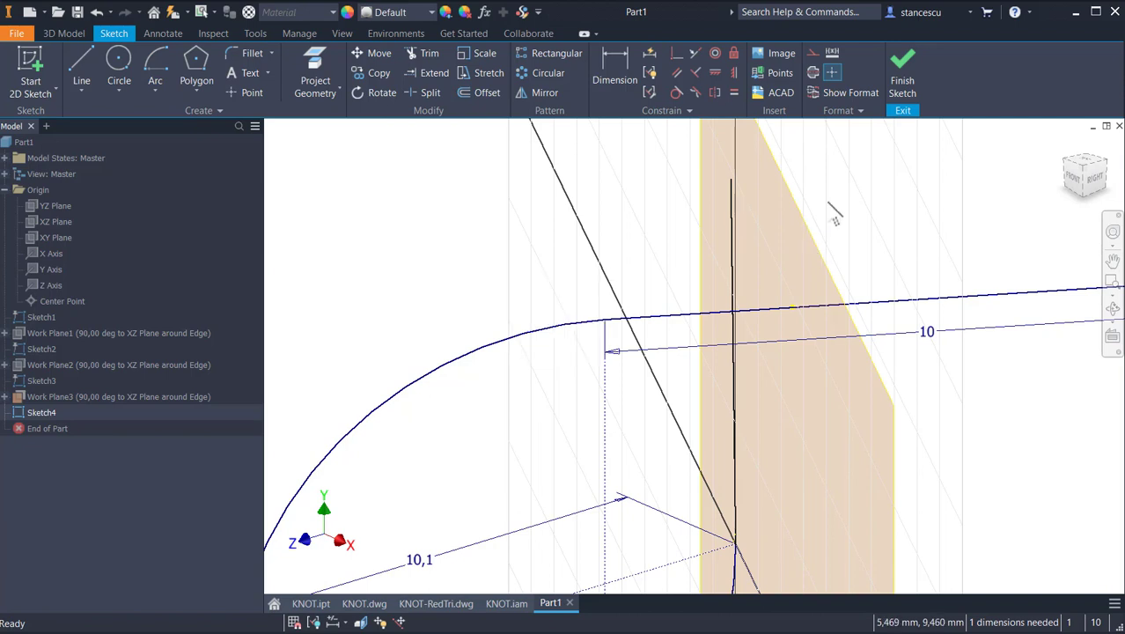
pyautogui.click(730, 291)
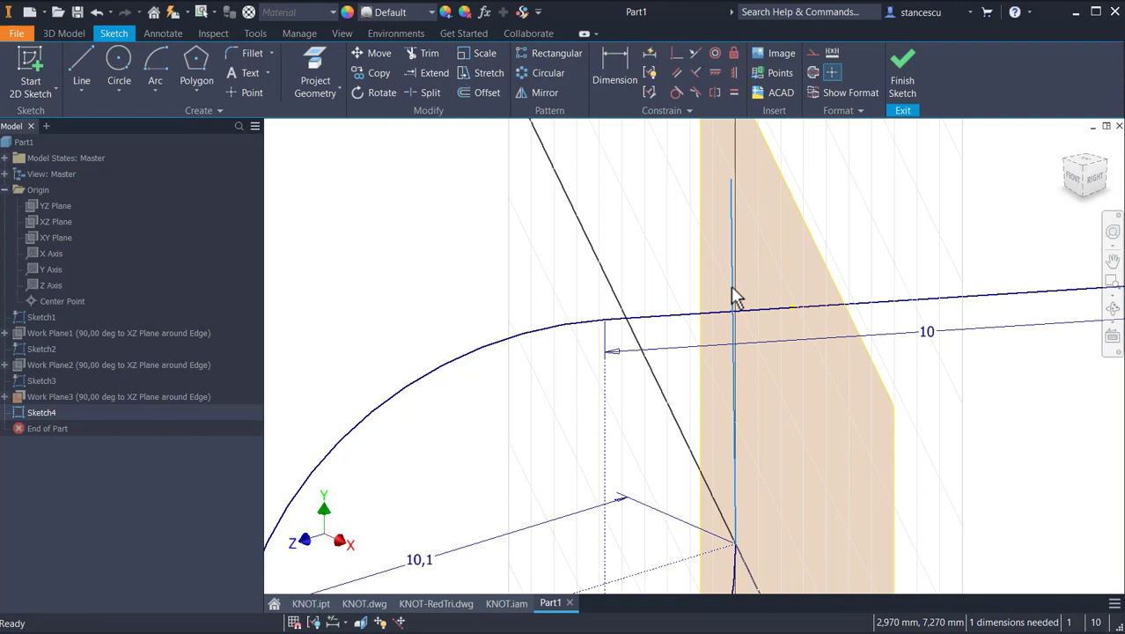
pyautogui.click(728, 78)
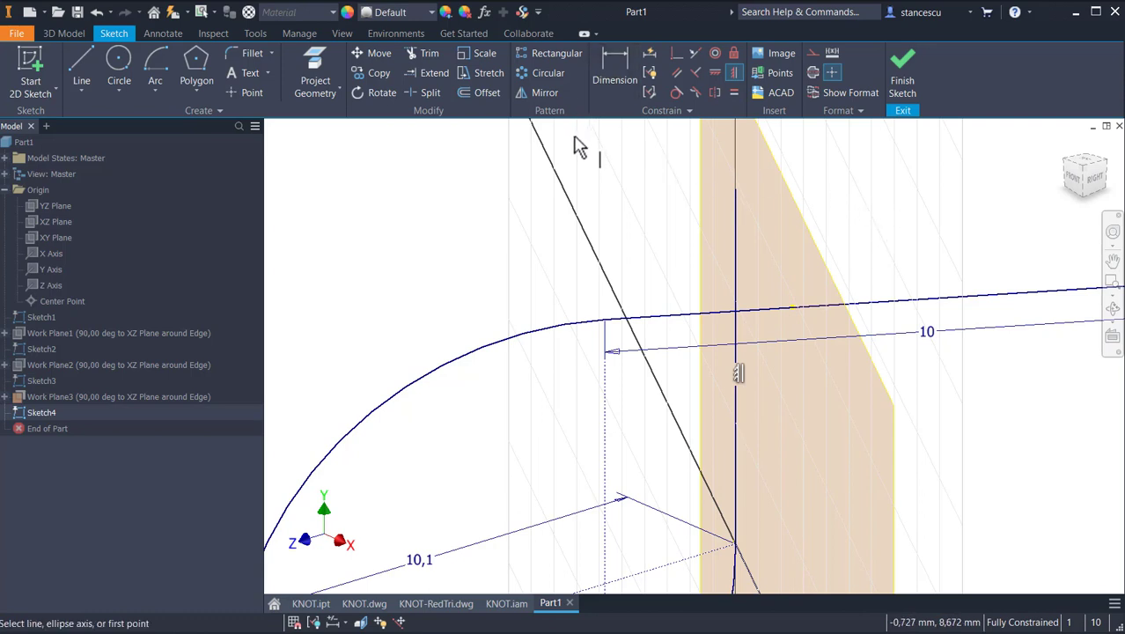
# Step: Draw a centre-point arc centred on the path line, starting on the vertical line
pyautogui.click(163, 69)
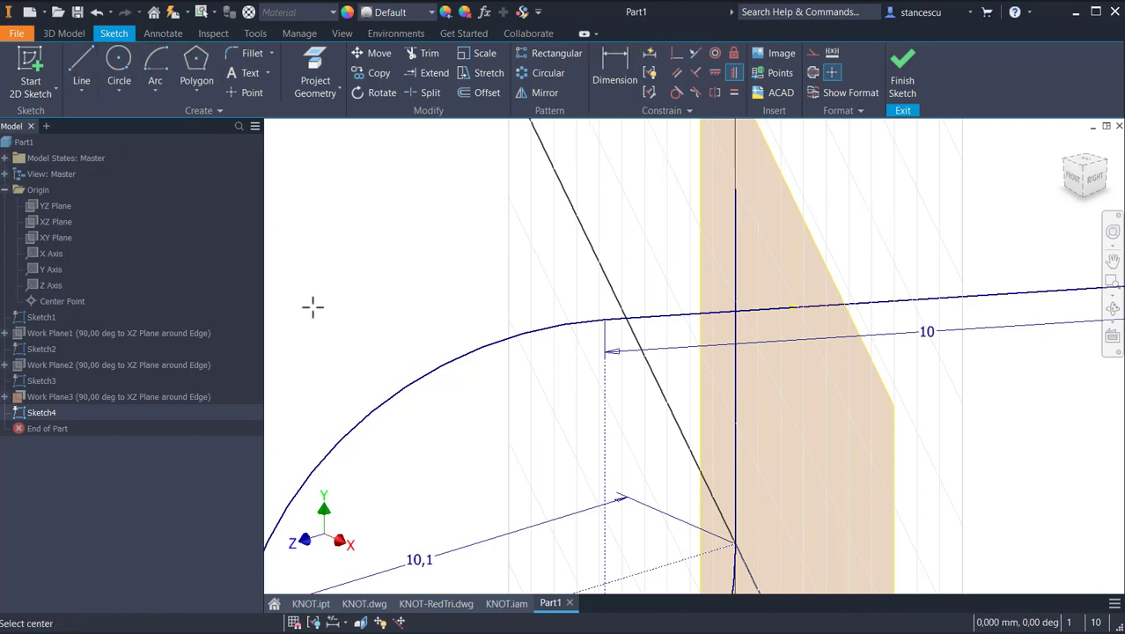
pyautogui.click(792, 305)
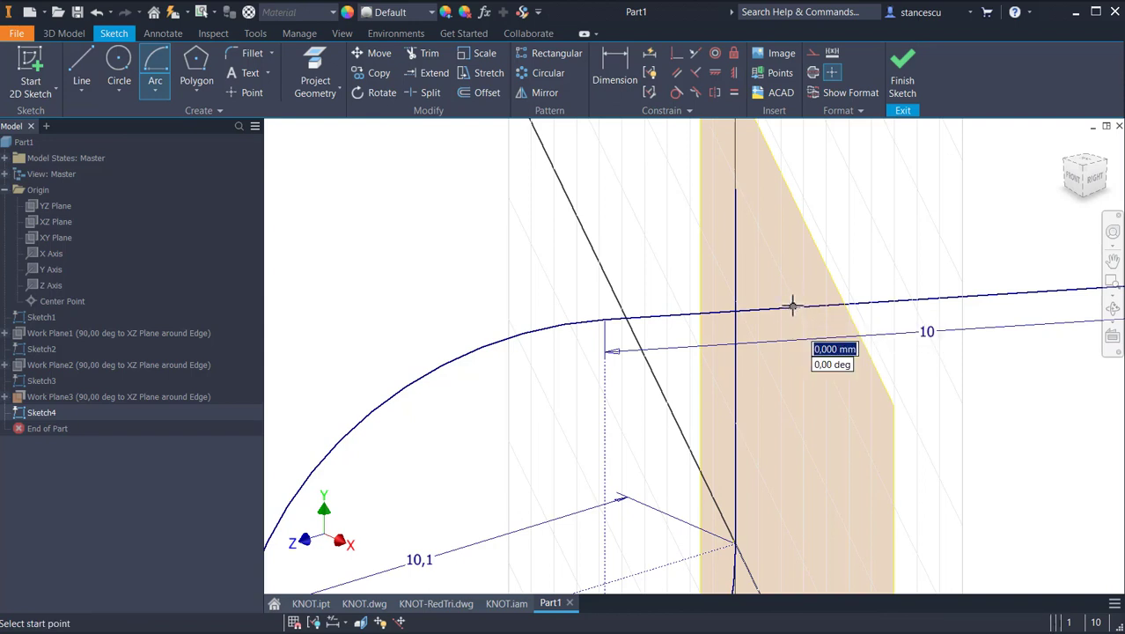
pyautogui.click(735, 188)
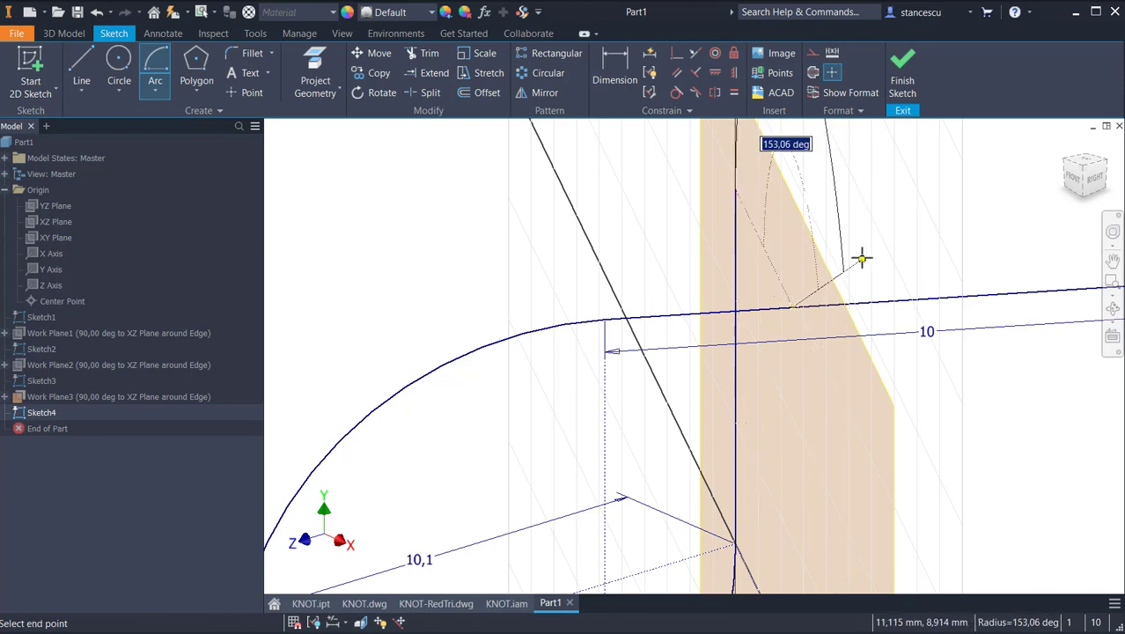
pyautogui.moveTo(861, 257)
pyautogui.mouseDown(button='middle')
pyautogui.moveTo(823, 407)
pyautogui.moveTo(829, 397)
pyautogui.mouseUp(button='middle')
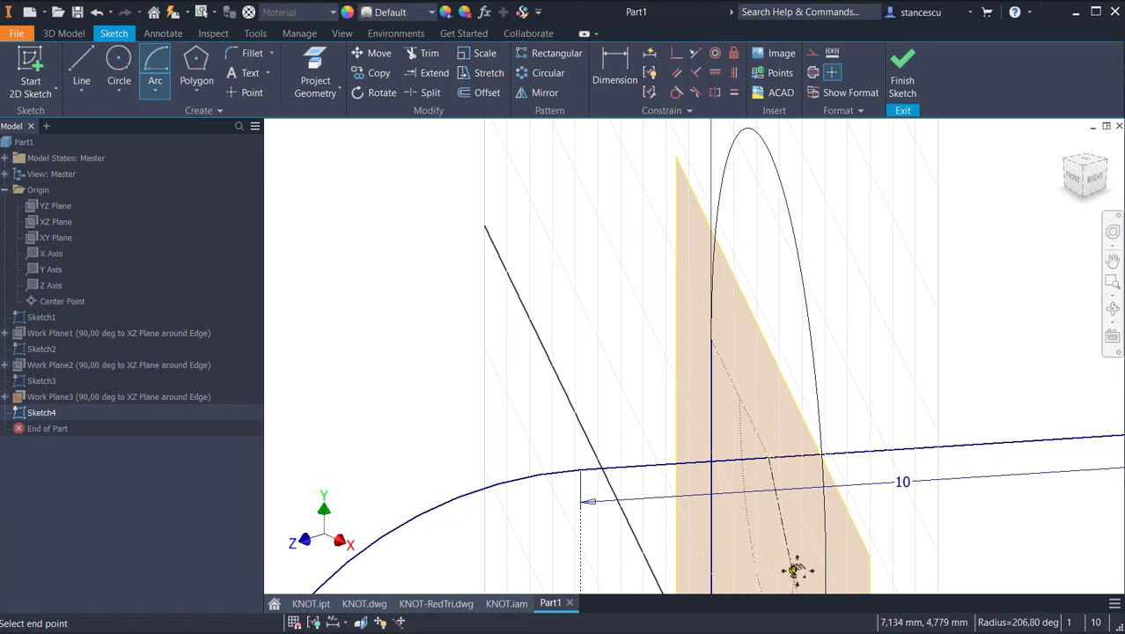
pyautogui.moveTo(799, 568); pyautogui.dragTo(795, 402, button='middle')
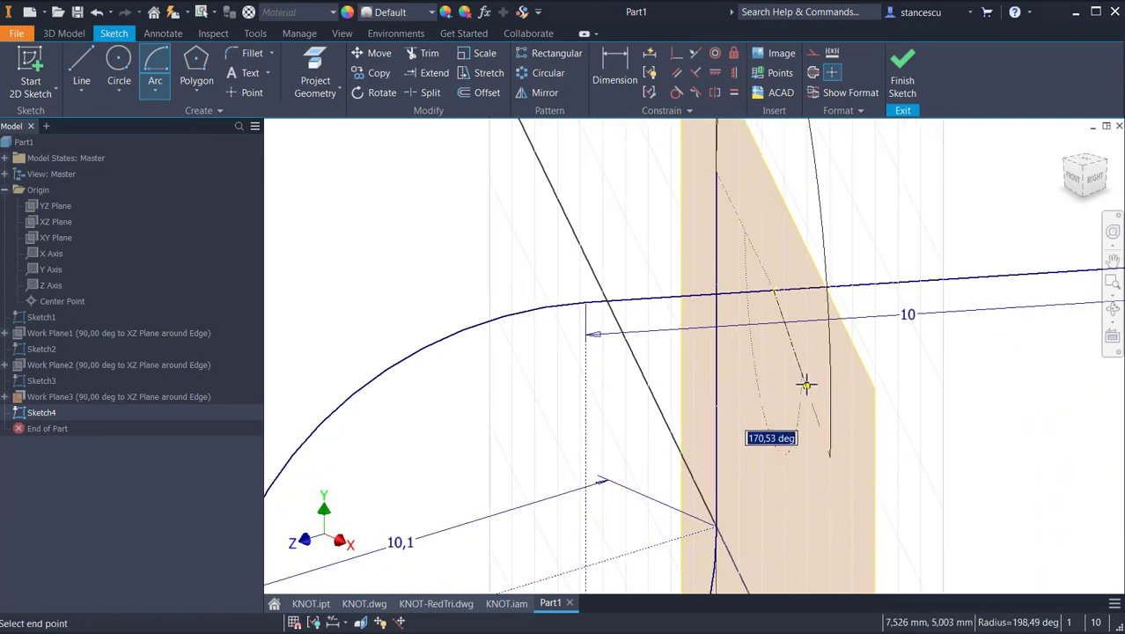
pyautogui.click(806, 384)
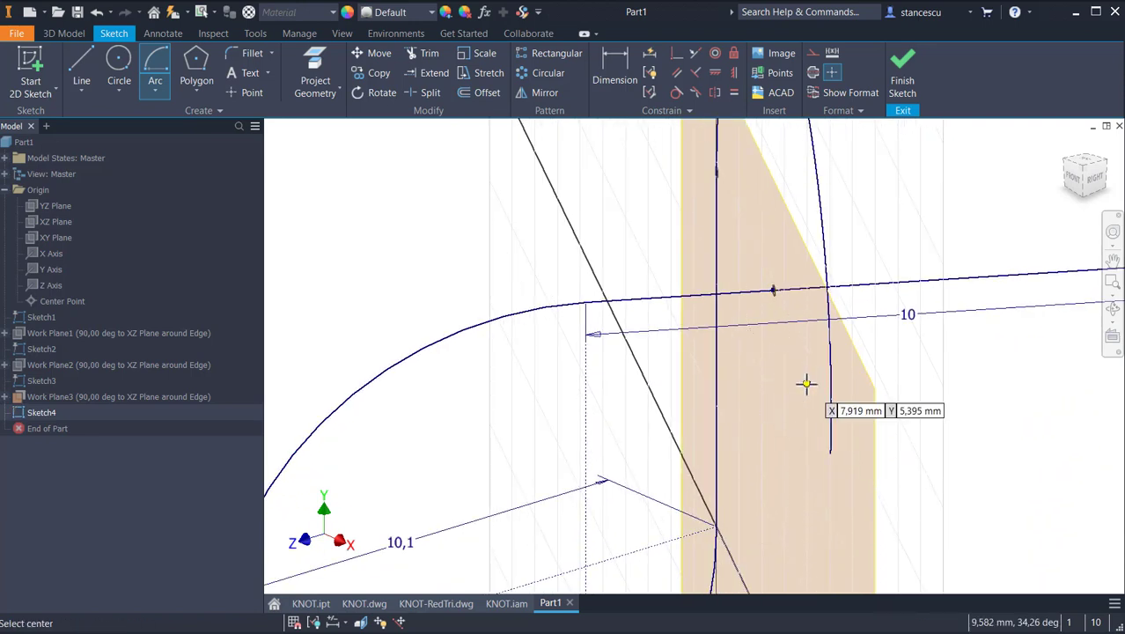
# Step: Constrain the arc's loose end horizontally level with the path point
pyautogui.click(712, 74)
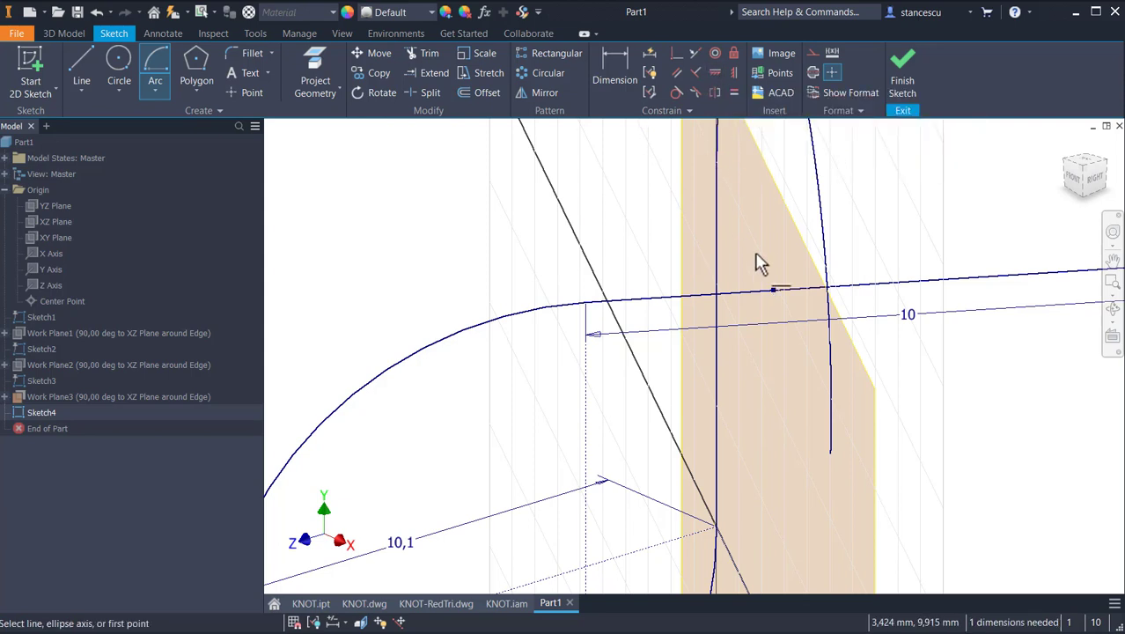
pyautogui.click(830, 452)
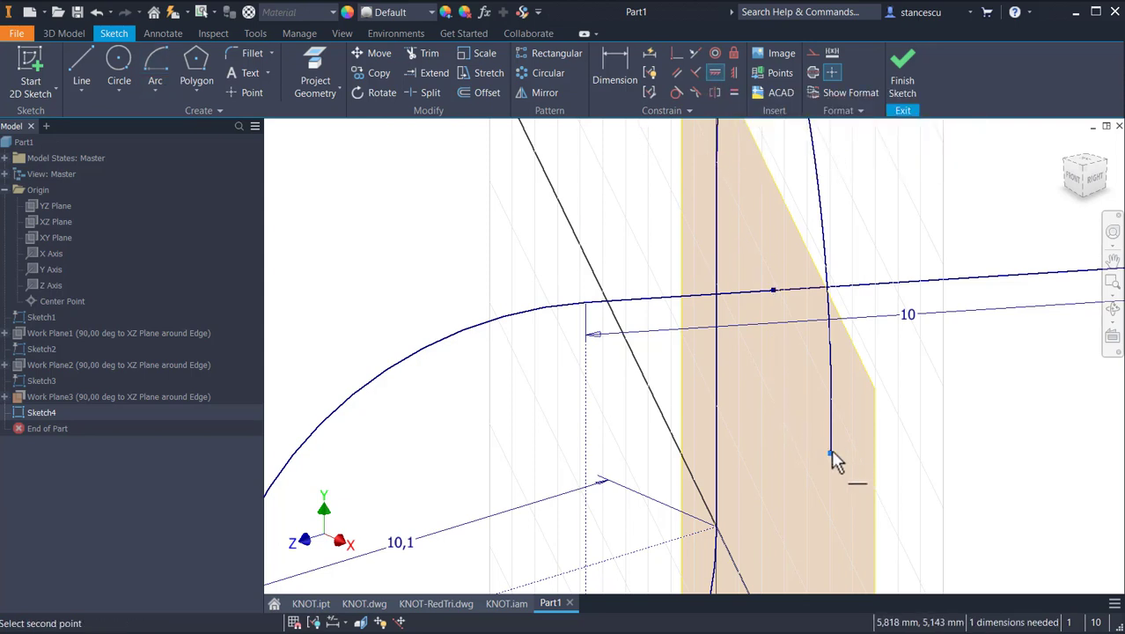
pyautogui.click(778, 296)
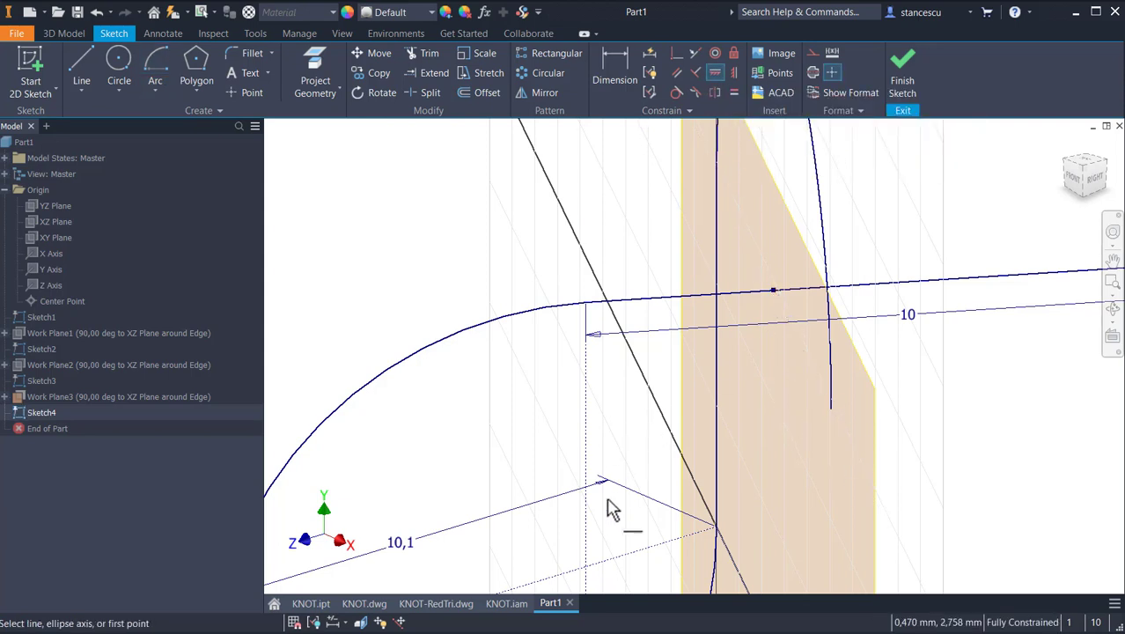
# Step: Finish Sketch4 and hide Work Plane3
pyautogui.click(899, 77)
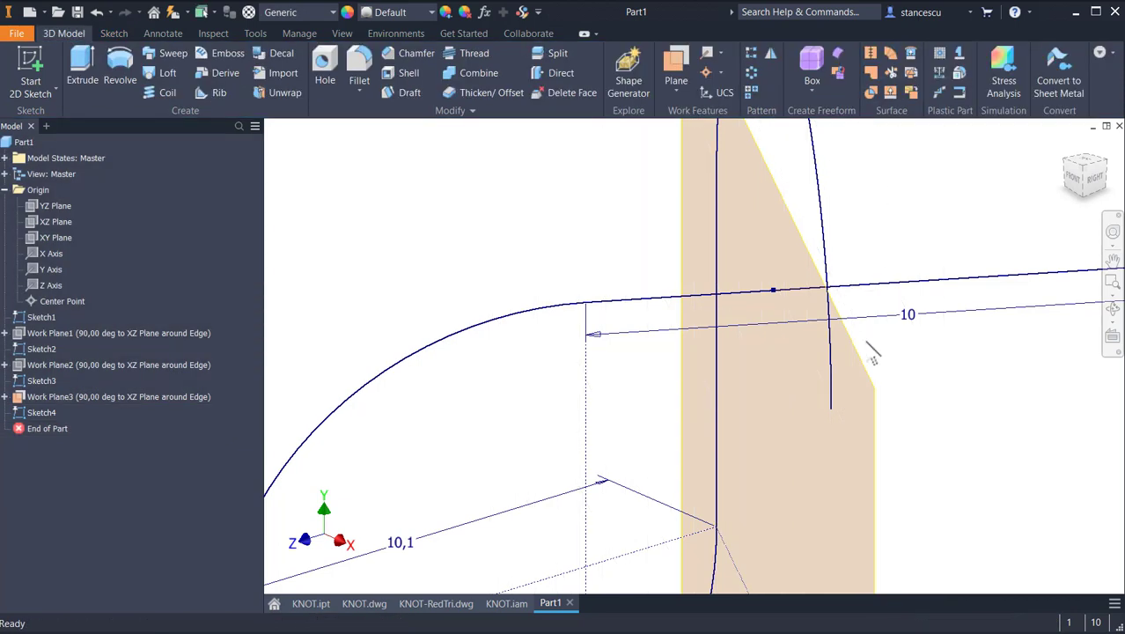
pyautogui.rightClick(861, 367)
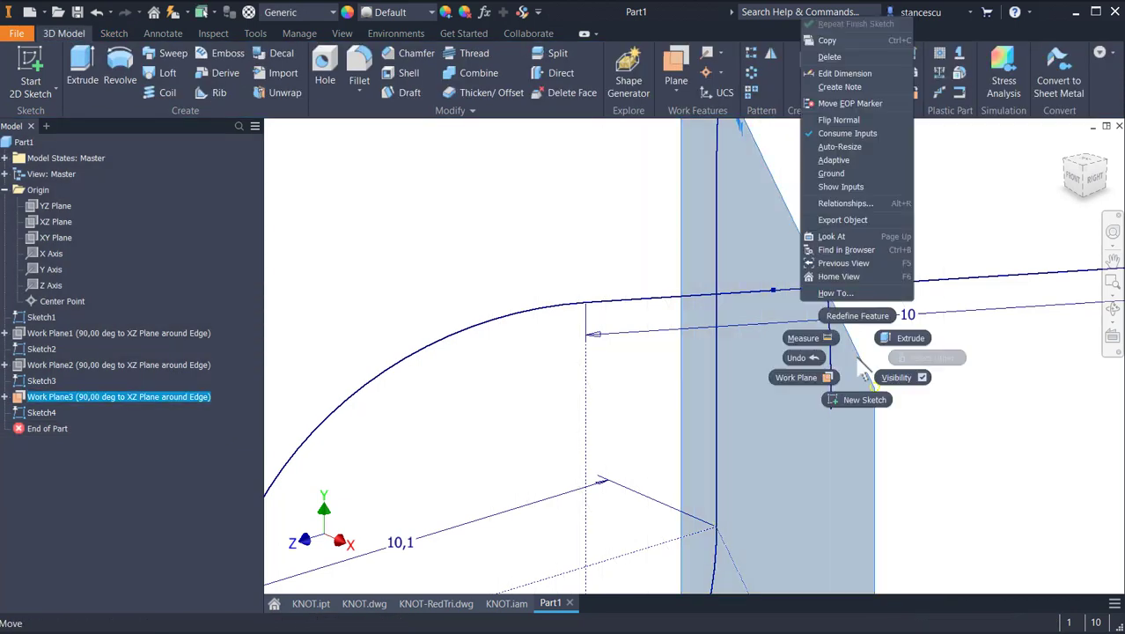
pyautogui.click(898, 379)
# Step: Orbit the model and move the 10 and 10,1 dimensions clear of the loop
pyautogui.moveTo(1010, 431)
pyautogui.keyDown('shift'); pyautogui.mouseDown(button='middle')
pyautogui.moveTo(964, 452)
pyautogui.moveTo(827, 467)
pyautogui.moveTo(880, 449)
pyautogui.moveTo(866, 457)
pyautogui.moveTo(836, 427)
pyautogui.moveTo(849, 333)
pyautogui.moveTo(780, 396)
pyautogui.moveTo(793, 375)
pyautogui.mouseUp(button='middle'); pyautogui.keyUp('shift')
pyautogui.moveTo(793, 375); pyautogui.dragTo(810, 253)
pyautogui.moveTo(890, 385)
pyautogui.keyDown('shift'); pyautogui.mouseDown(button='middle')
pyautogui.moveTo(766, 454)
pyautogui.moveTo(656, 434)
pyautogui.mouseUp(button='middle'); pyautogui.keyUp('shift')
pyautogui.moveTo(644, 428); pyautogui.dragTo(490, 412)
pyautogui.moveTo(816, 402)
pyautogui.keyDown('shift'); pyautogui.mouseDown(button='middle')
pyautogui.moveTo(839, 414)
pyautogui.moveTo(834, 395)
pyautogui.moveTo(822, 402)
pyautogui.moveTo(787, 464)
pyautogui.moveTo(960, 449)
pyautogui.moveTo(935, 378)
pyautogui.moveTo(942, 361)
pyautogui.mouseUp(button='middle'); pyautogui.keyUp('shift')
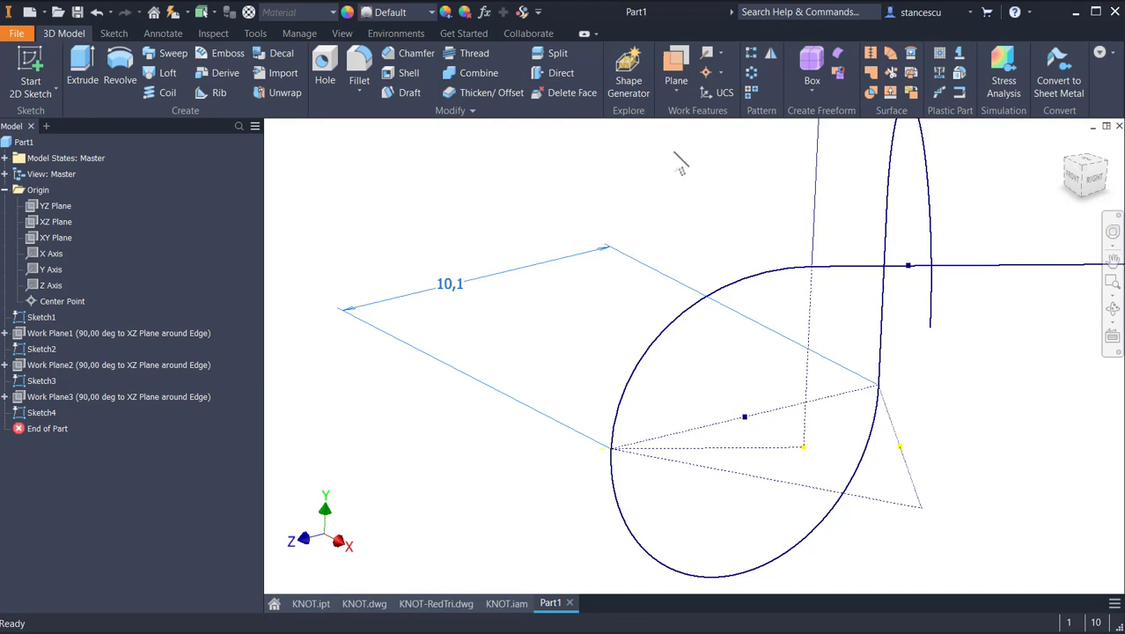
# Step: Create Work Plane4 through three points of the triangle sketch and select it
pyautogui.click(676, 72)
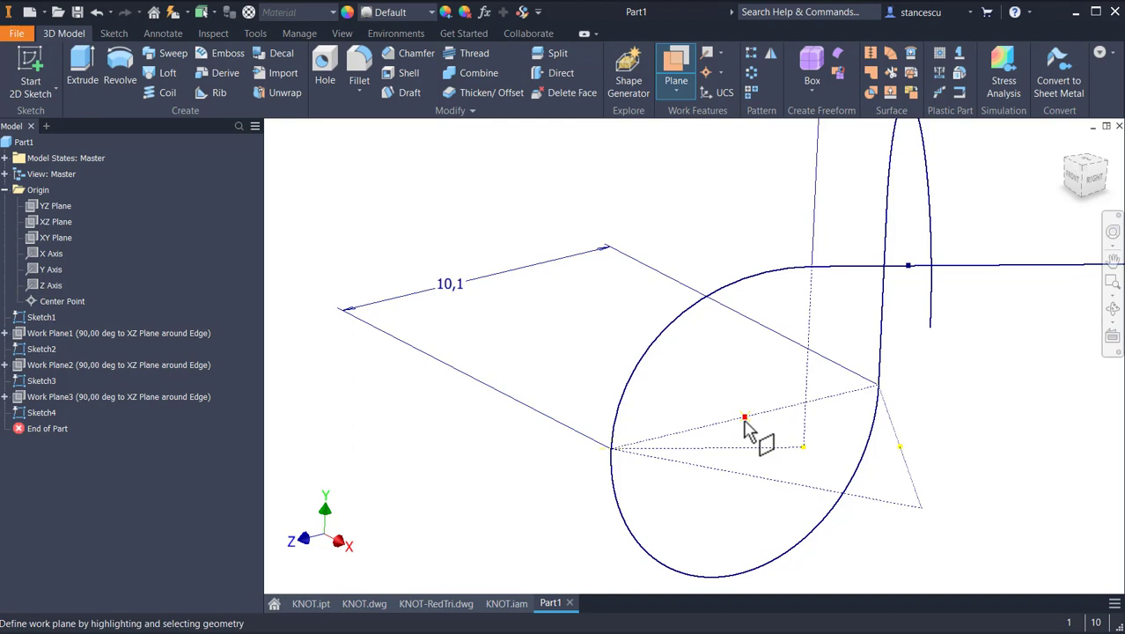
pyautogui.click(744, 419)
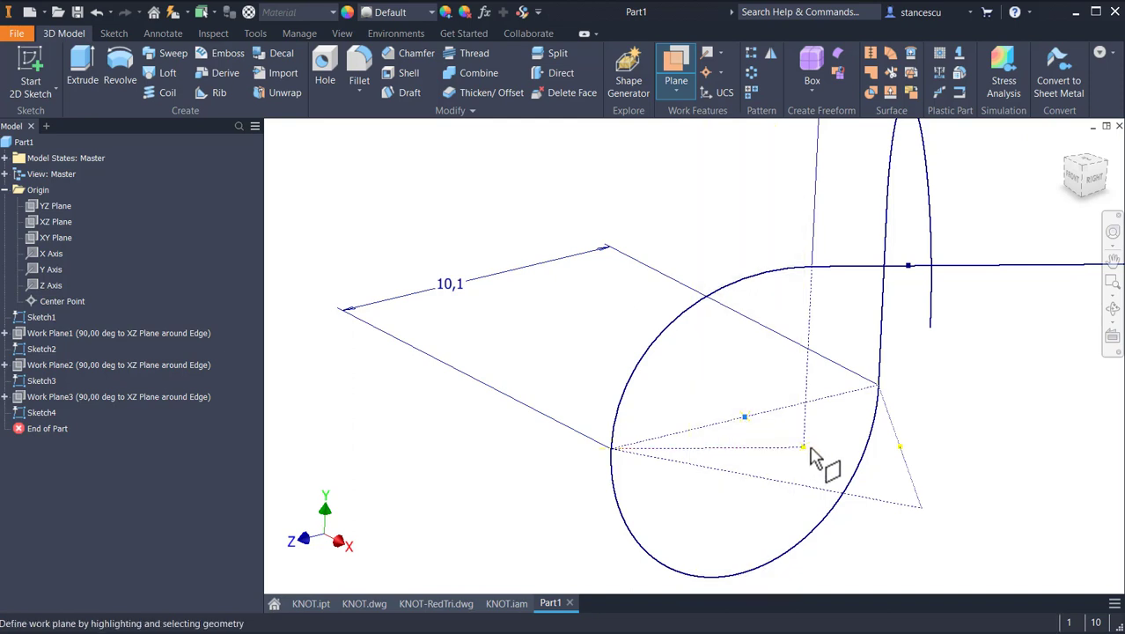
pyautogui.click(802, 447)
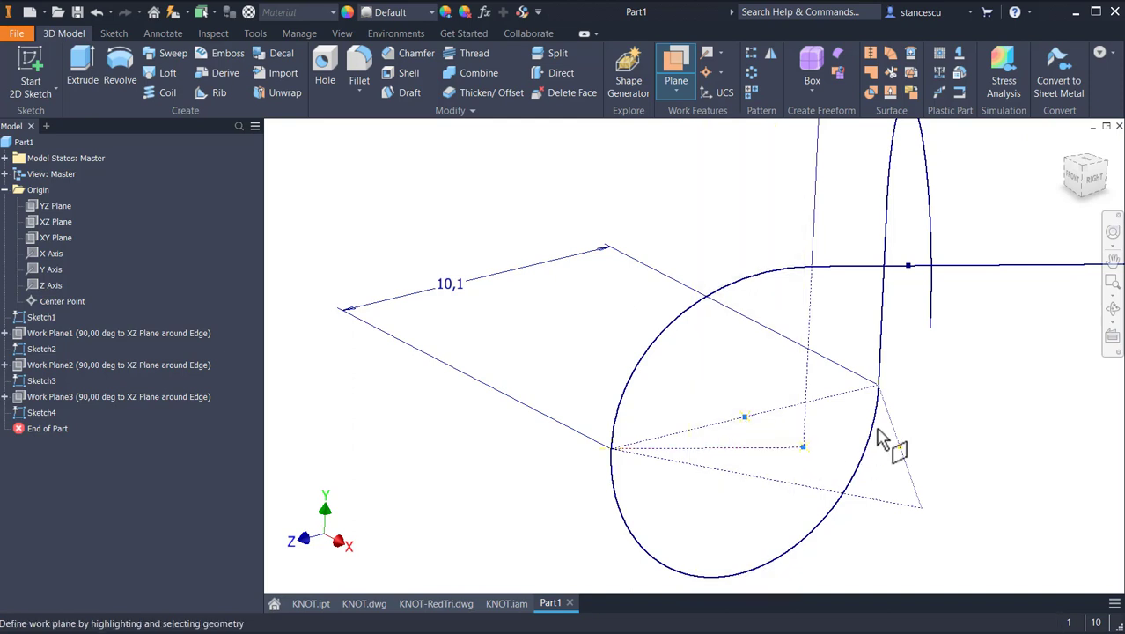
pyautogui.click(930, 327)
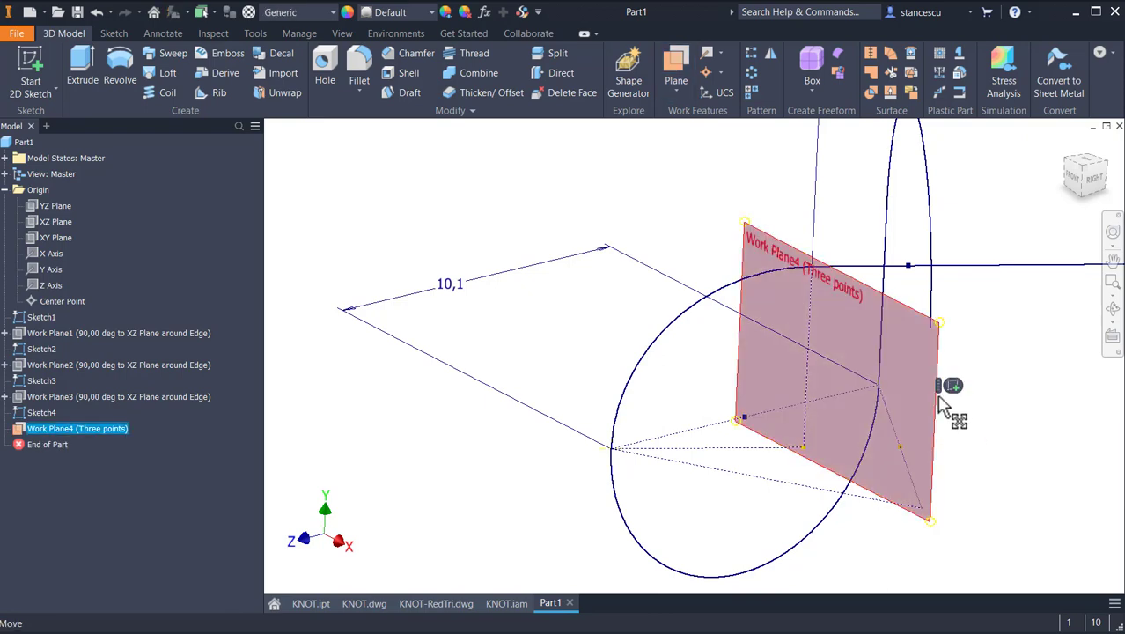
pyautogui.click(940, 386)
# Step: Start Sketch5 on Work Plane4, project geometry, and draw a 90° centre-point arc
pyautogui.press('s')
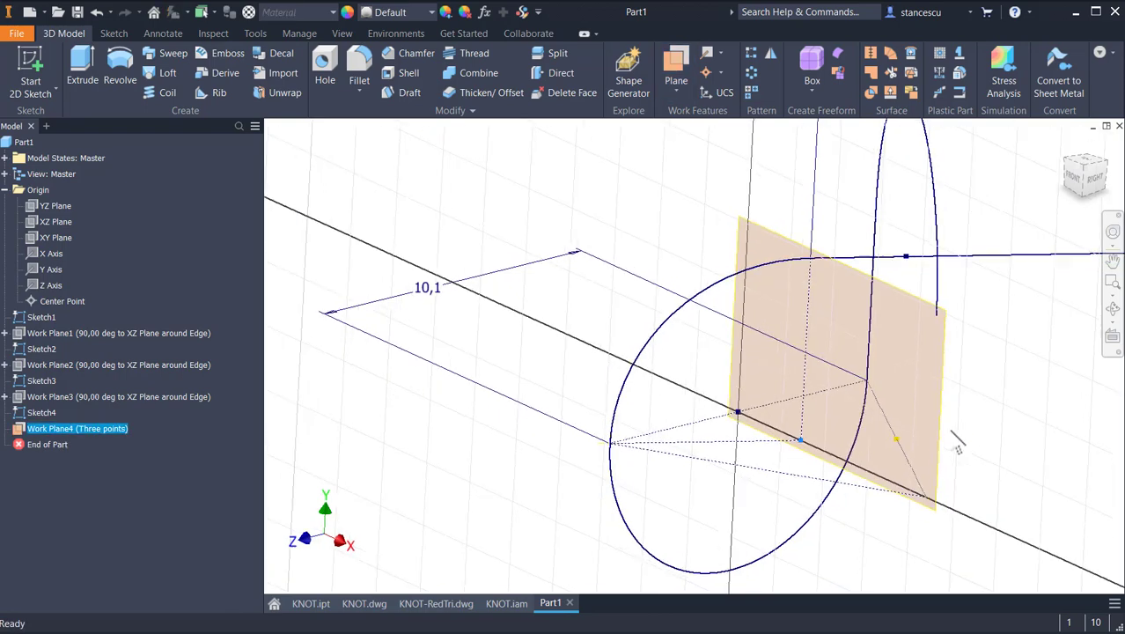
pyautogui.press('F5')
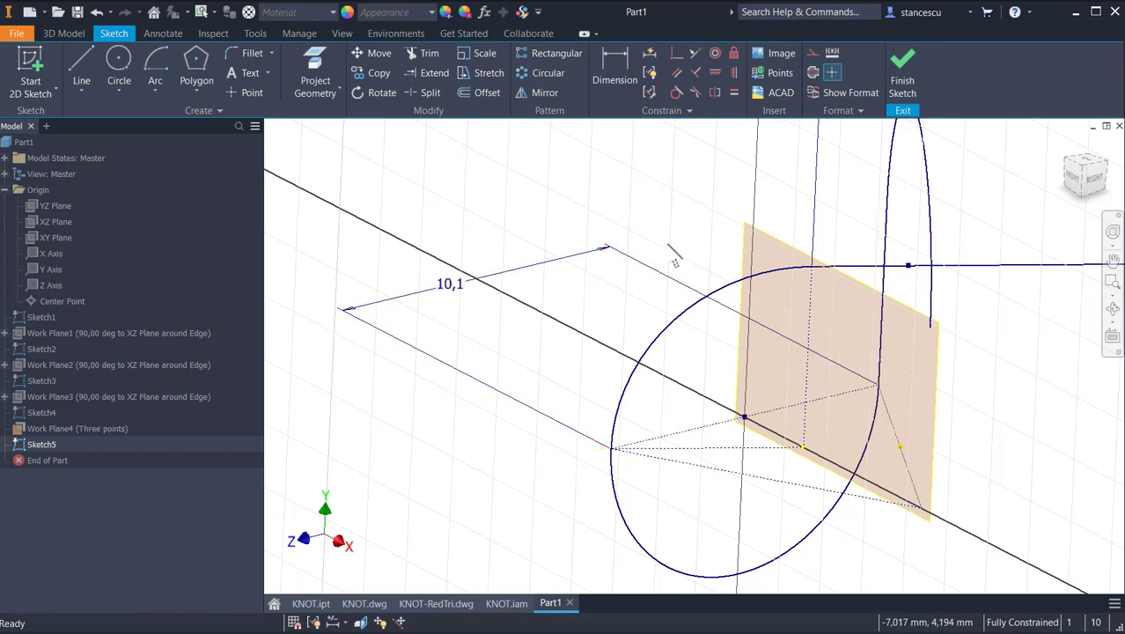
pyautogui.click(325, 58)
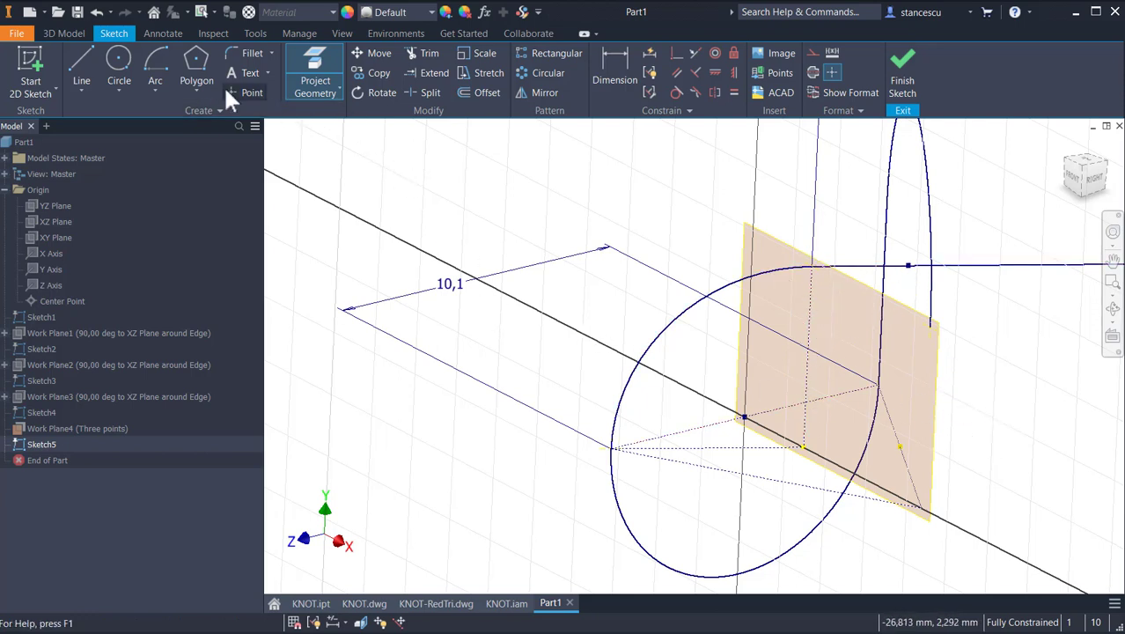
pyautogui.click(156, 61)
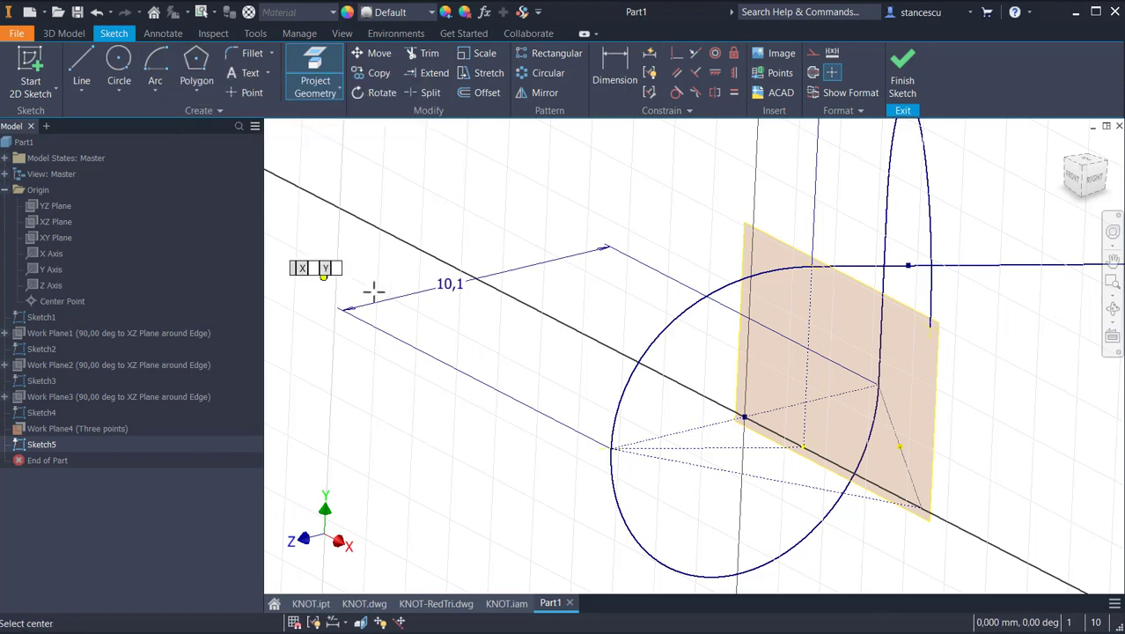
pyautogui.click(812, 265)
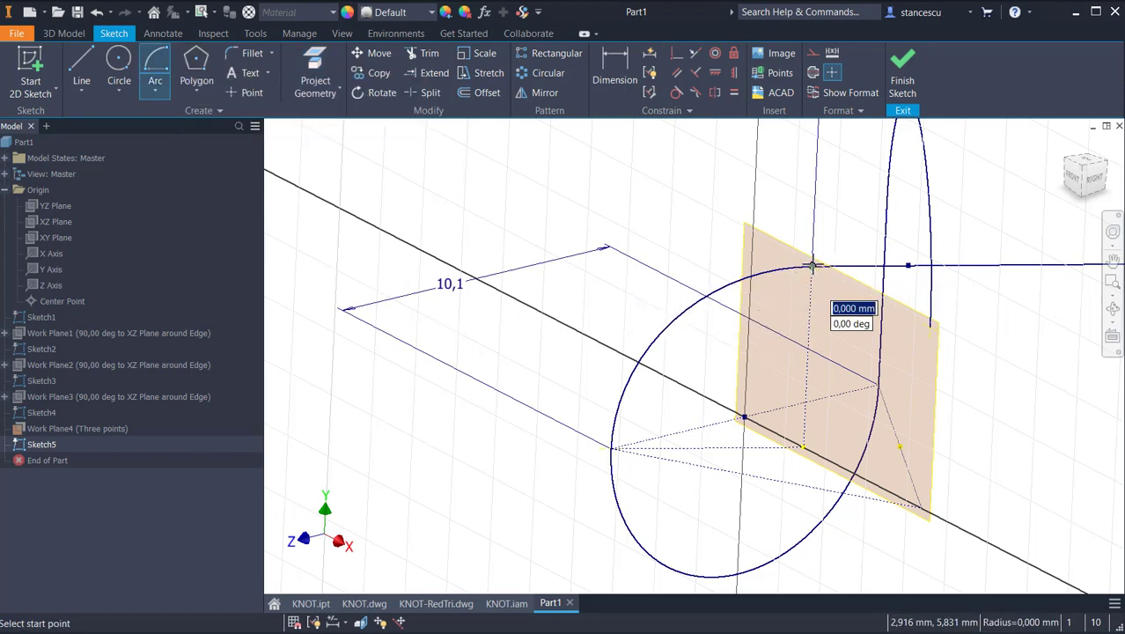
pyautogui.click(932, 327)
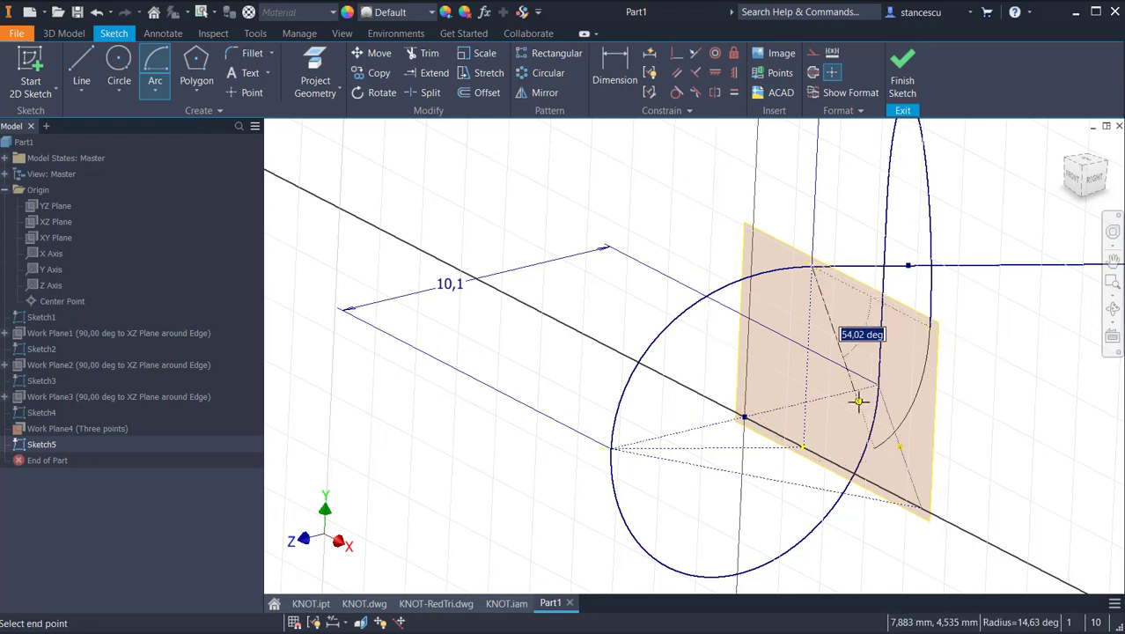
pyautogui.click(804, 448)
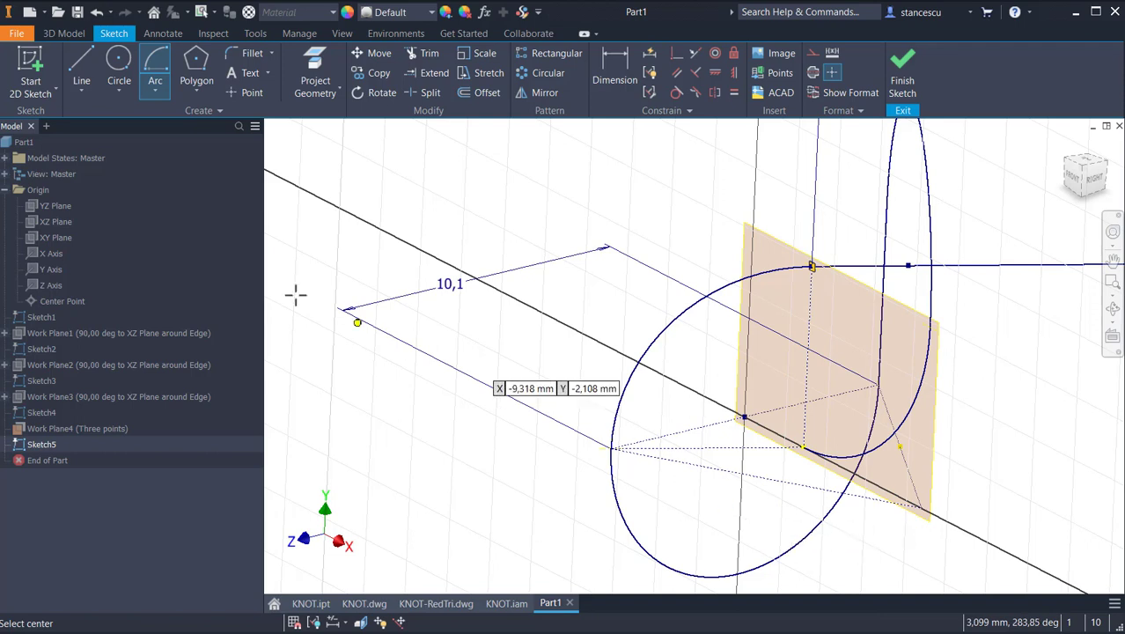
# Step: Draw a 10 mm line from the arc's end and move its dimension upward
pyautogui.click(72, 63)
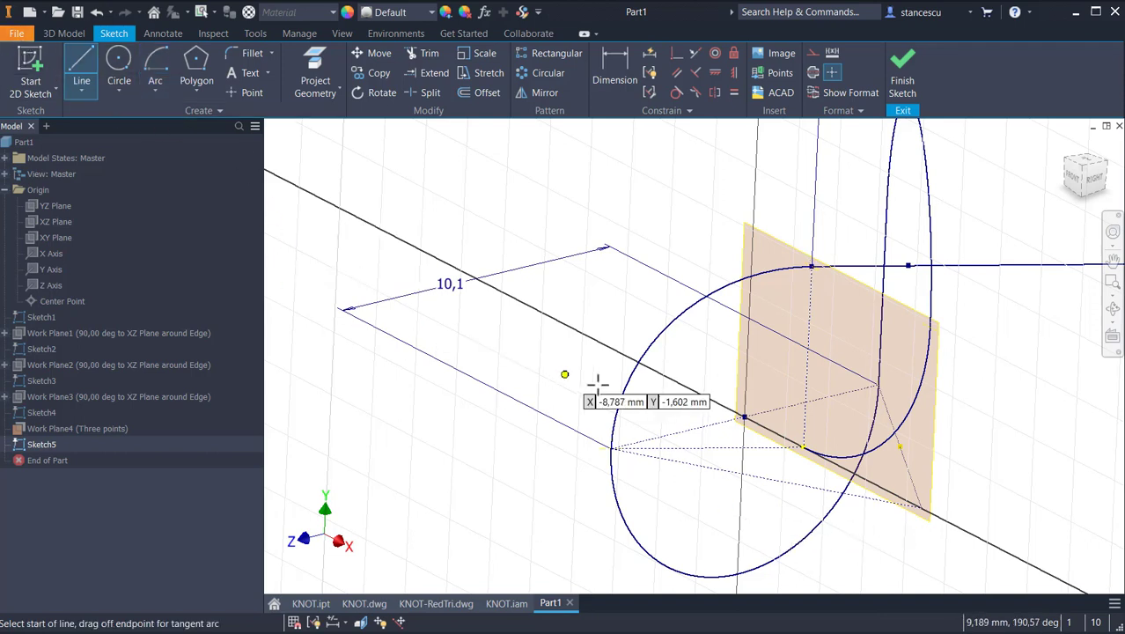
pyautogui.click(804, 446)
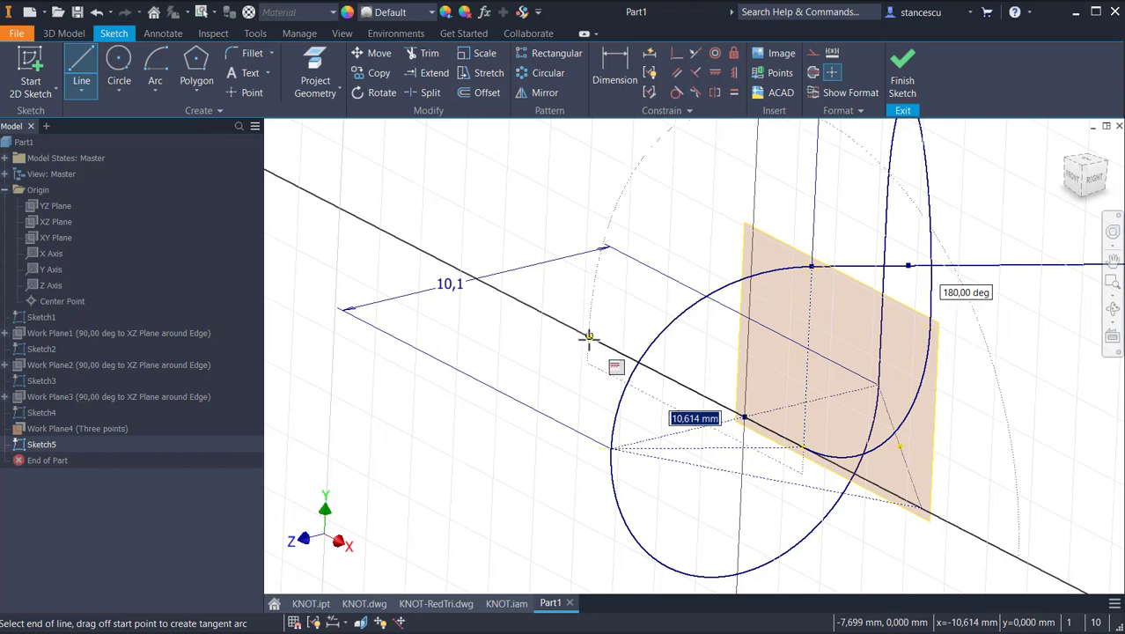
pyautogui.write('1')
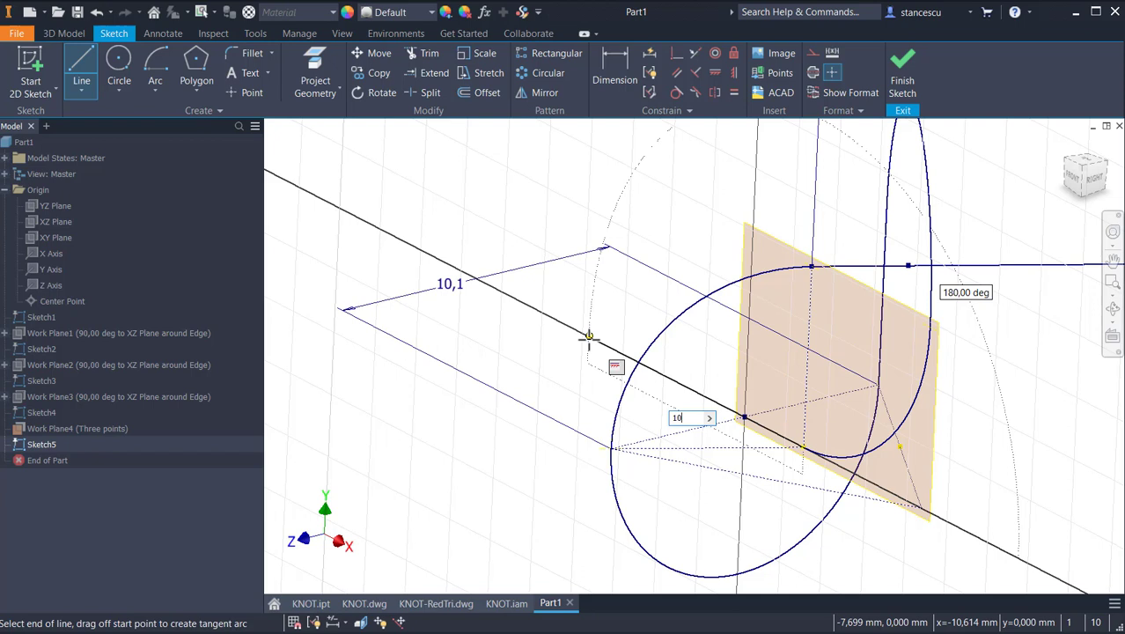
pyautogui.write('0')
pyautogui.press('Return')
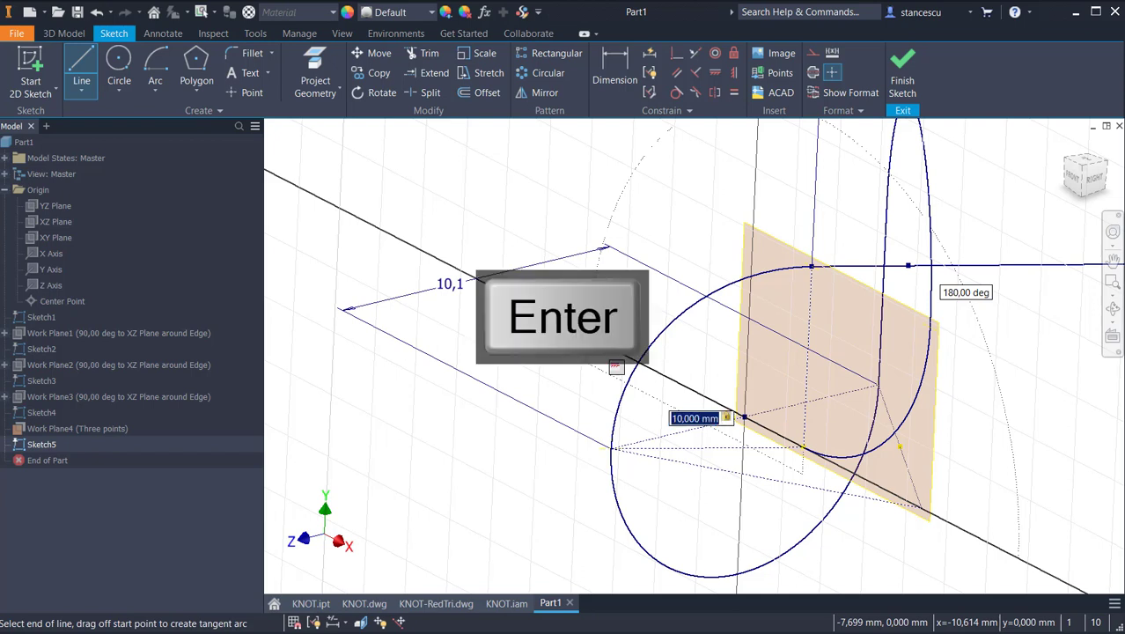
pyautogui.press('Escape')
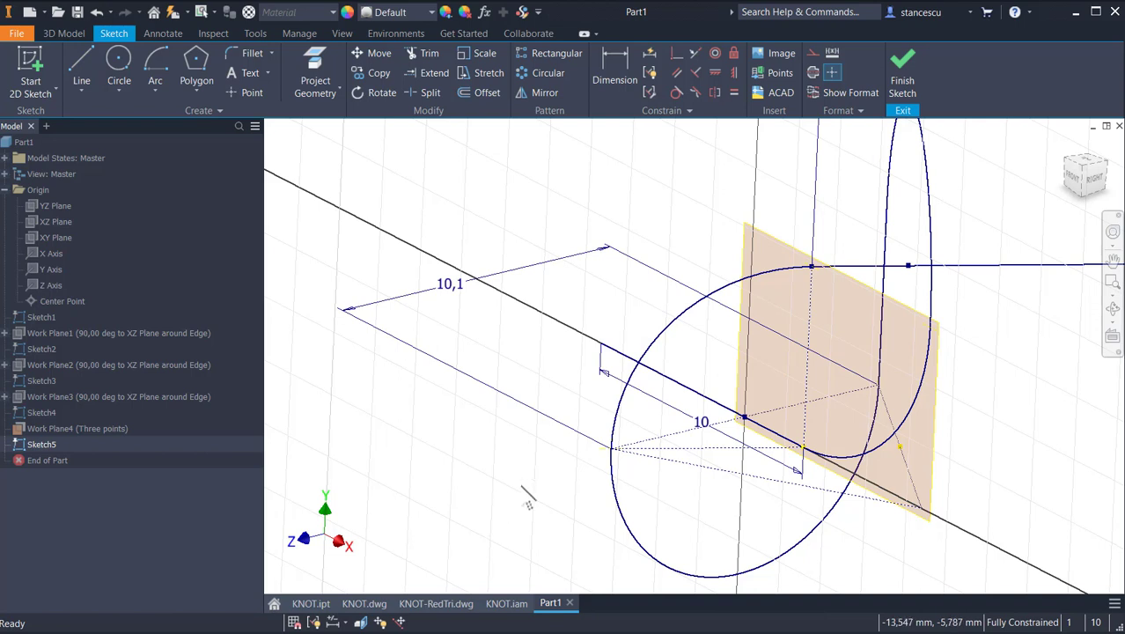
pyautogui.scroll(2, 529, 503)
pyautogui.press('Escape')
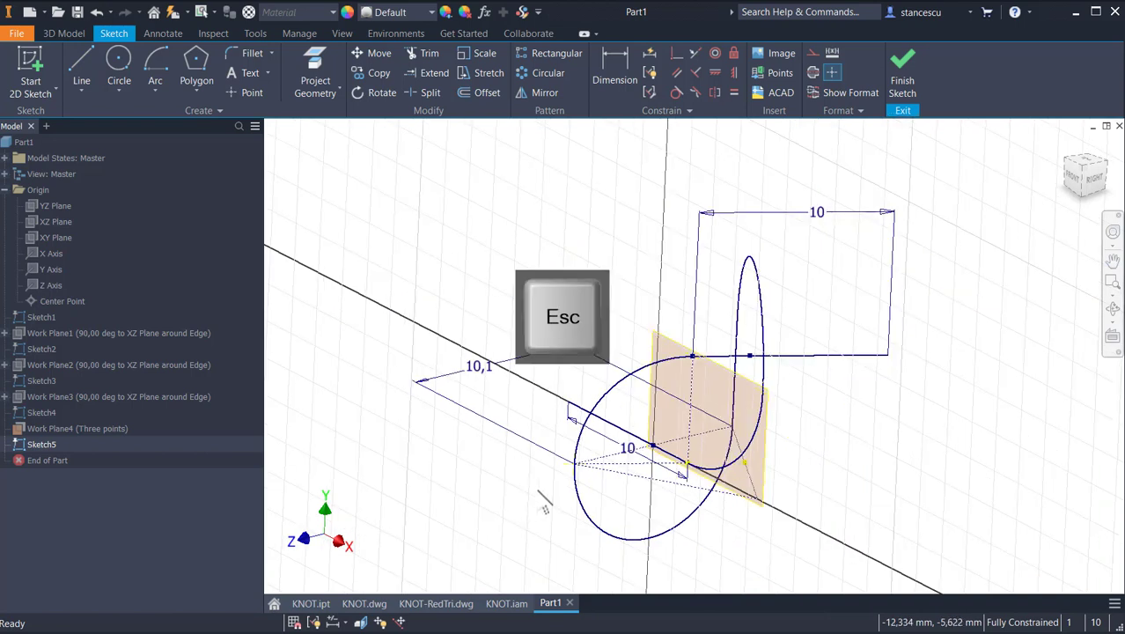
pyautogui.moveTo(638, 469); pyautogui.dragTo(627, 178)
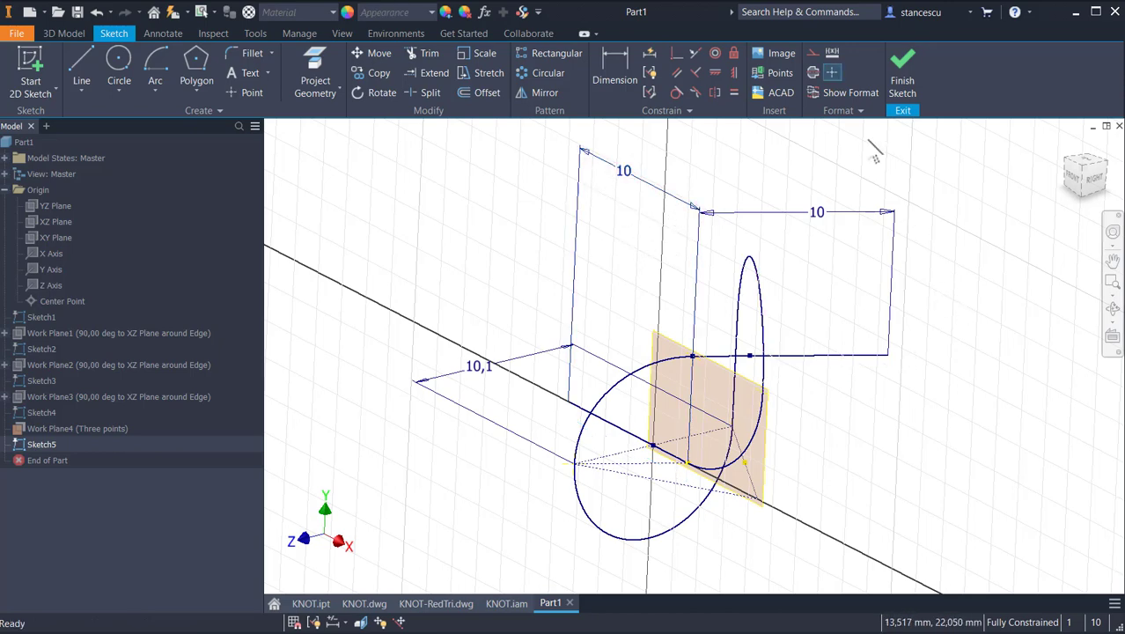
# Step: Finish Sketch5 and hide Work Plane4
pyautogui.click(903, 79)
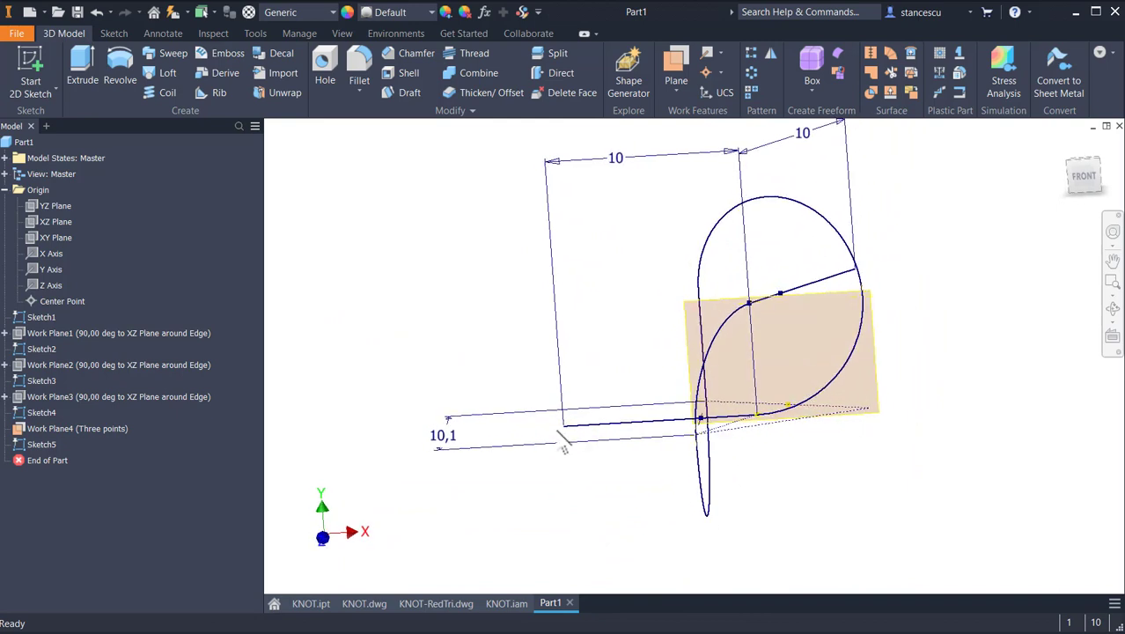
pyautogui.rightClick(871, 388)
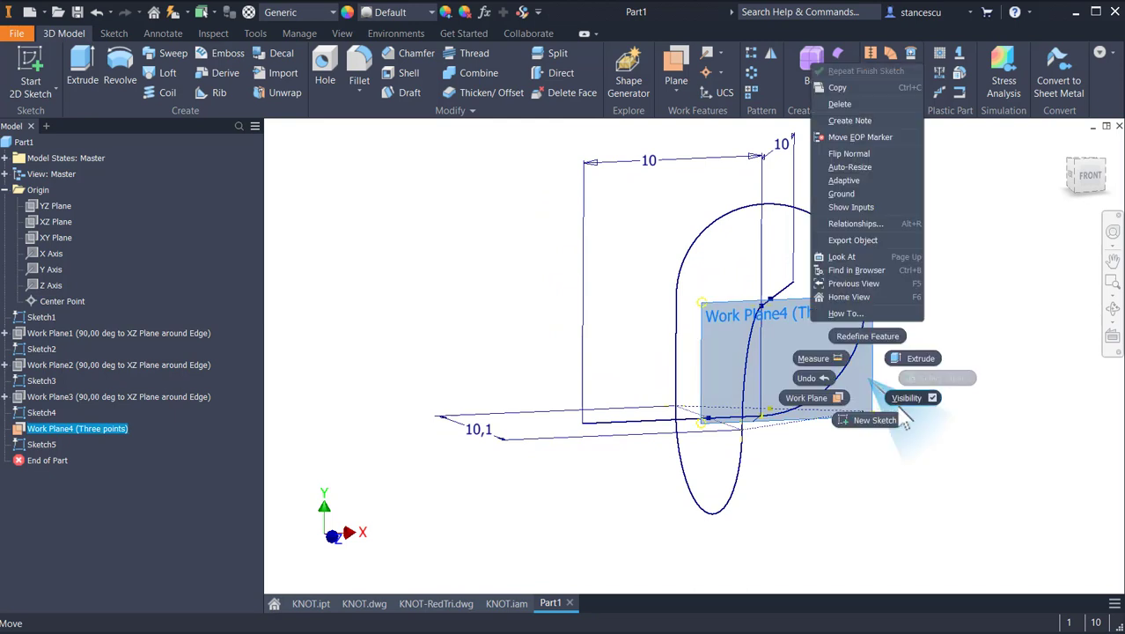
pyautogui.click(905, 398)
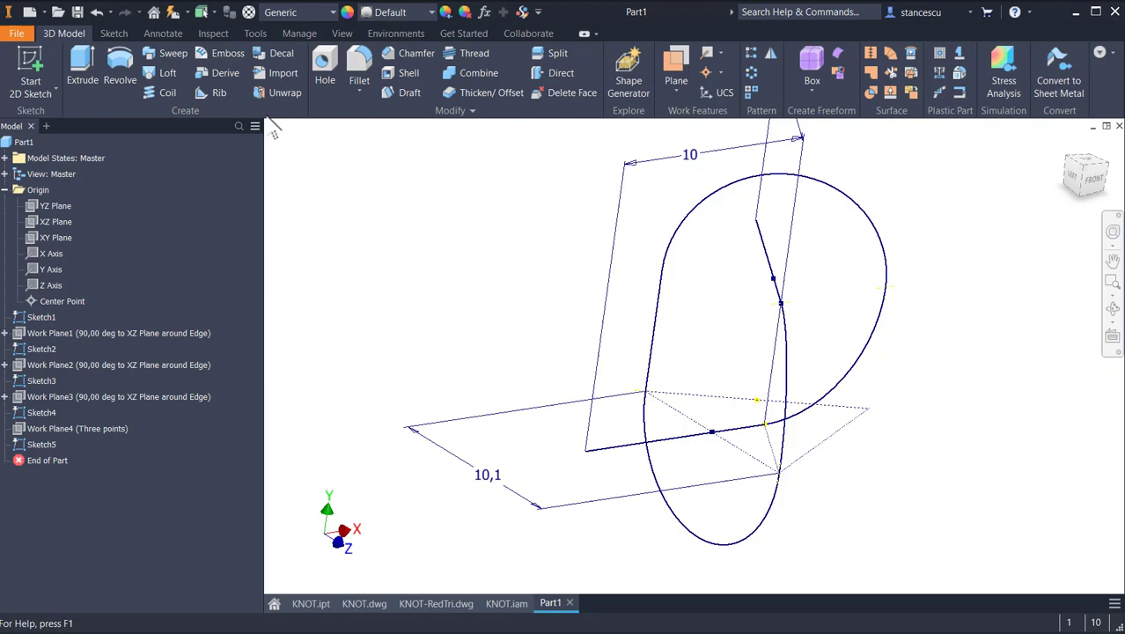
# Step: Create Work Plane5 normal to the straight line through its end point
pyautogui.click(671, 63)
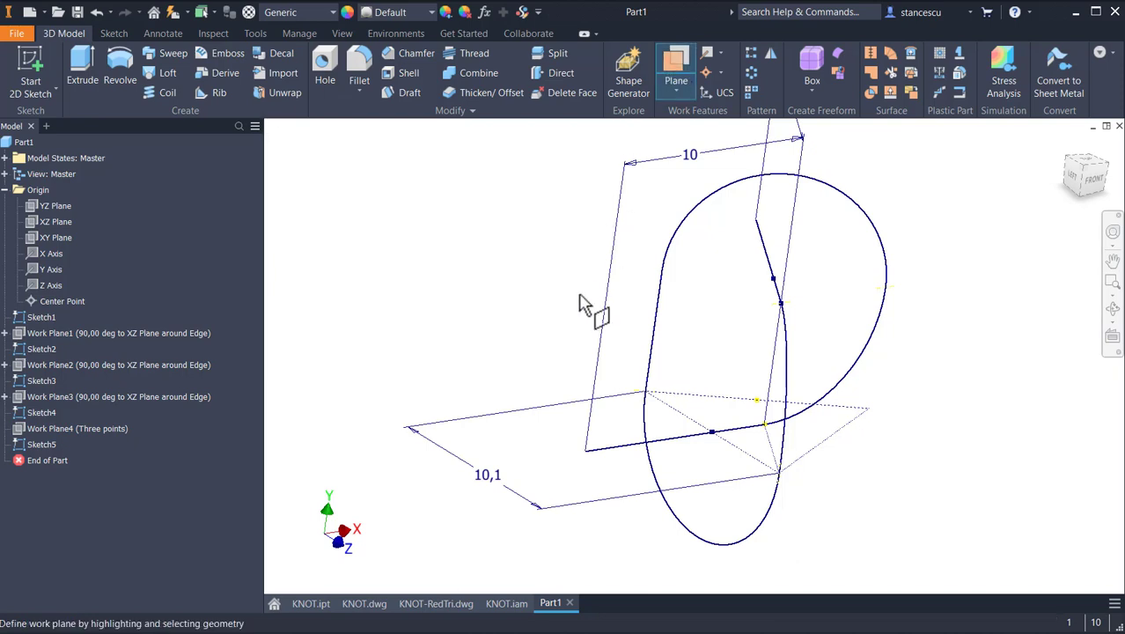
pyautogui.click(585, 451)
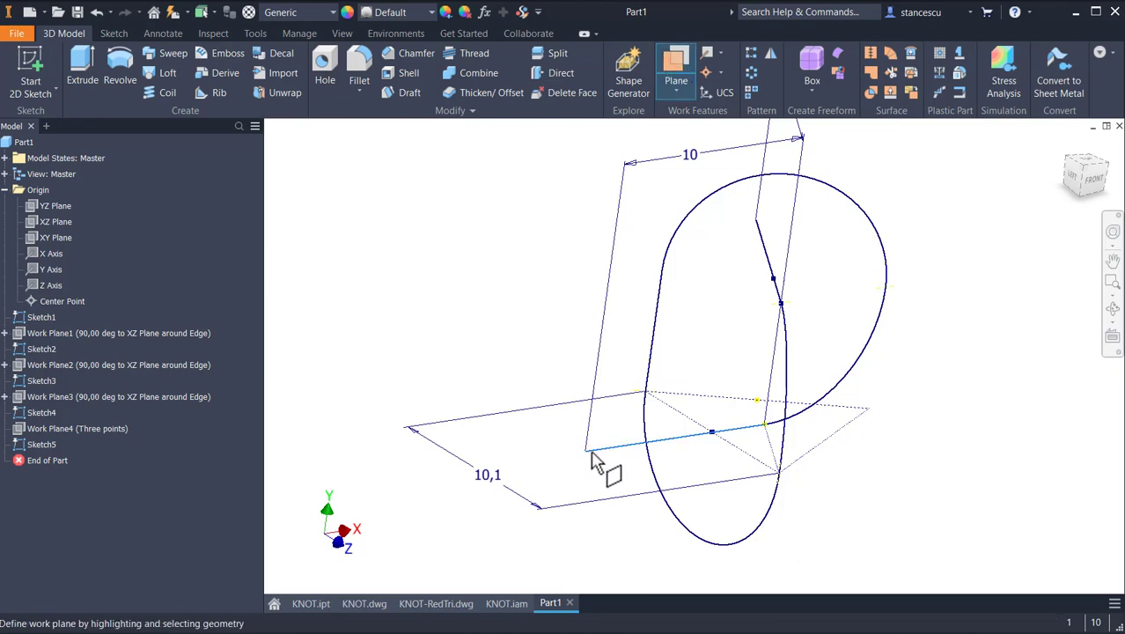
pyautogui.click(592, 461)
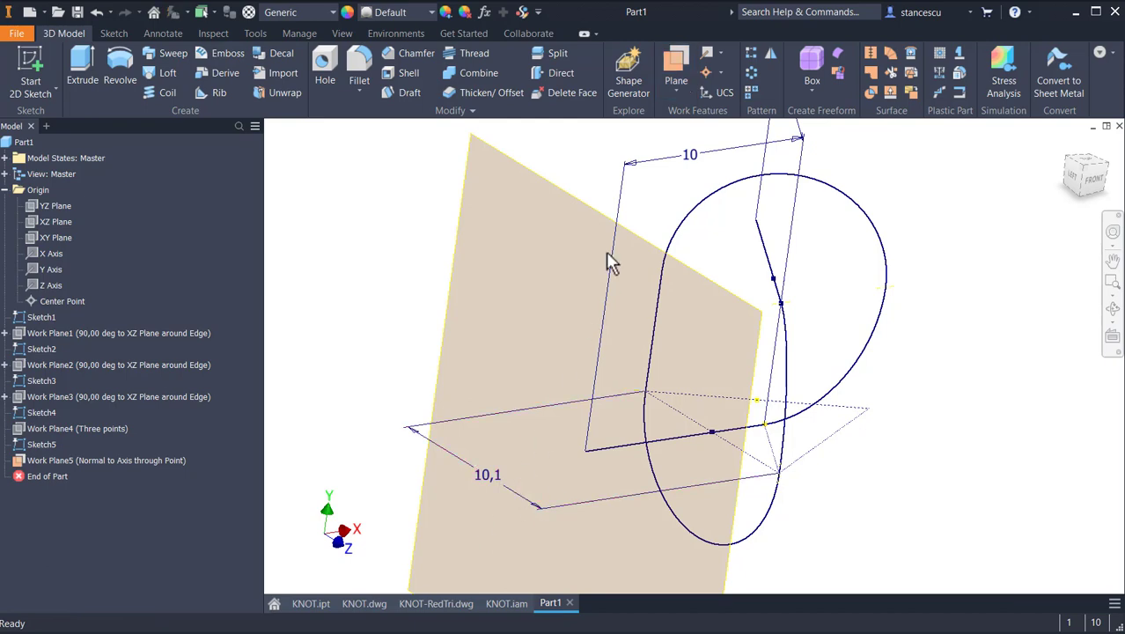
pyautogui.click(566, 197)
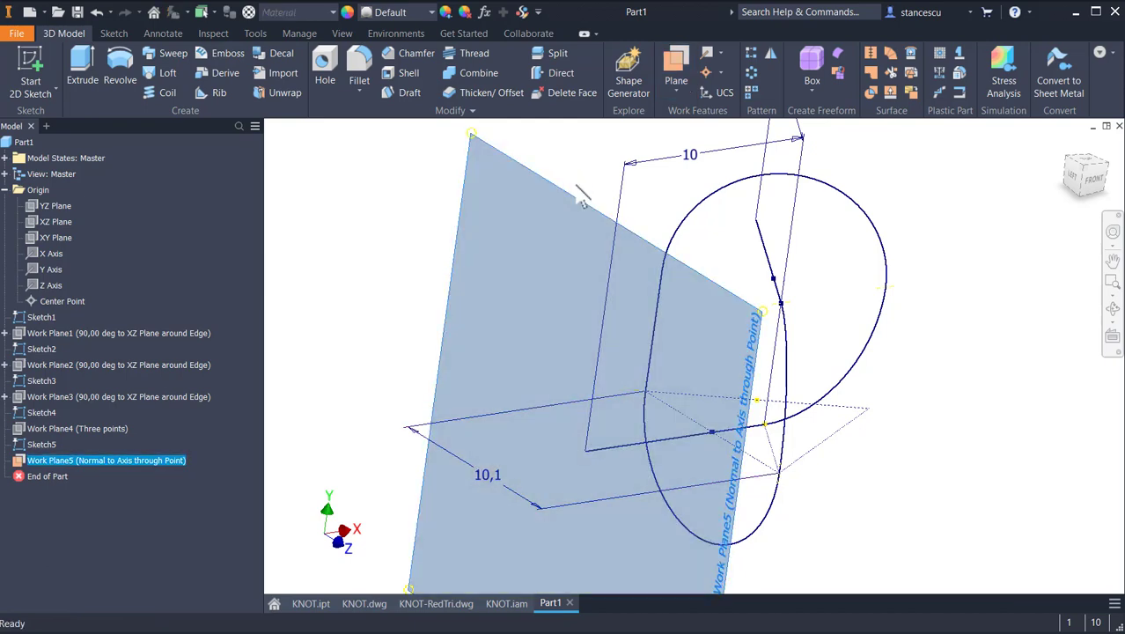
# Step: Sketch a circle of diameter 5 on Work Plane5, centred on the path's end point
pyautogui.press('s')
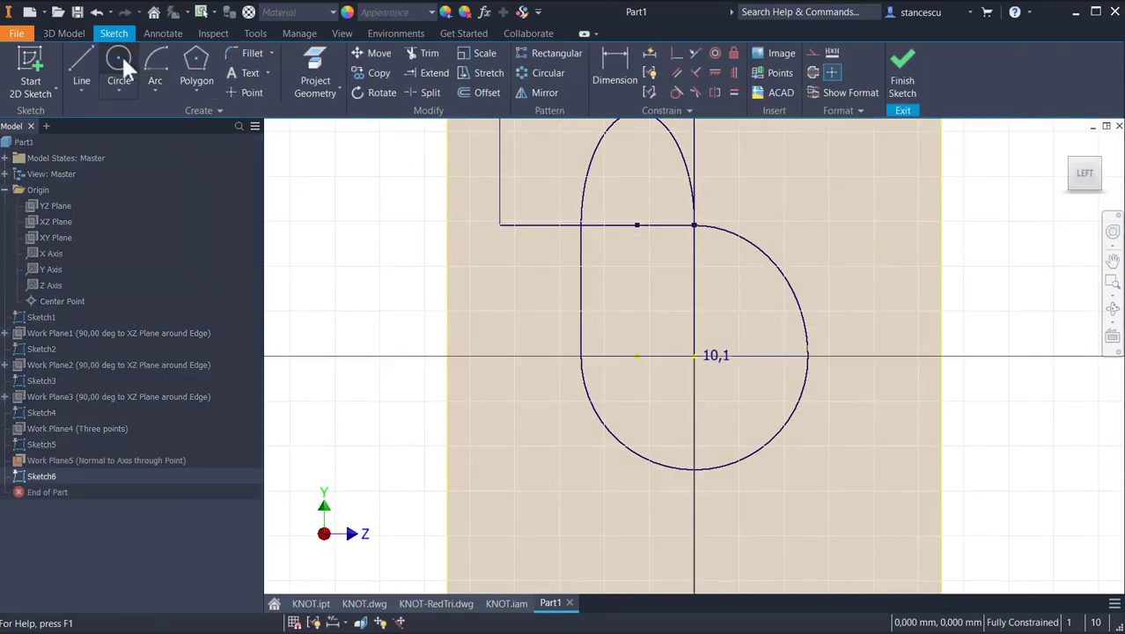
pyautogui.click(122, 54)
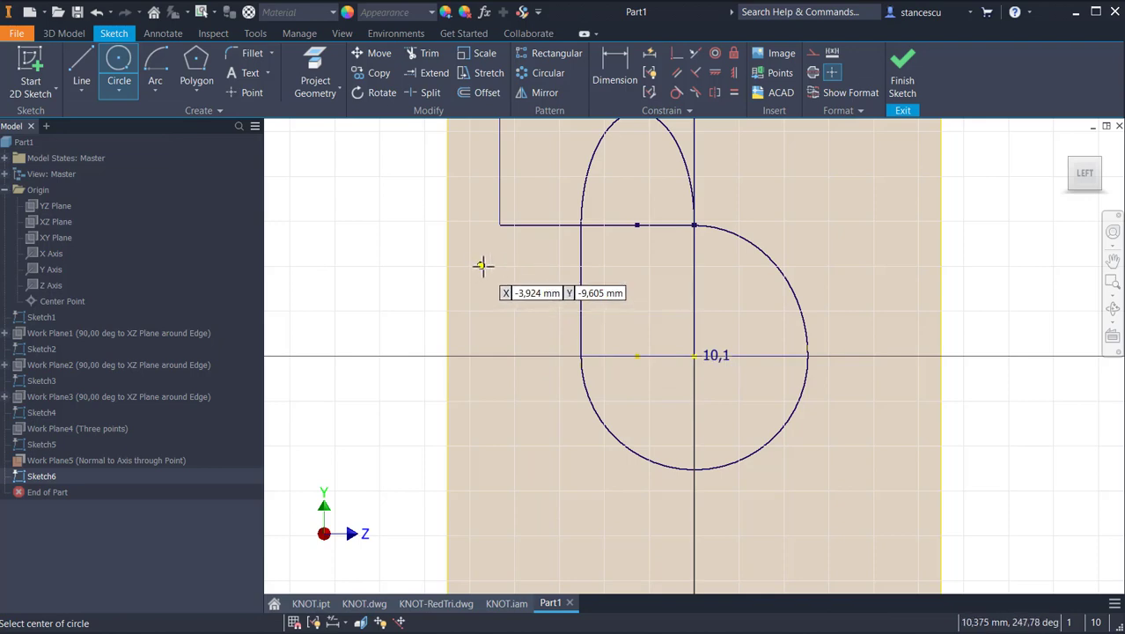
pyautogui.press('F5')
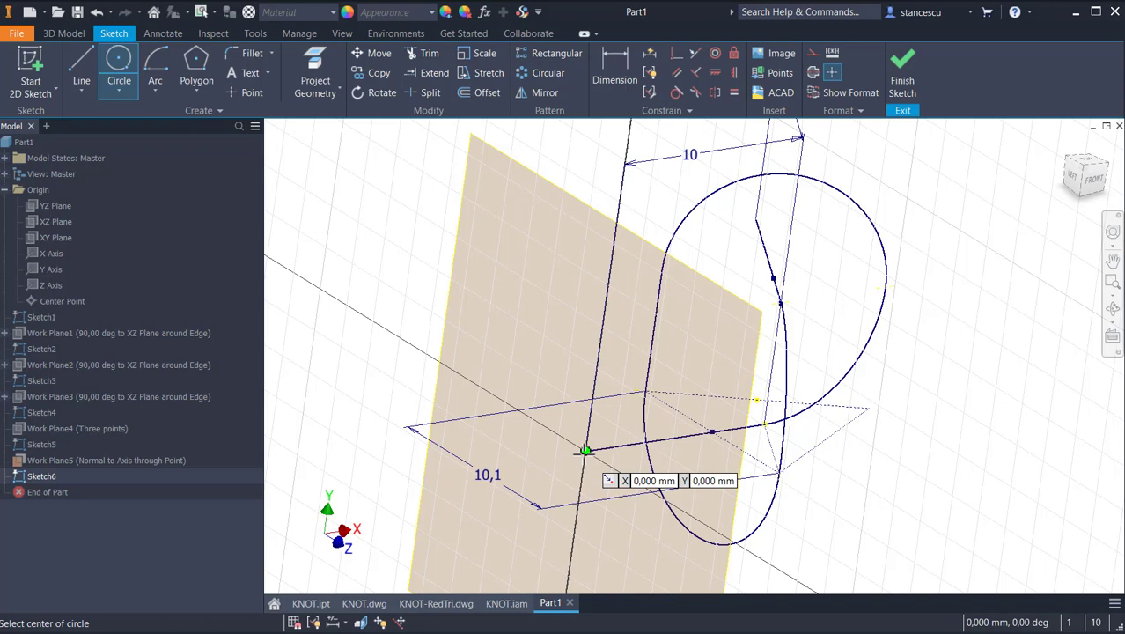
pyautogui.click(584, 451)
pyautogui.write('5')
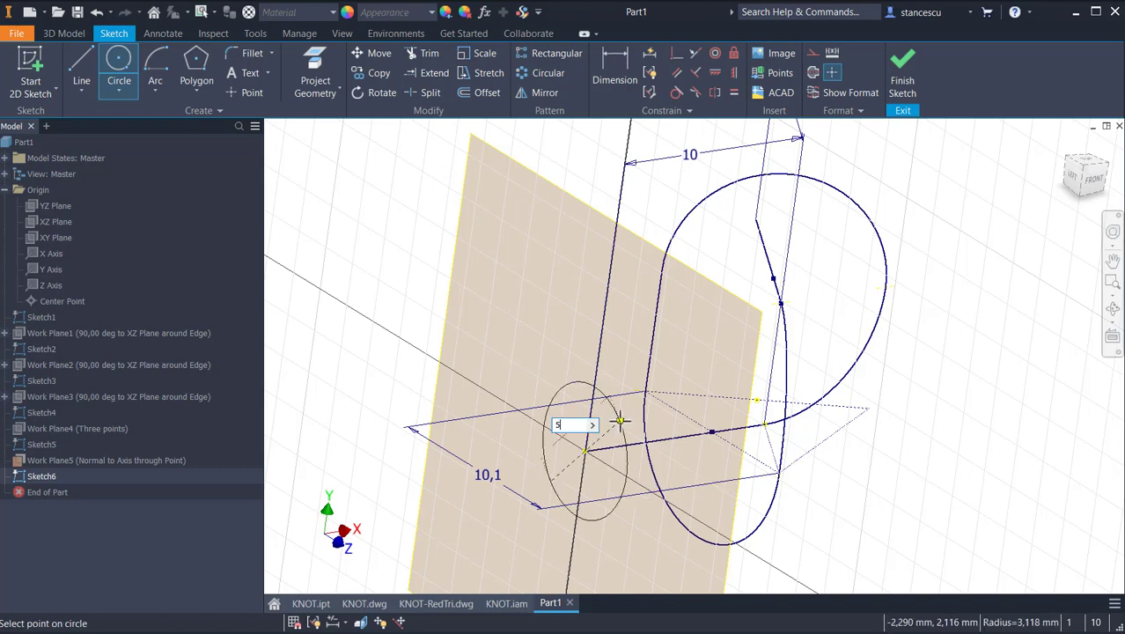
pyautogui.press('Return')
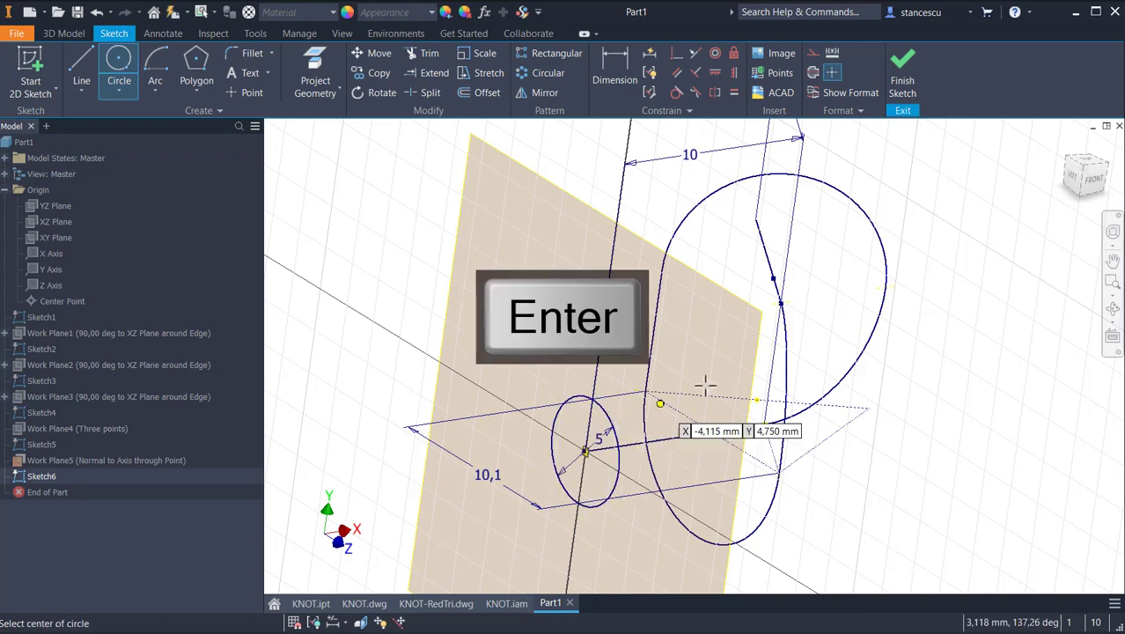
# Step: Finish the profile sketch and hide Work Plane5
pyautogui.click(903, 70)
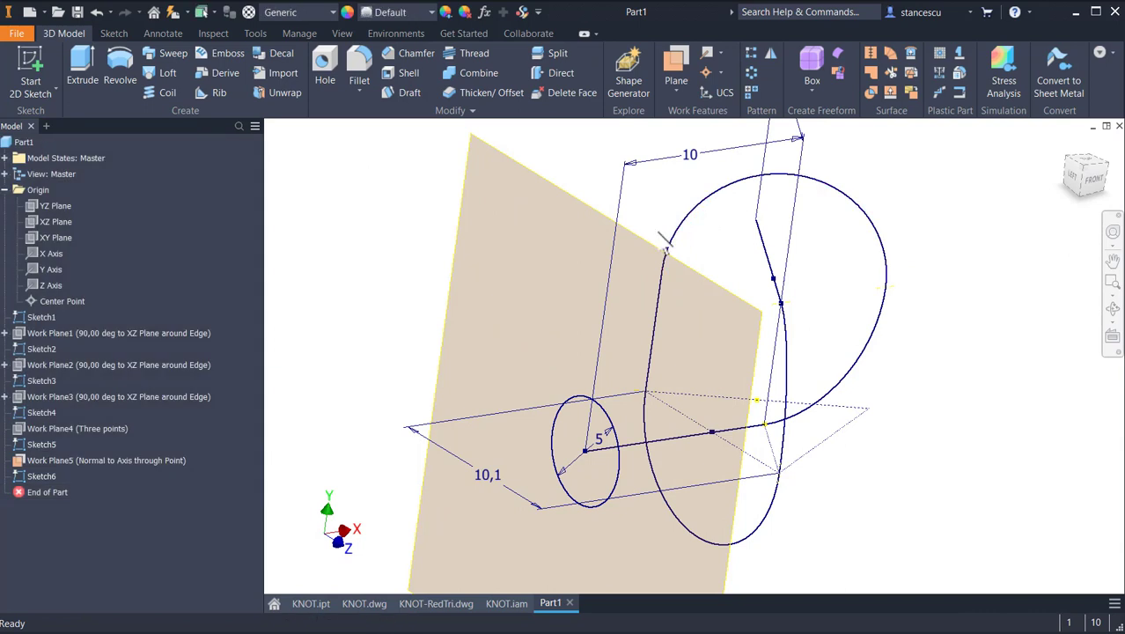
pyautogui.click(656, 251)
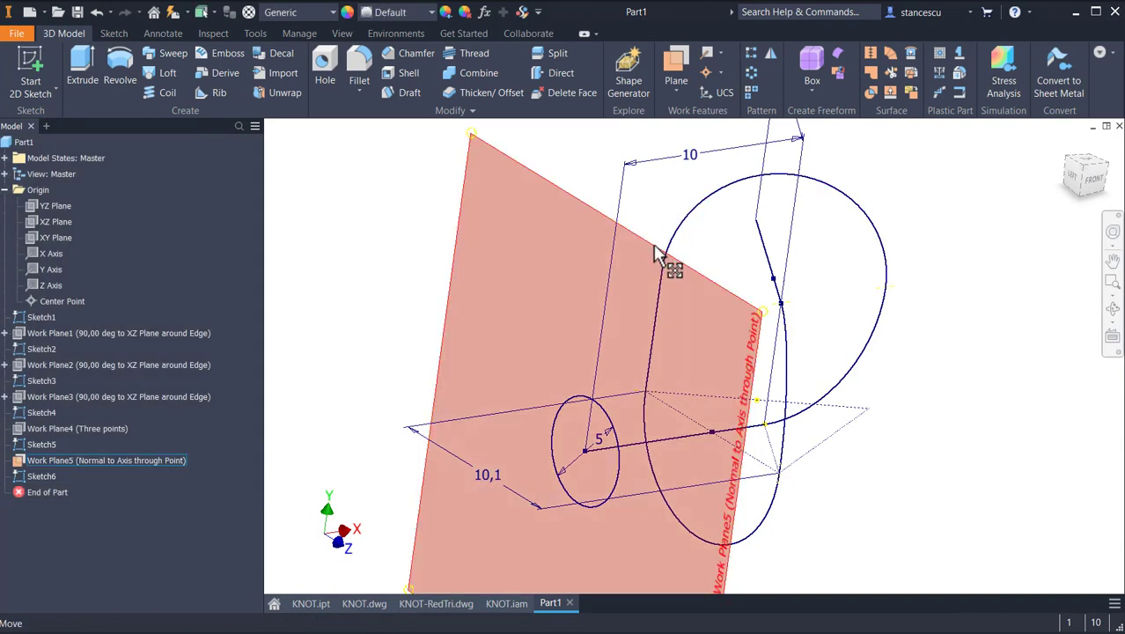
pyautogui.rightClick(656, 253)
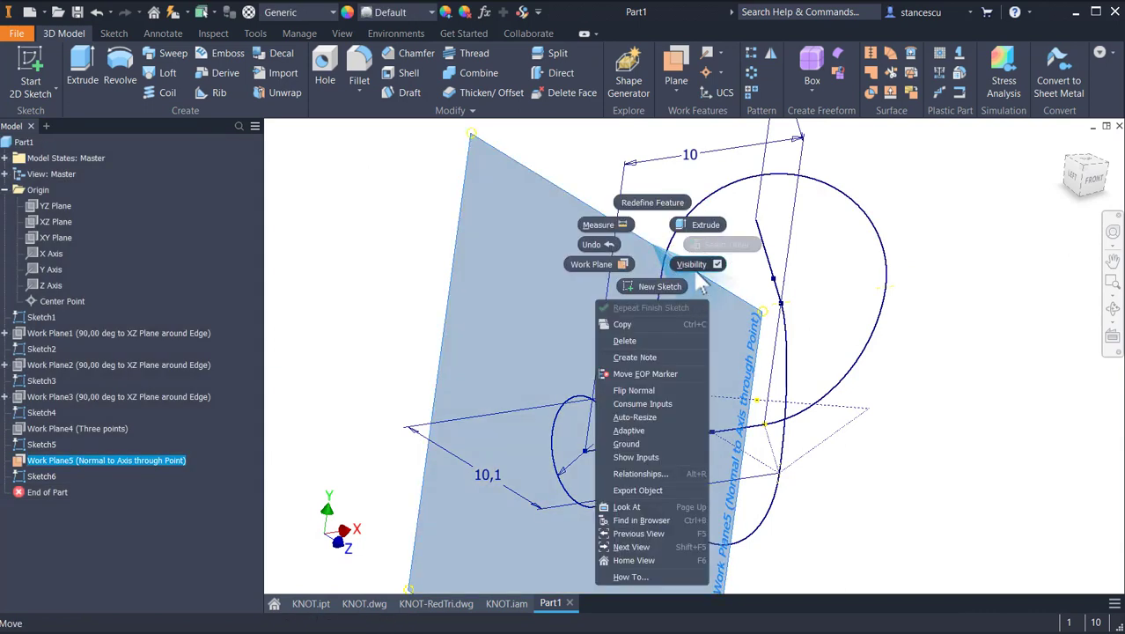
pyautogui.click(698, 266)
# Step: Sweep the 5 circle along the knot curves to create the solid tube Sweep1
pyautogui.moveTo(954, 370)
pyautogui.keyDown('shift'); pyautogui.mouseDown(button='middle')
pyautogui.moveTo(553, 346)
pyautogui.moveTo(432, 241)
pyautogui.moveTo(233, 138)
pyautogui.moveTo(214, 85)
pyautogui.mouseUp(button='middle'); pyautogui.keyUp('shift')
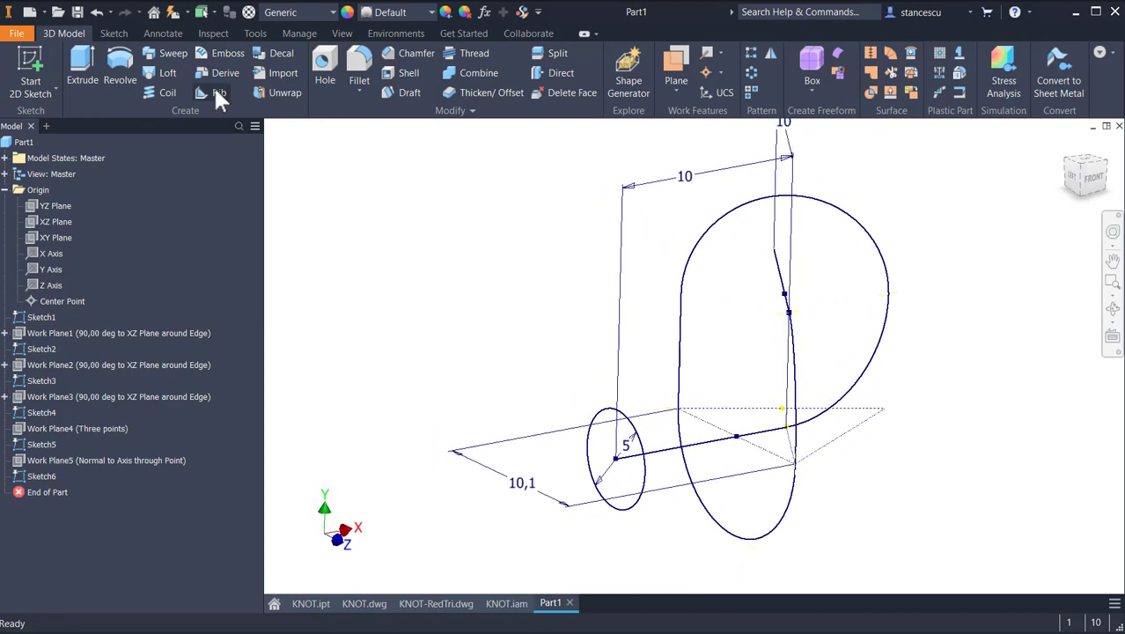
pyautogui.click(177, 49)
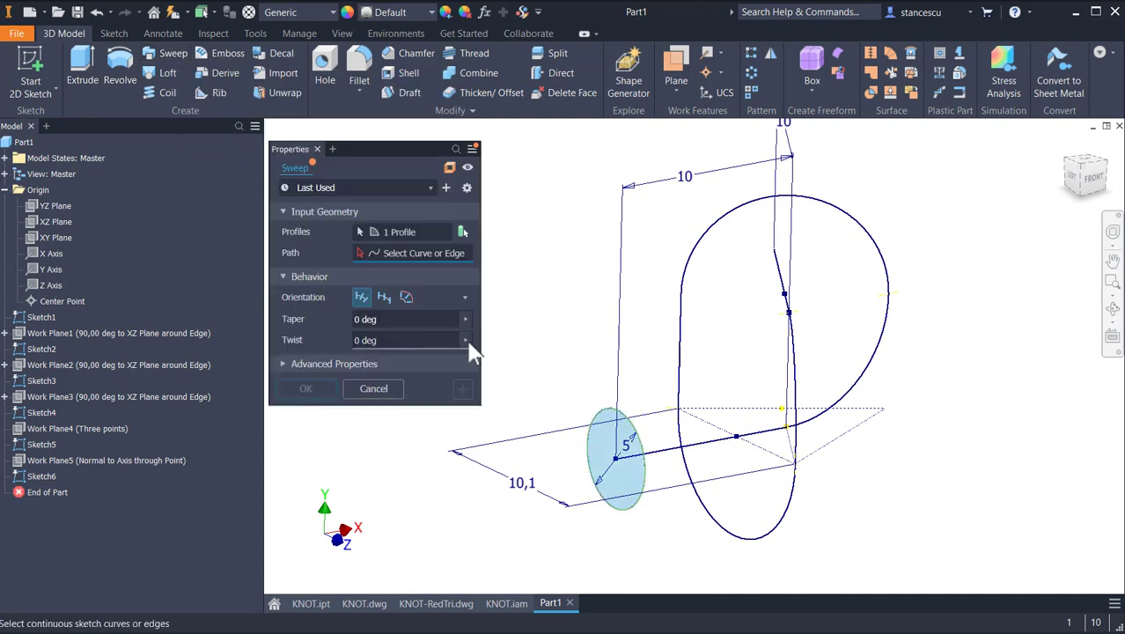
pyautogui.click(667, 457)
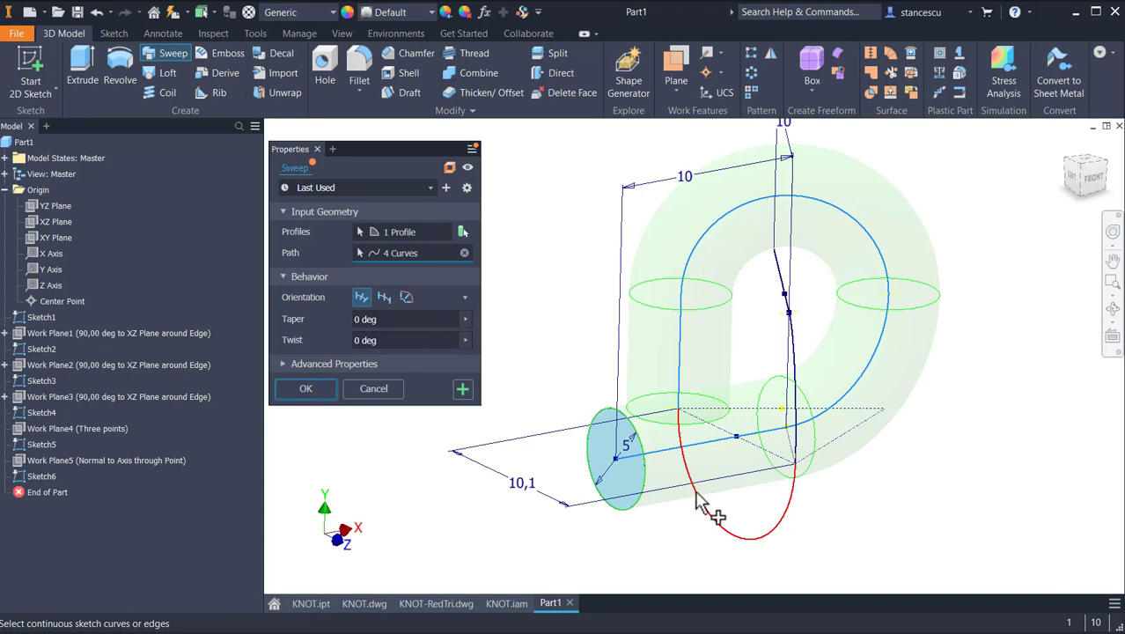
pyautogui.click(795, 362)
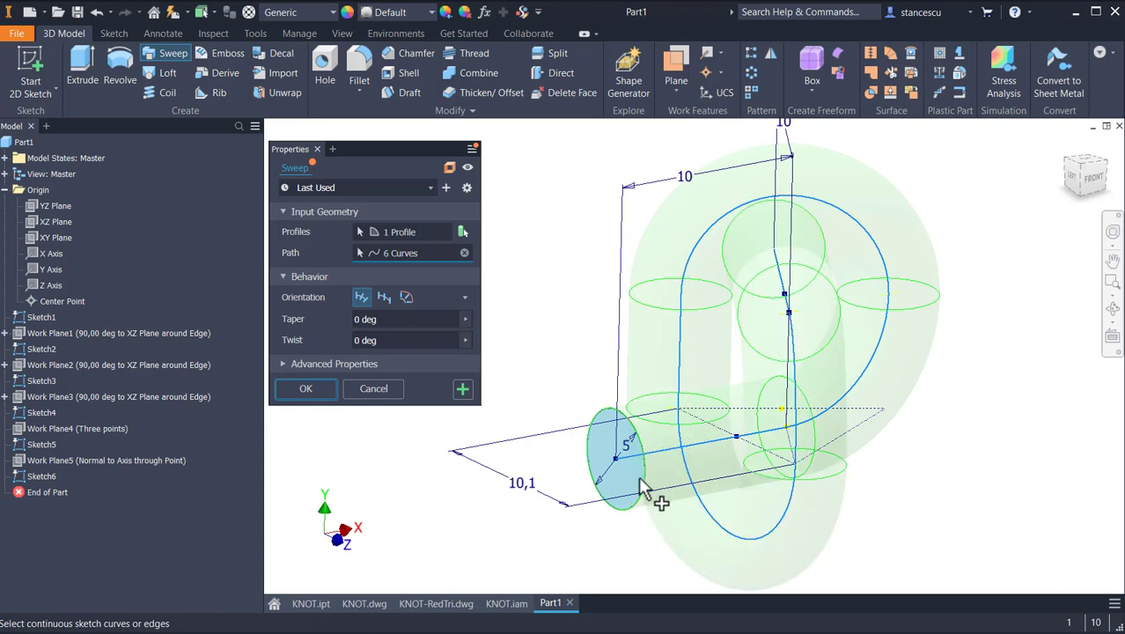
pyautogui.keyDown('shift'); pyautogui.moveTo(539, 494); pyautogui.dragTo(359, 401, button='middle'); pyautogui.keyUp('shift')
pyautogui.click(302, 393)
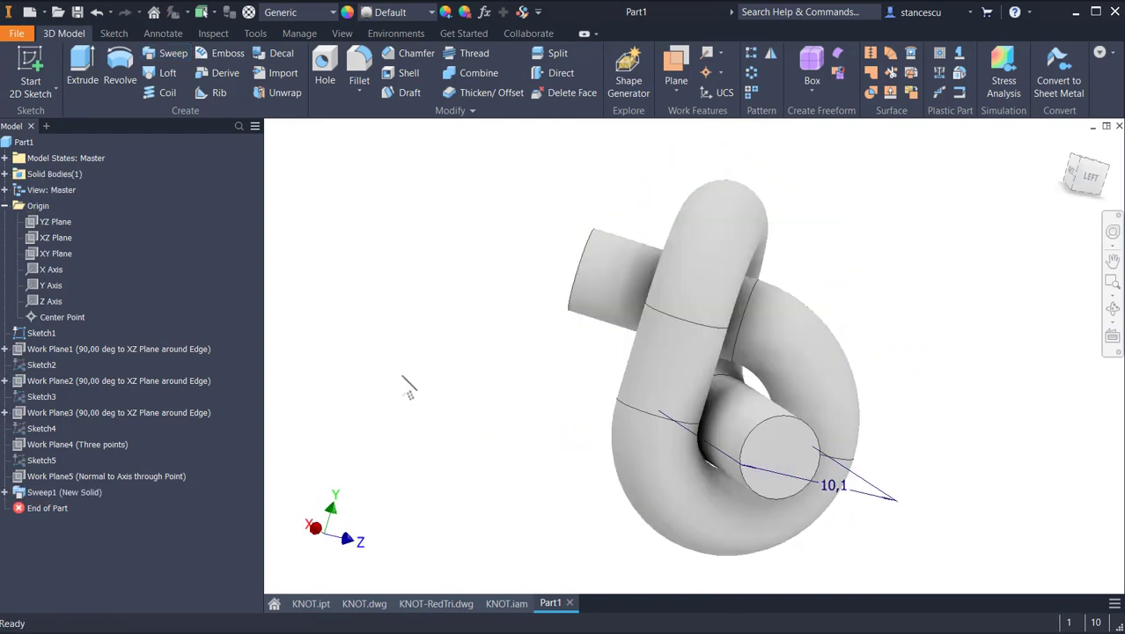
# Step: Hide Sketch1 and set the visual style to Shaded without edge lines
pyautogui.rightClick(43, 334)
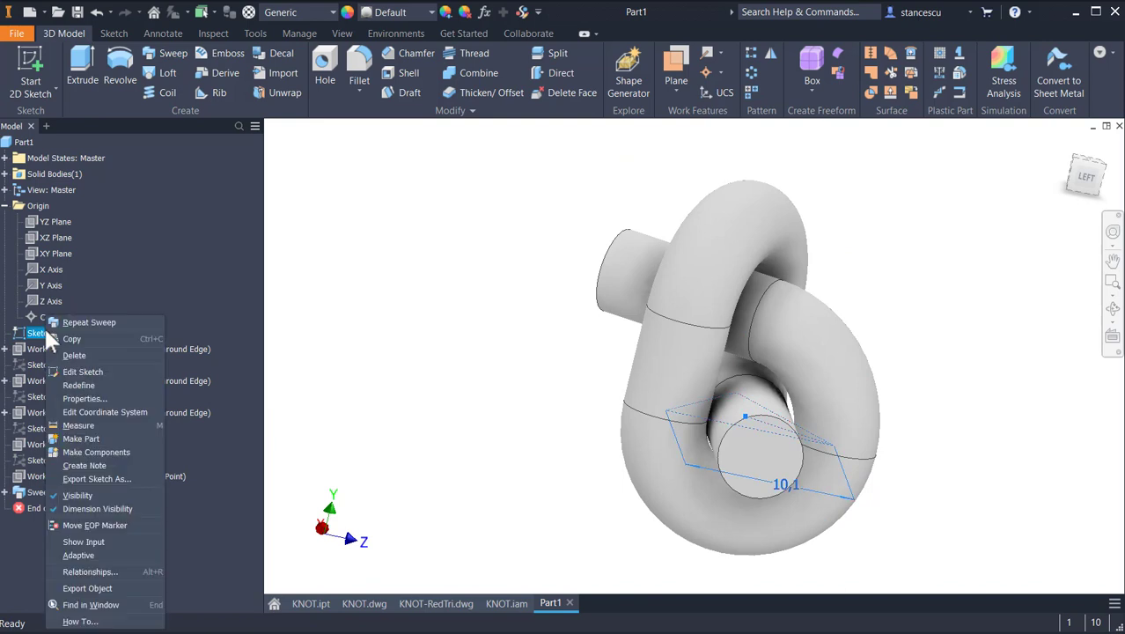
pyautogui.click(88, 493)
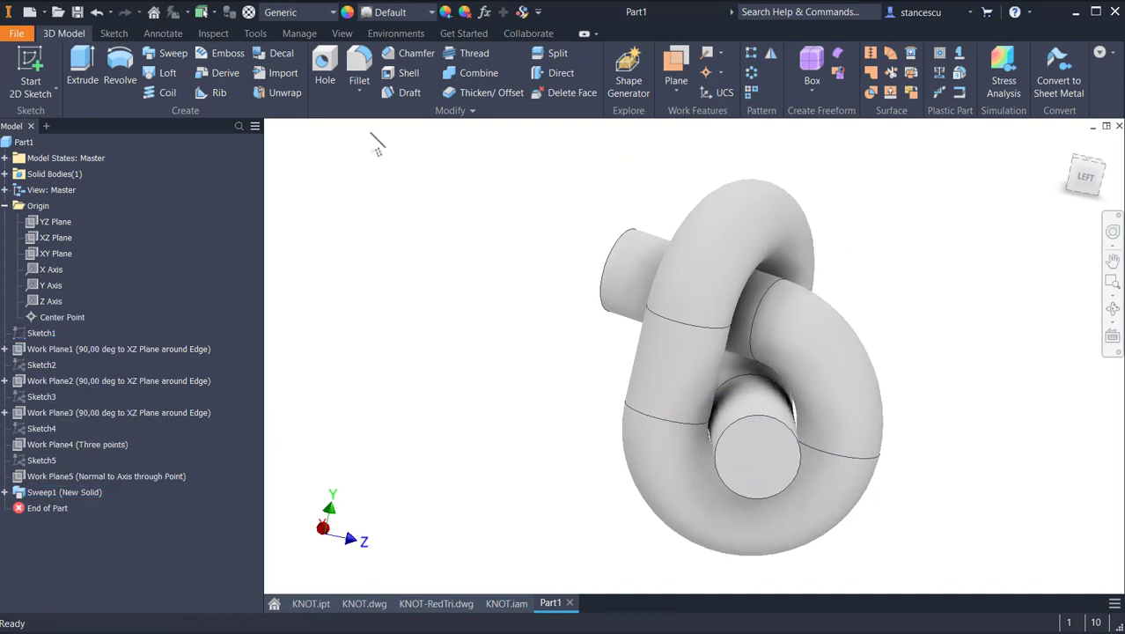
pyautogui.click(342, 35)
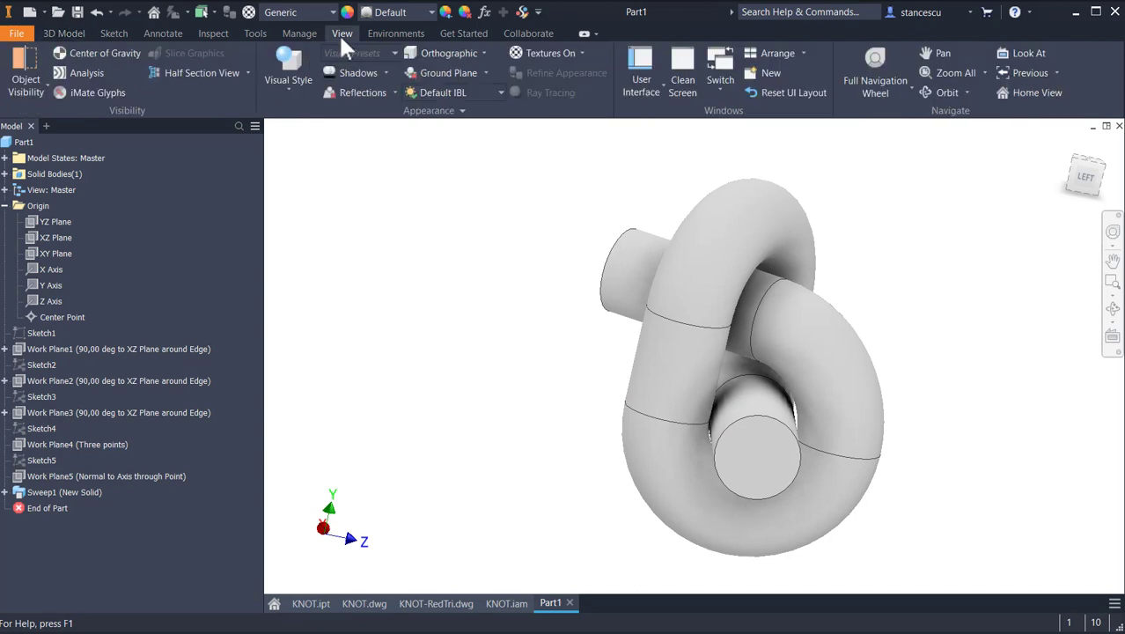
pyautogui.click(291, 88)
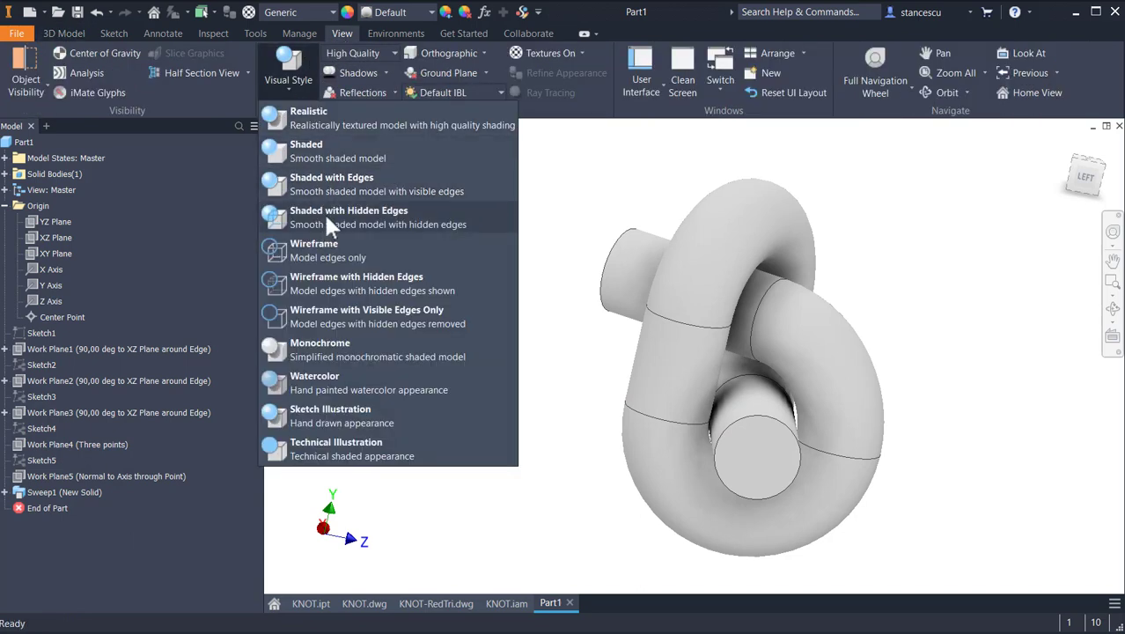
pyautogui.click(311, 152)
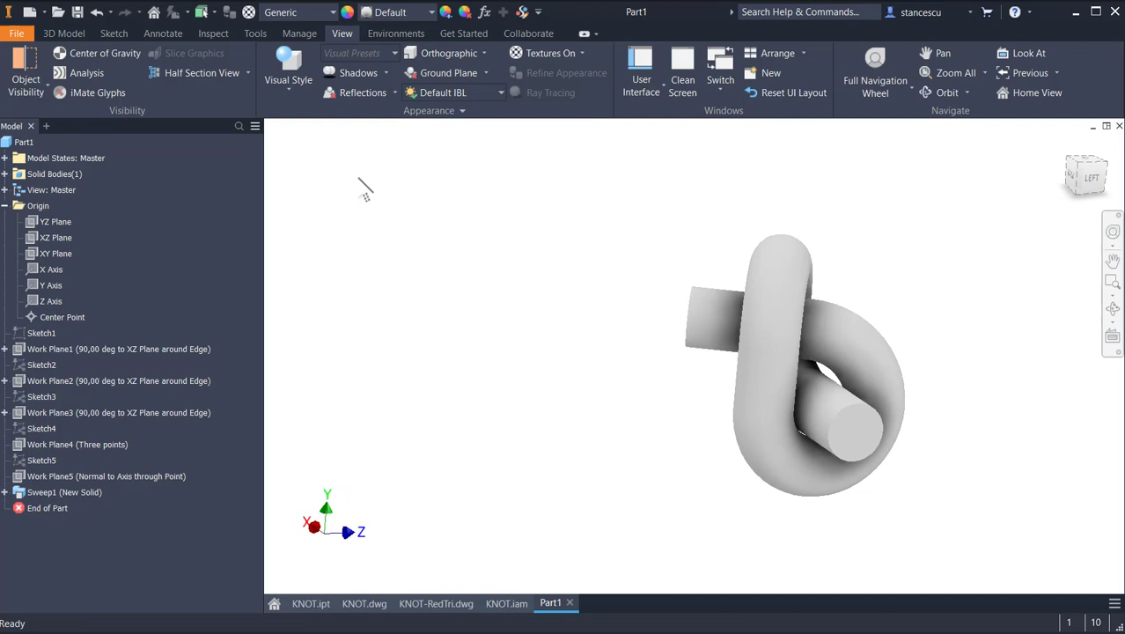
# Step: Assign Stainless Steel as the part material and return to the home view
pyautogui.click(296, 12)
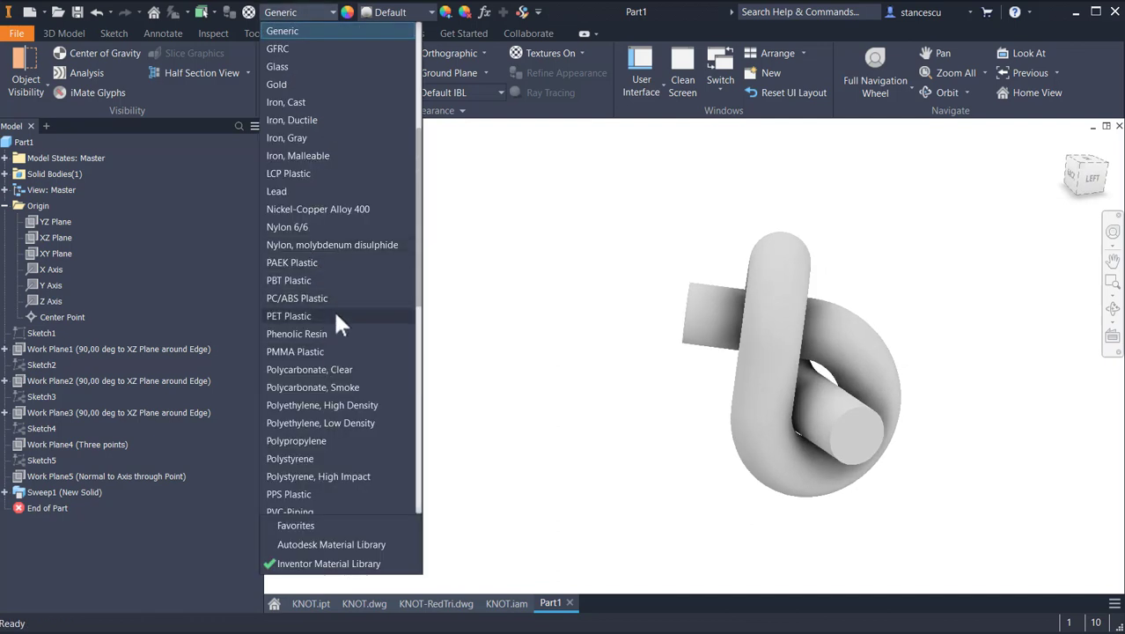
pyautogui.scroll(-7, 335, 313)
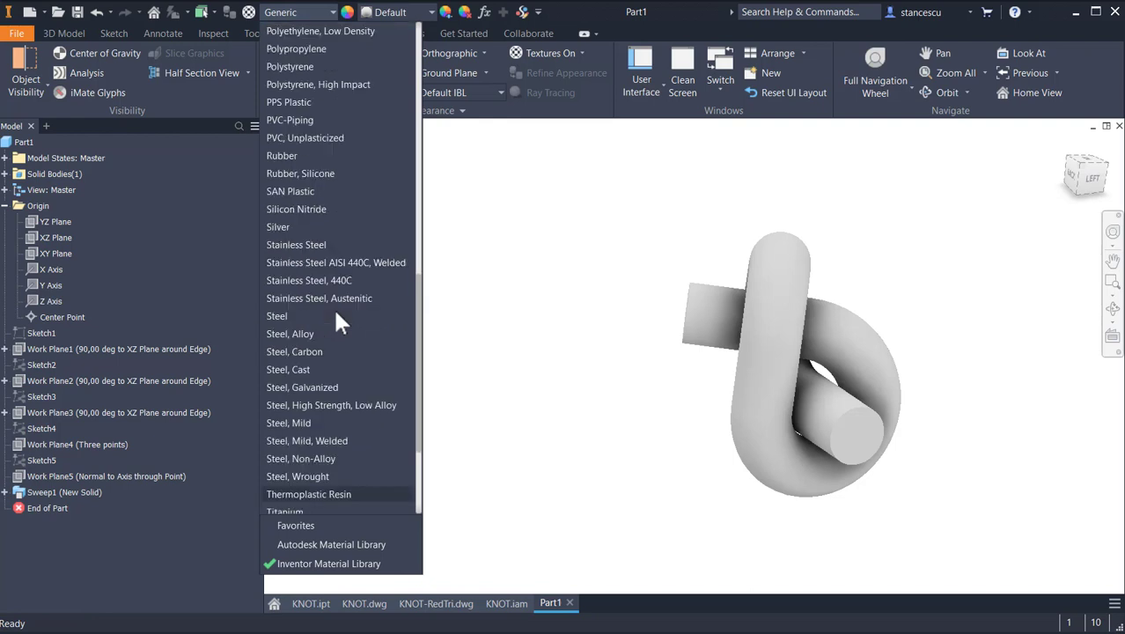
pyautogui.click(297, 246)
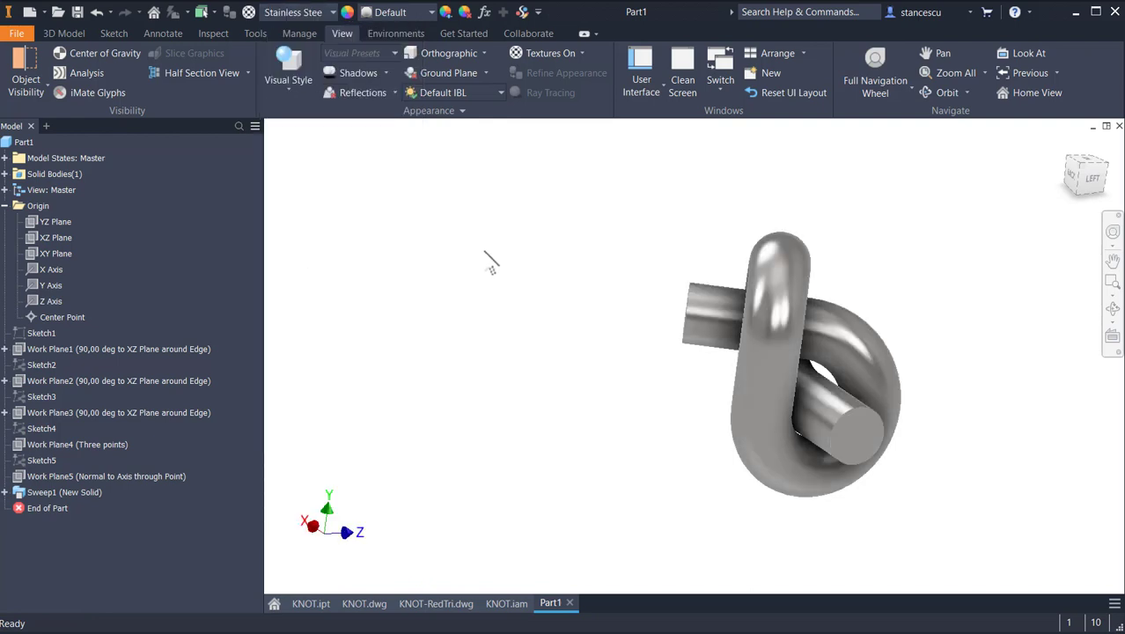
pyautogui.press('F5')
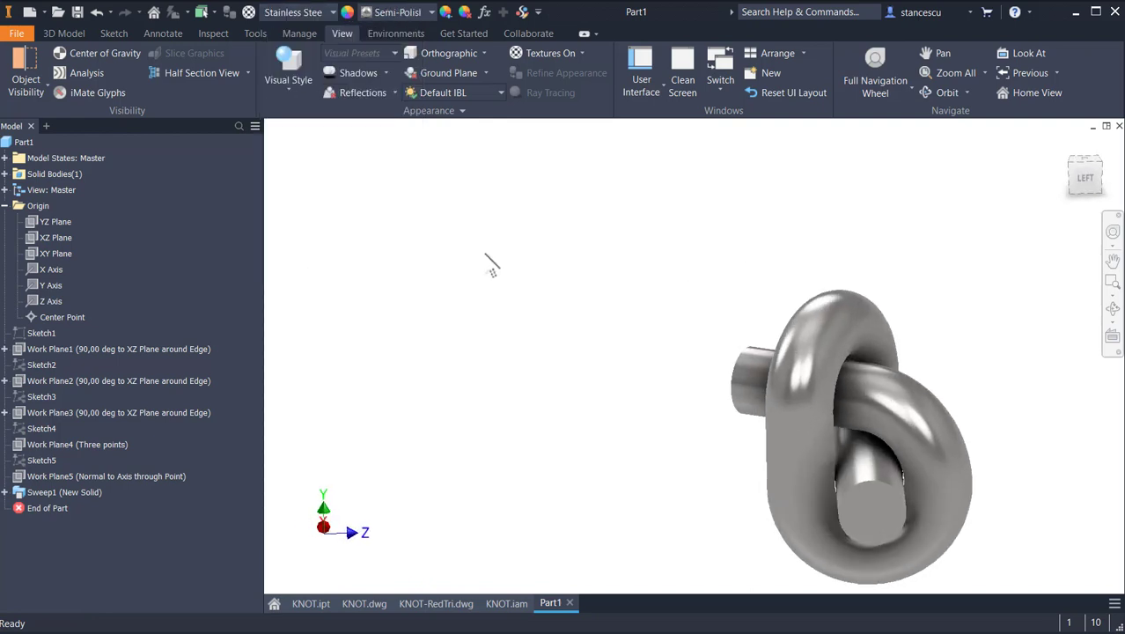
pyautogui.press('F6')
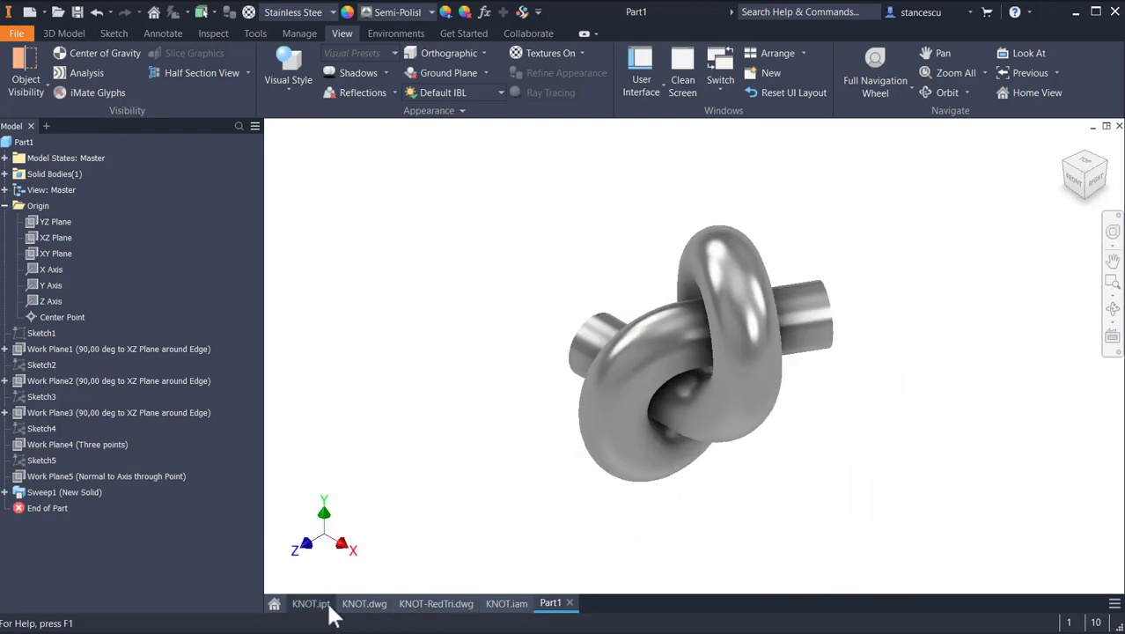
pyautogui.click(363, 604)
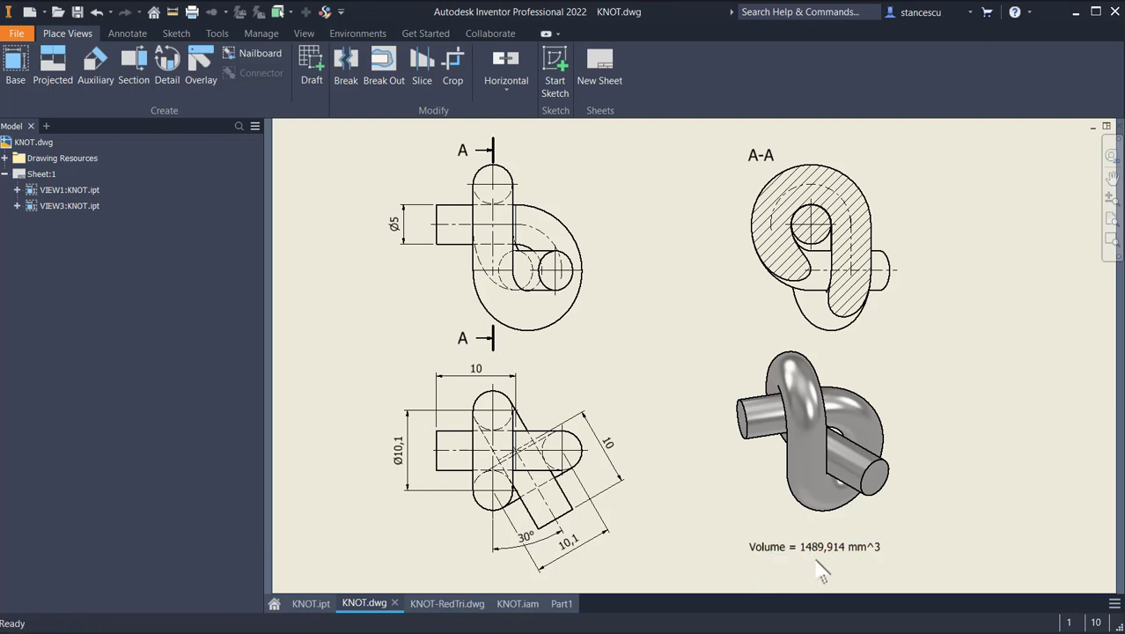
pyautogui.click(562, 604)
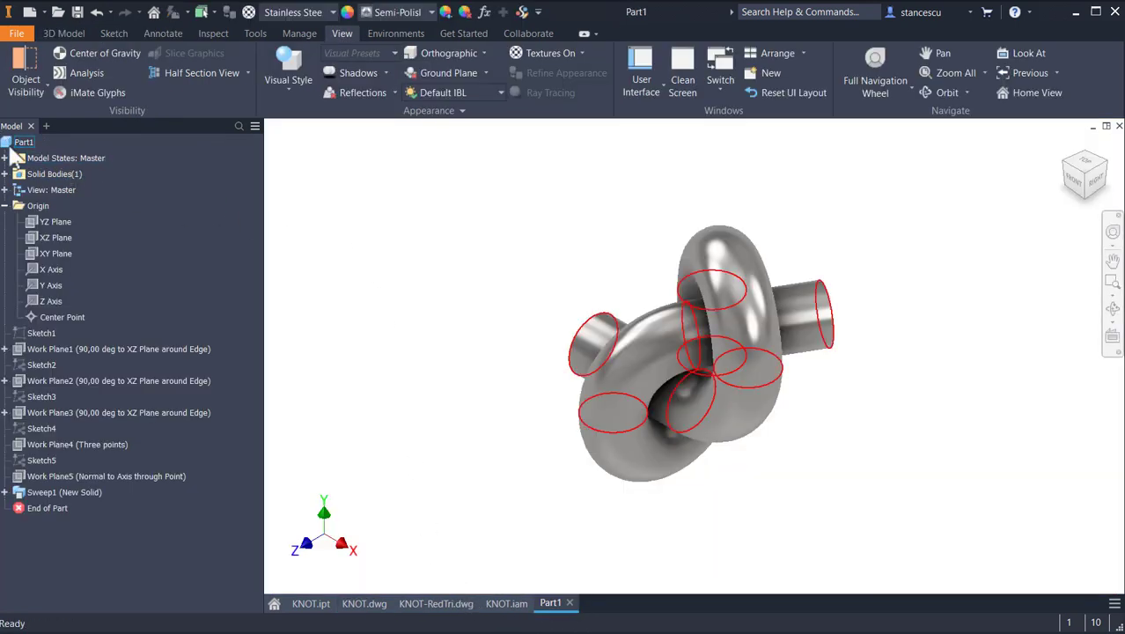
# Step: Update Part1's physical iProperties to confirm the 1489,914 mm^3 volume
pyautogui.rightClick(29, 146)
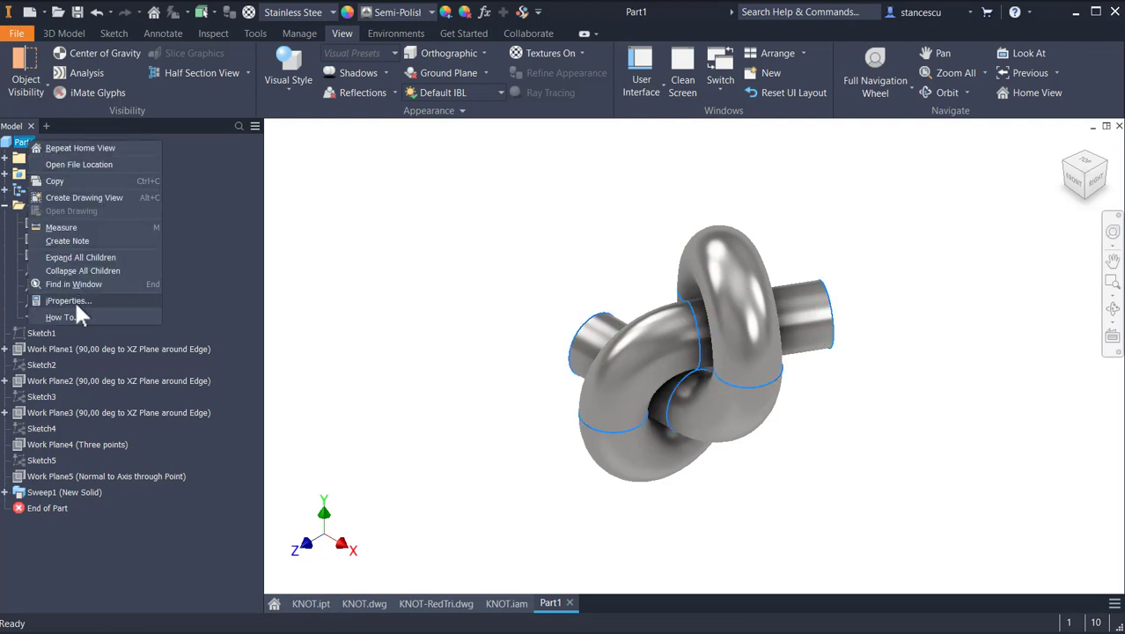
pyautogui.click(74, 301)
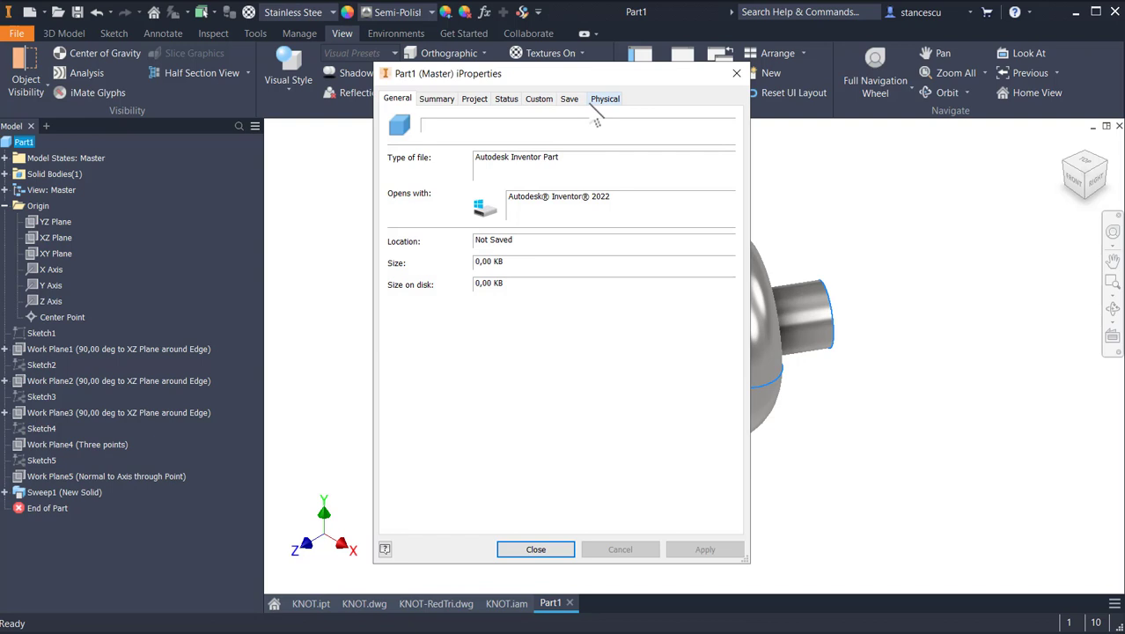
pyautogui.click(604, 99)
pyautogui.click(707, 138)
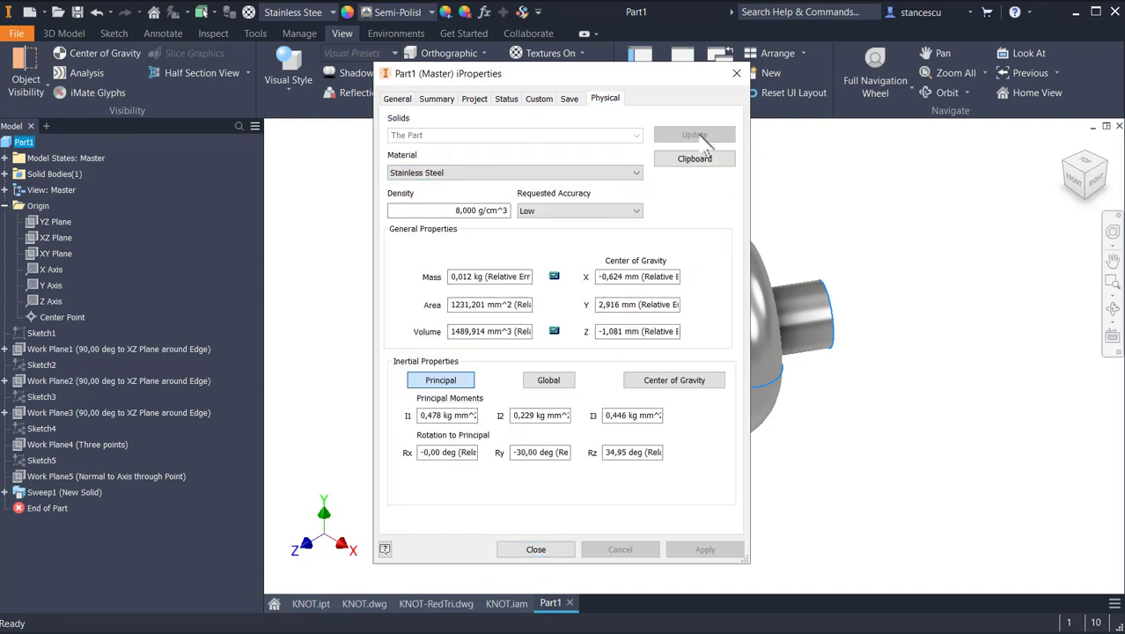
pyautogui.click(534, 550)
pyautogui.click(950, 379)
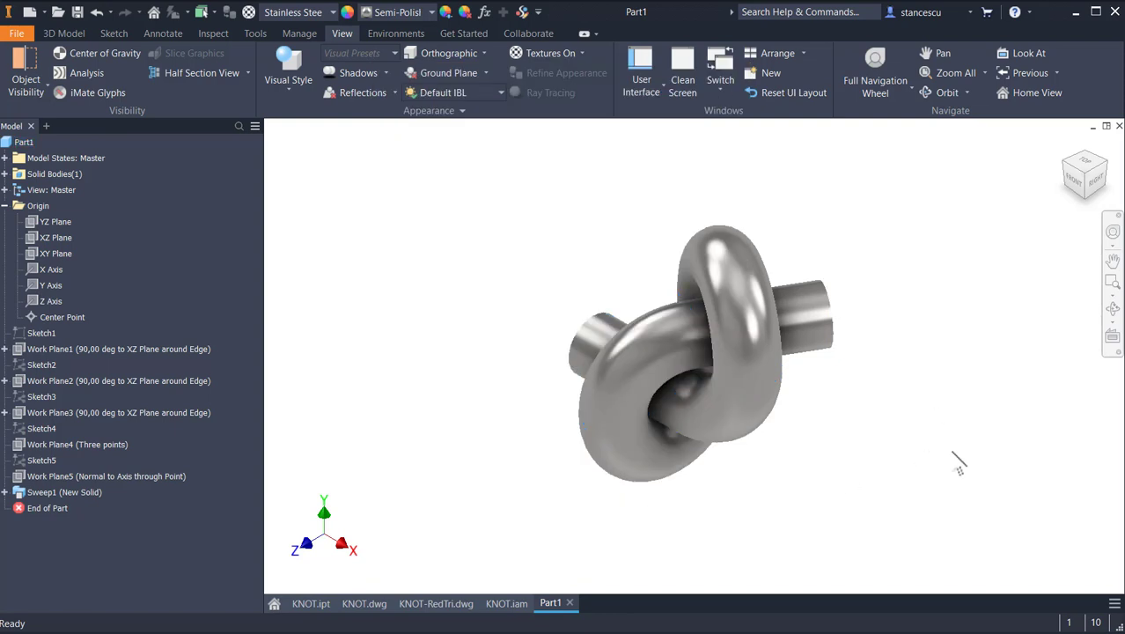